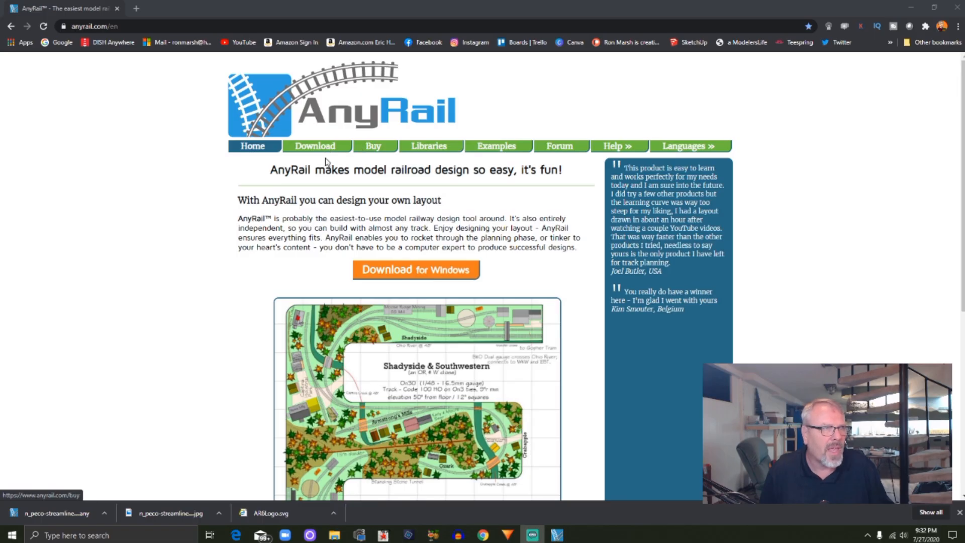
- Review the AnyRail website's purchase options and its free download page
left_click(373, 151)
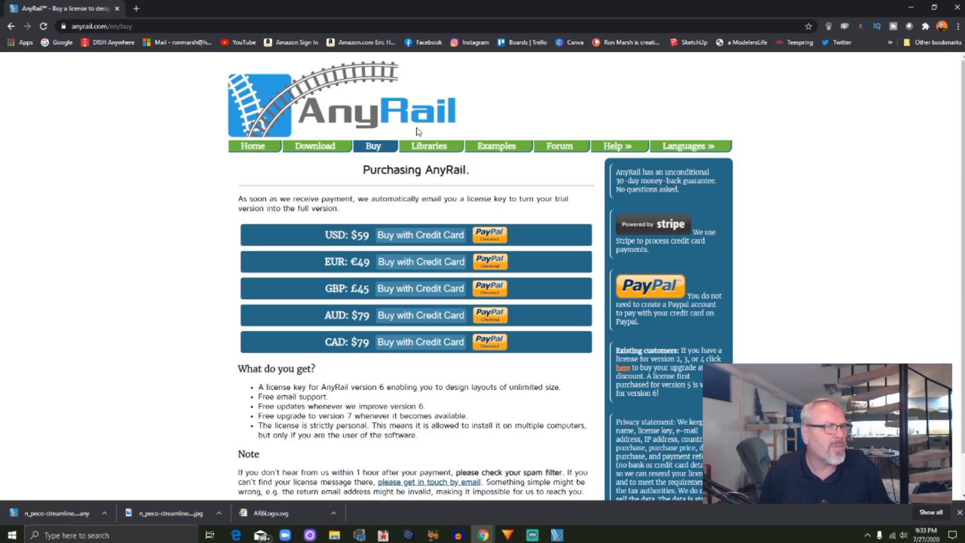
left_click(315, 146)
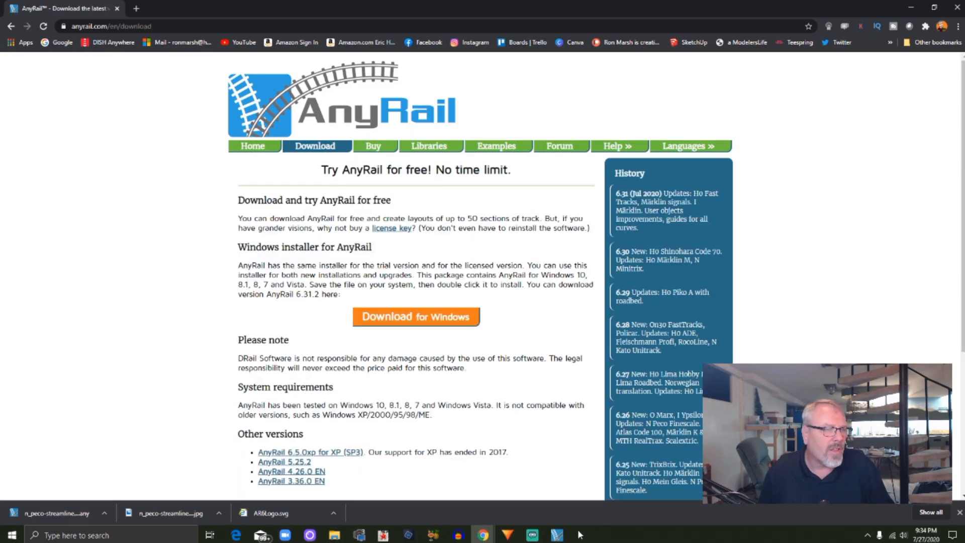
- Switch to AnyRail and set the measurement system to English fractional units (inches)
mouse_move(557, 536)
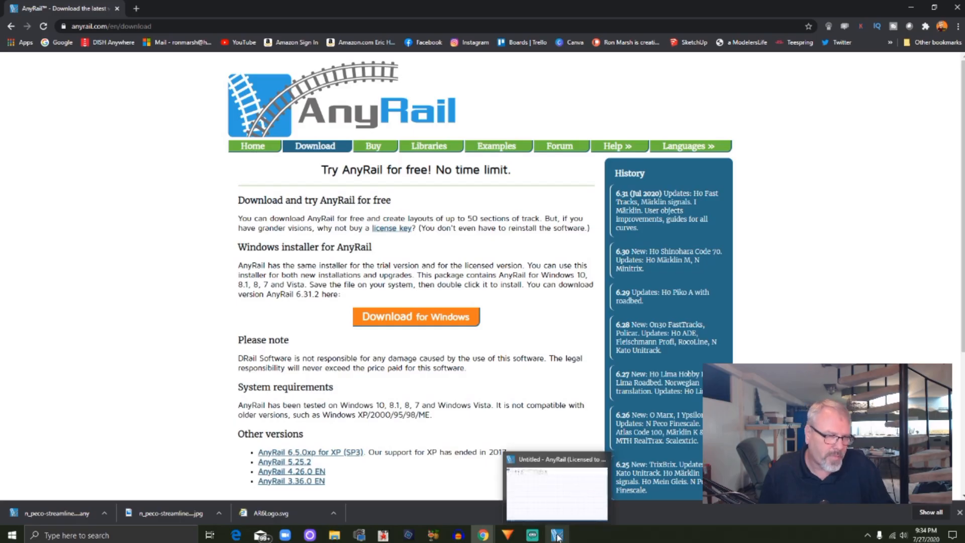
left_click(557, 537)
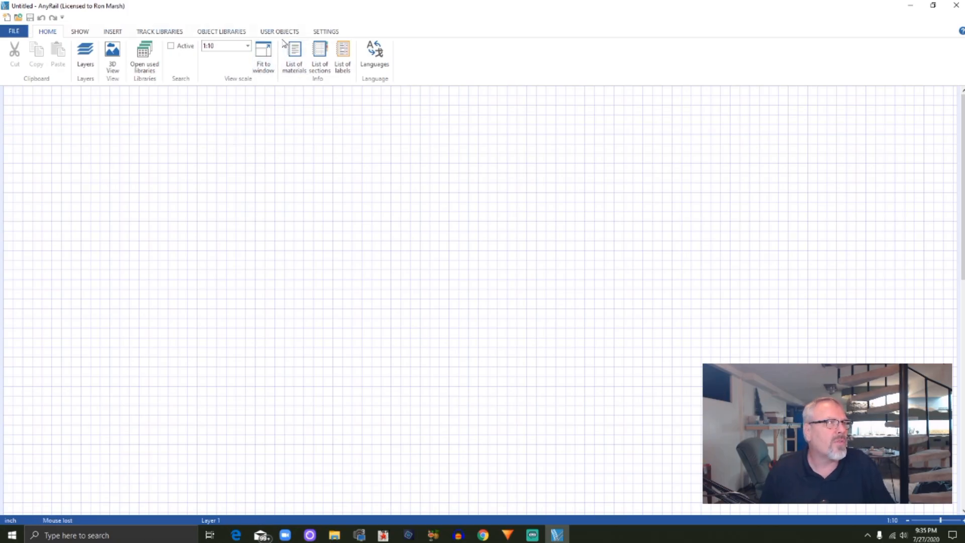
left_click(325, 32)
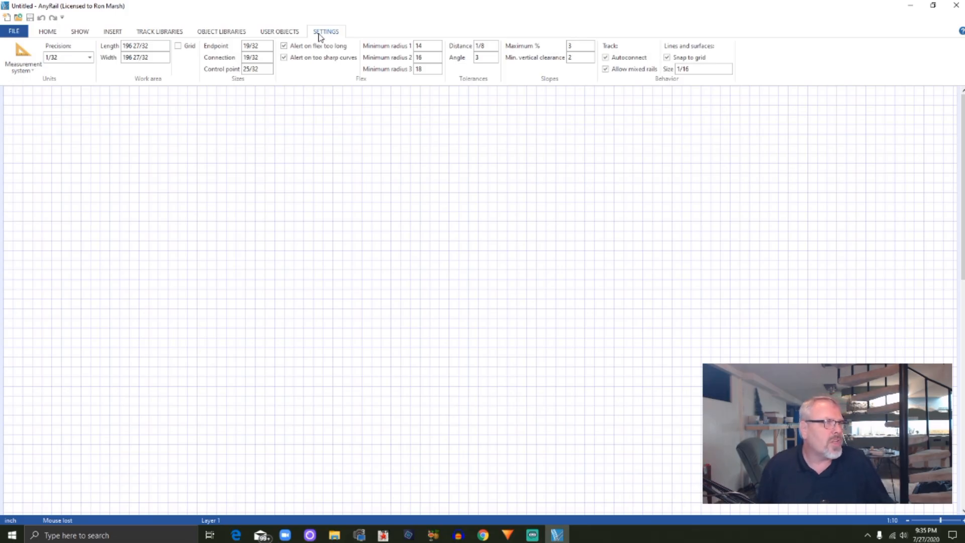
left_click(35, 73)
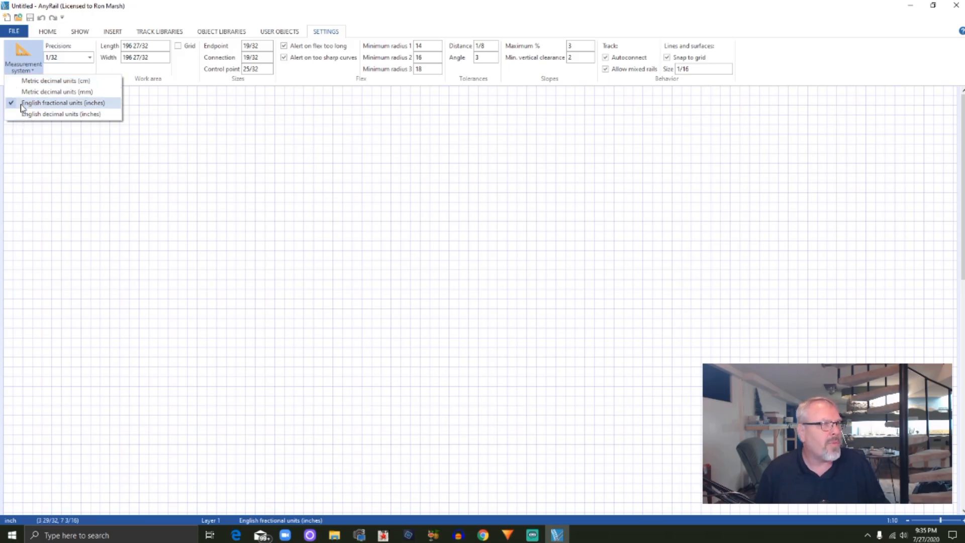
left_click(53, 104)
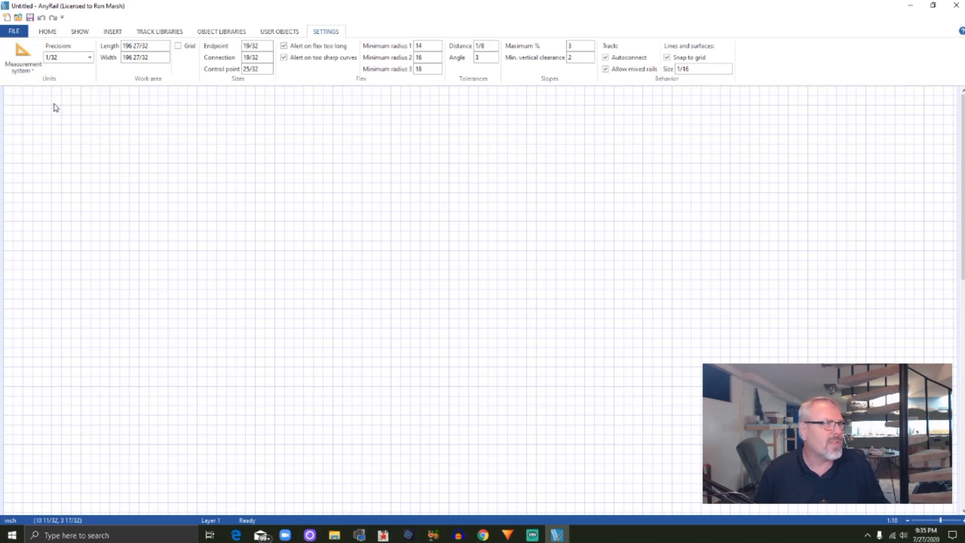
left_click(21, 66)
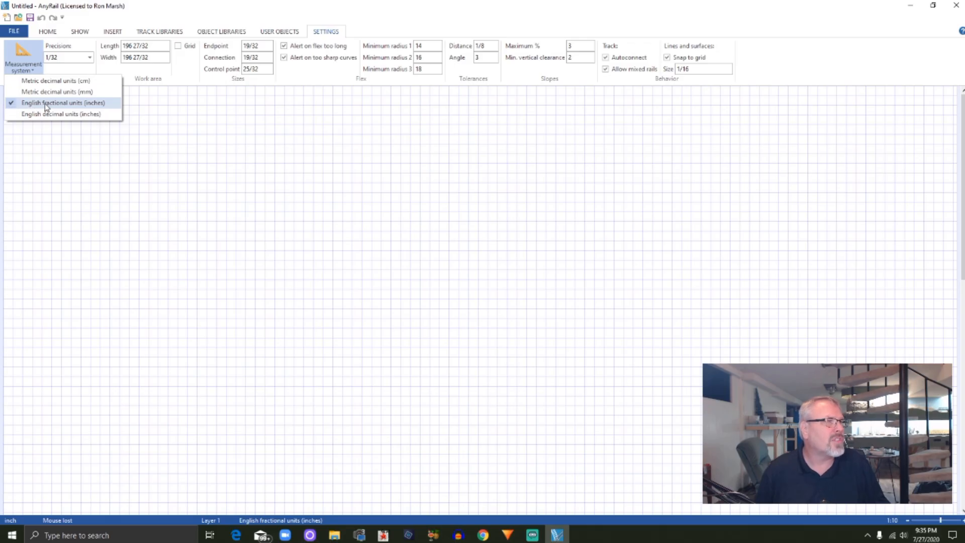
left_click(47, 103)
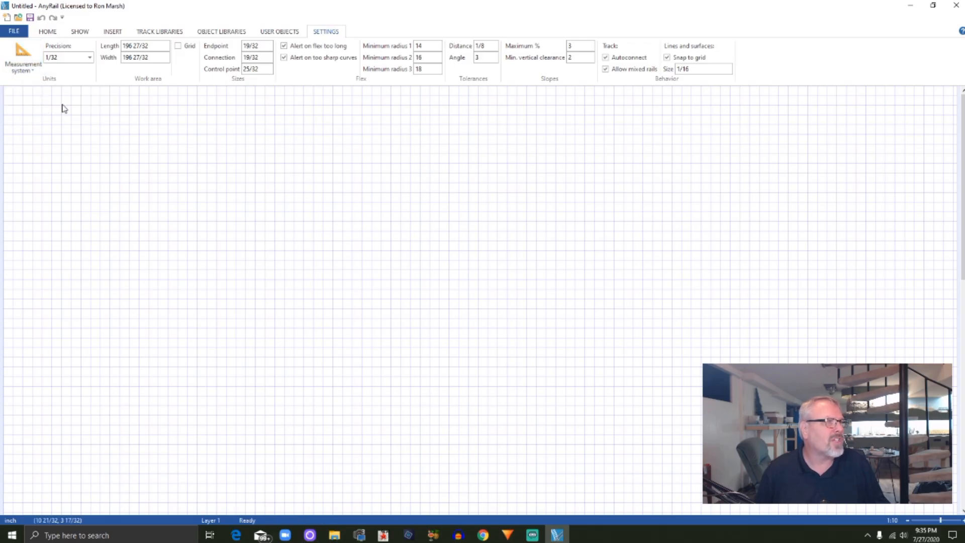
- Show the work area grid with a size of 12 inches and turn off the alert for flex track that is too long
left_click(178, 46)
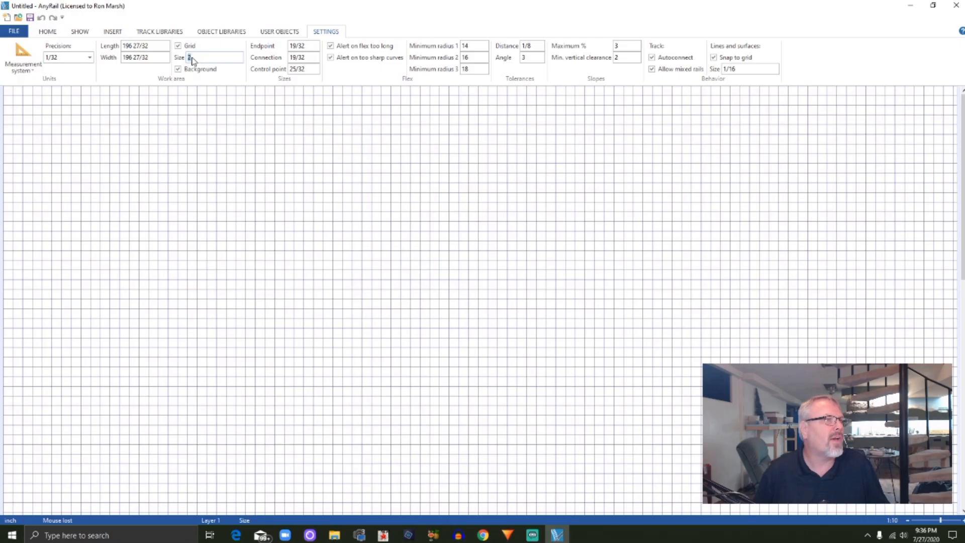
double_click(195, 59)
type("12")
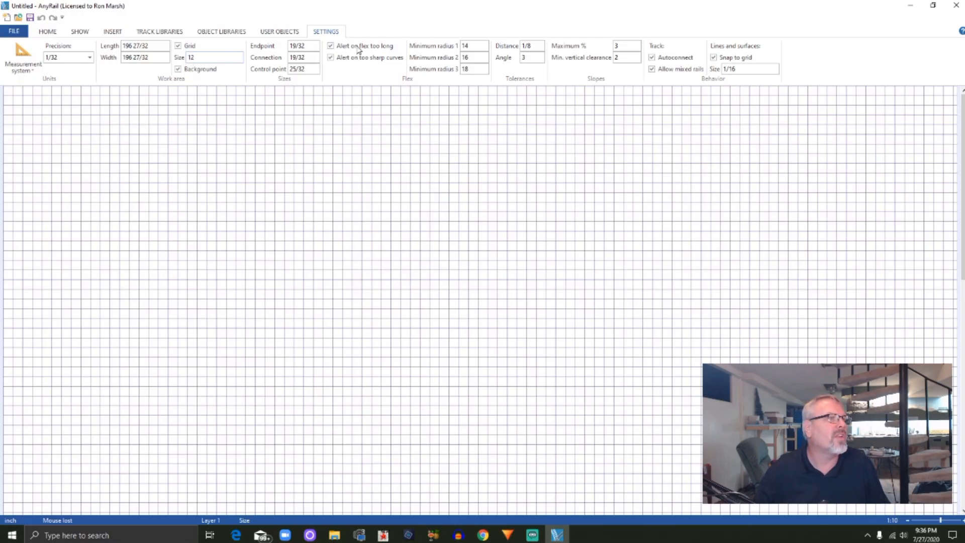
key("Return")
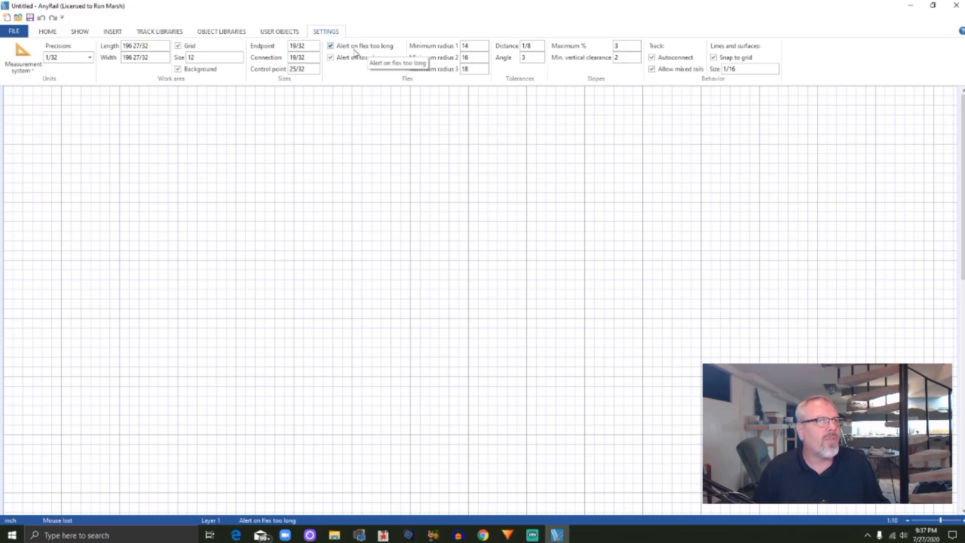
left_click(330, 46)
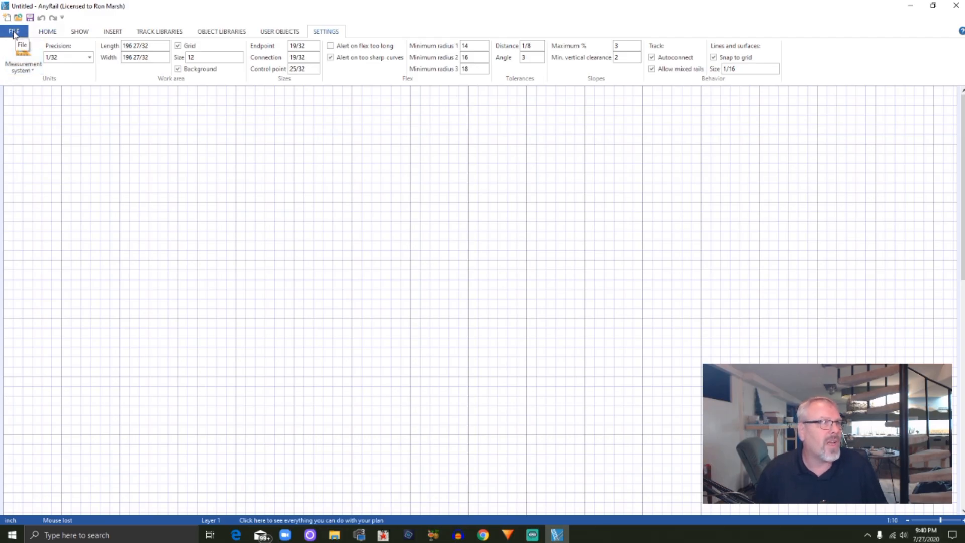
- Try showing the top and left rulers in the general options, and switch both off again
left_click(14, 33)
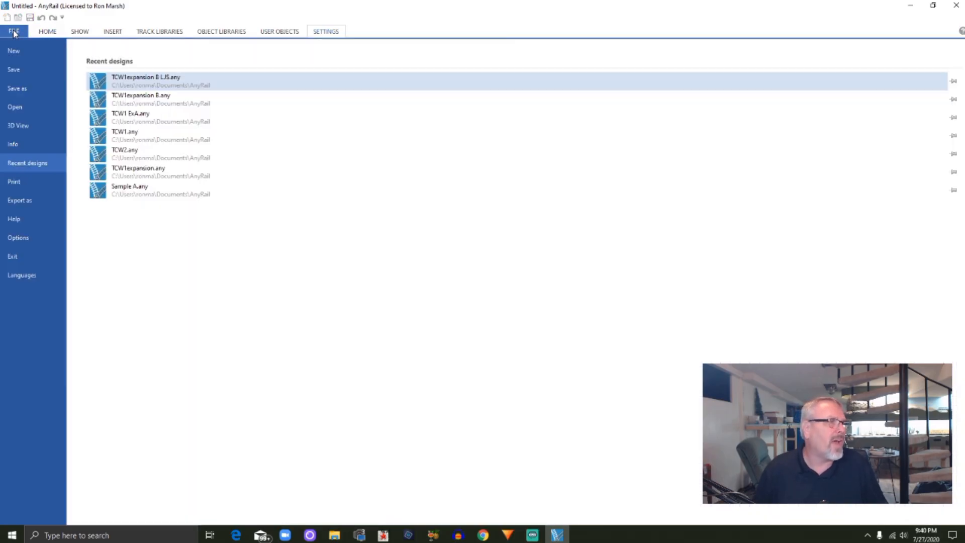
left_click(26, 243)
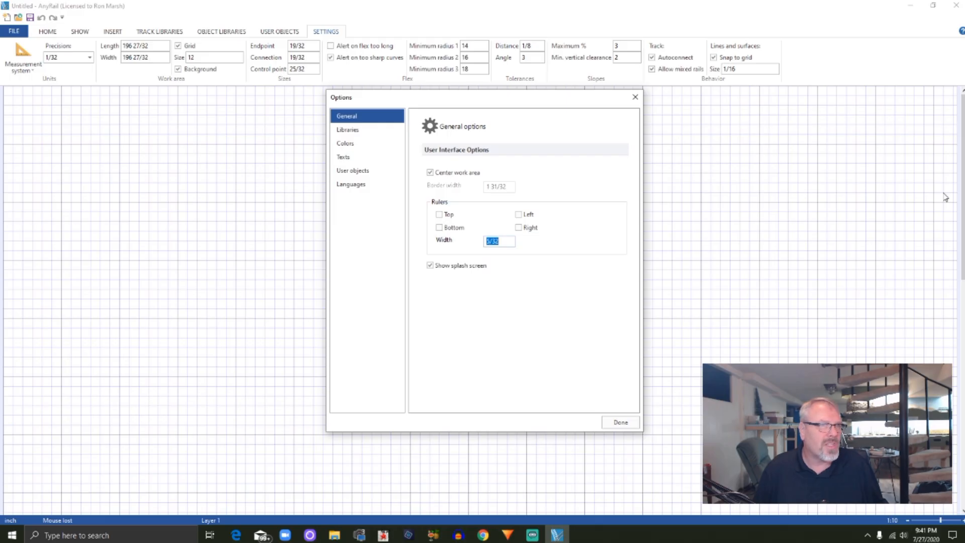
left_click(440, 216)
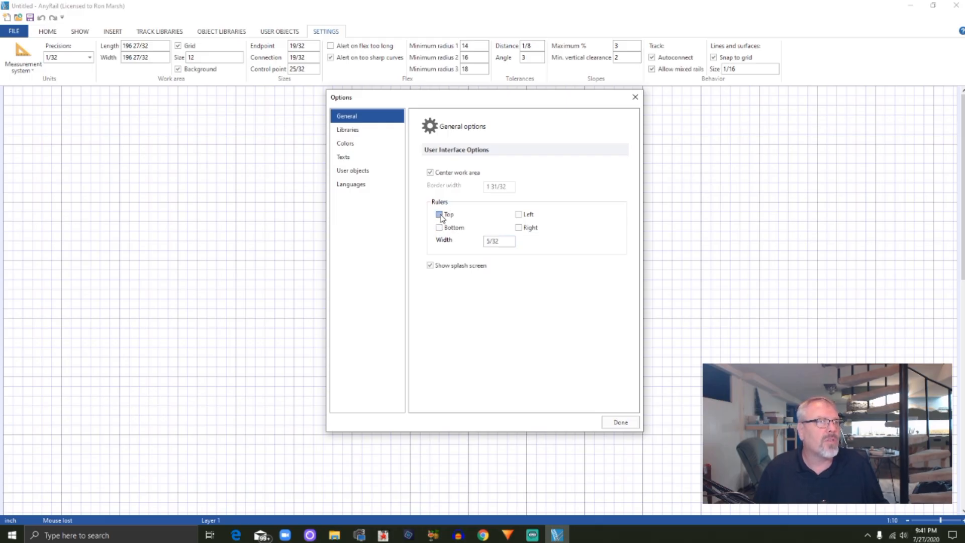
left_click(519, 215)
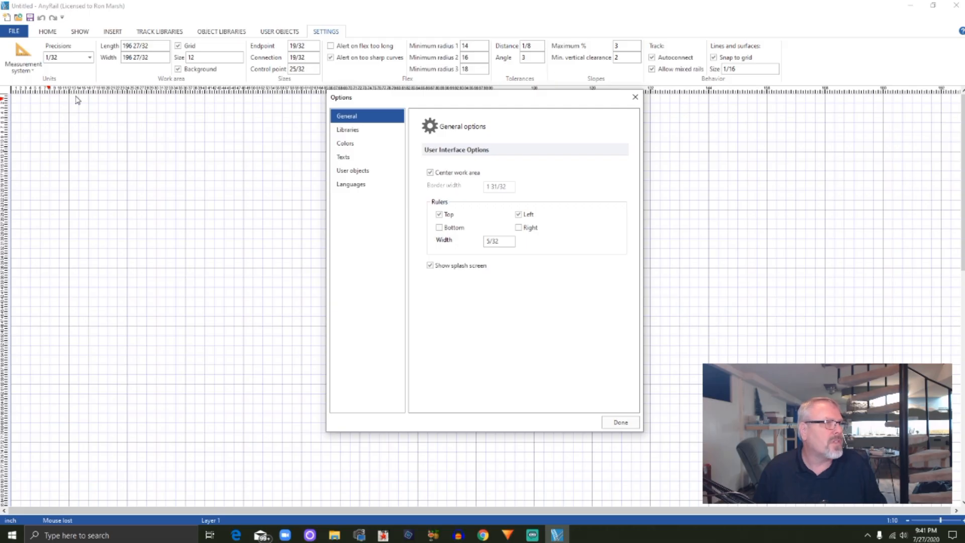
left_click(518, 214)
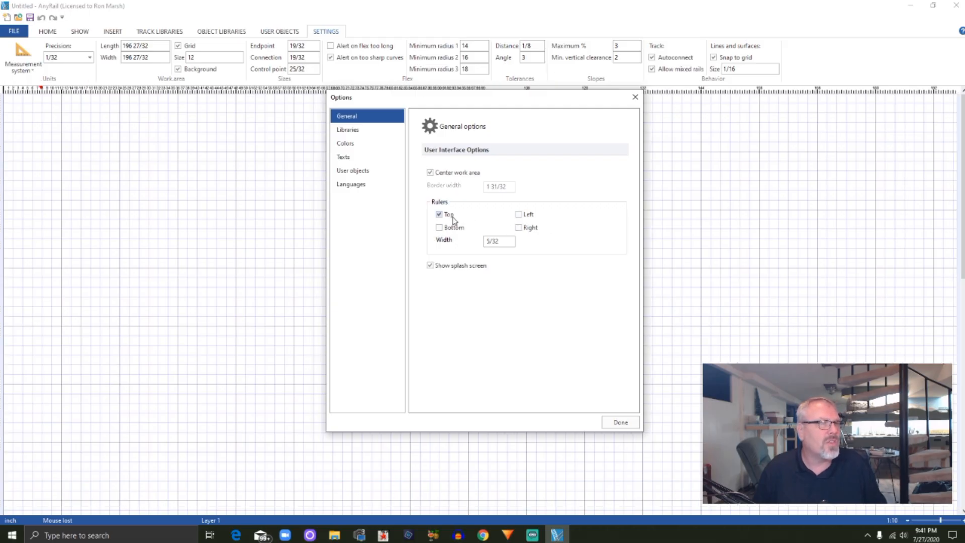
left_click(439, 215)
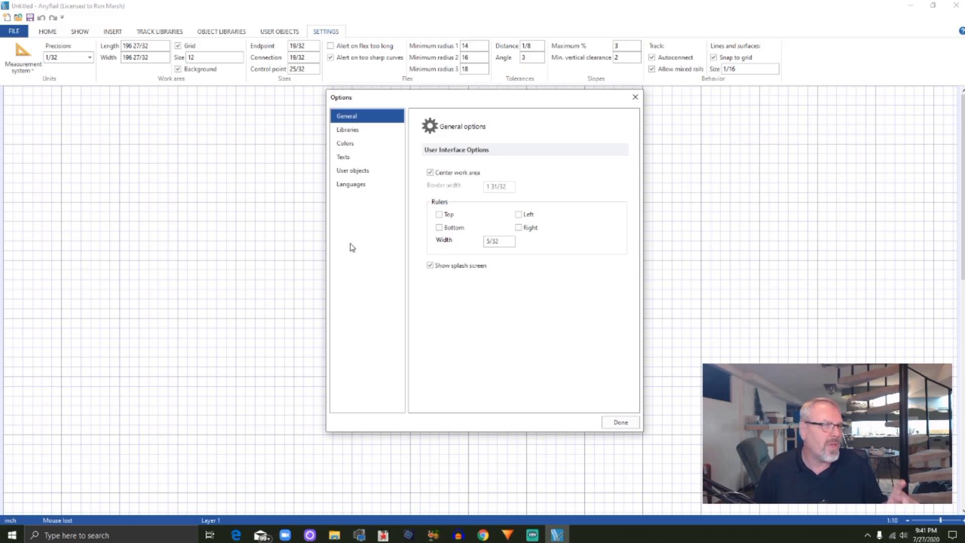
left_click(429, 172)
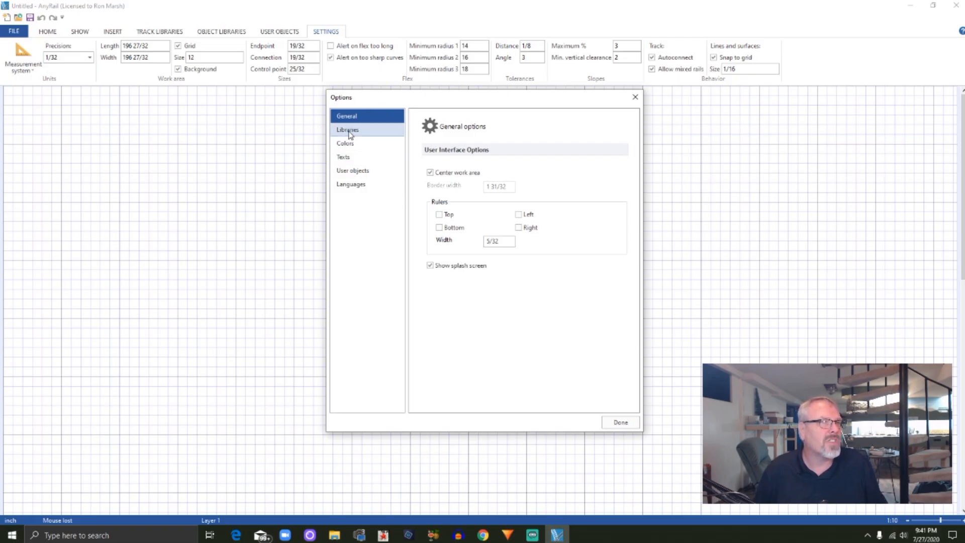
- Check which track and object libraries are set to be displayed, and close the options
left_click(349, 133)
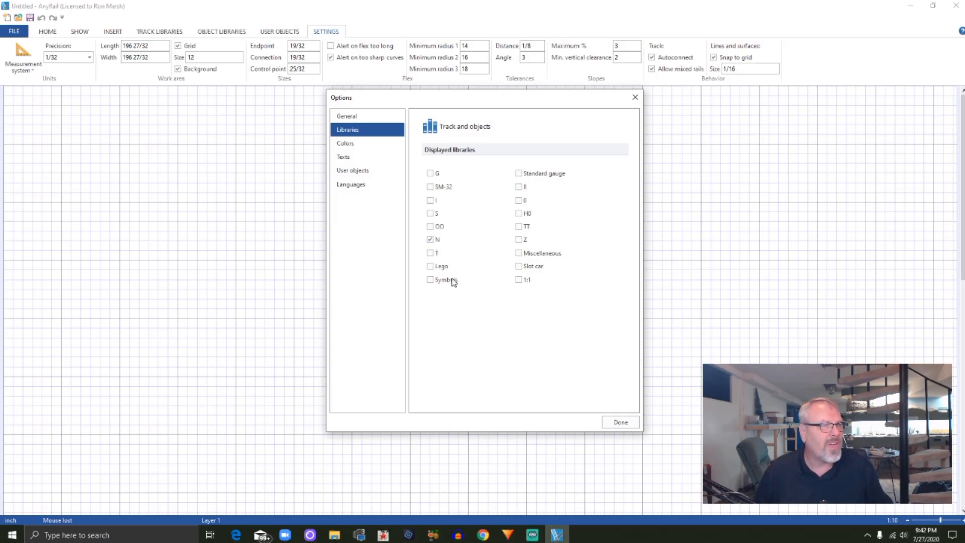
left_click(622, 423)
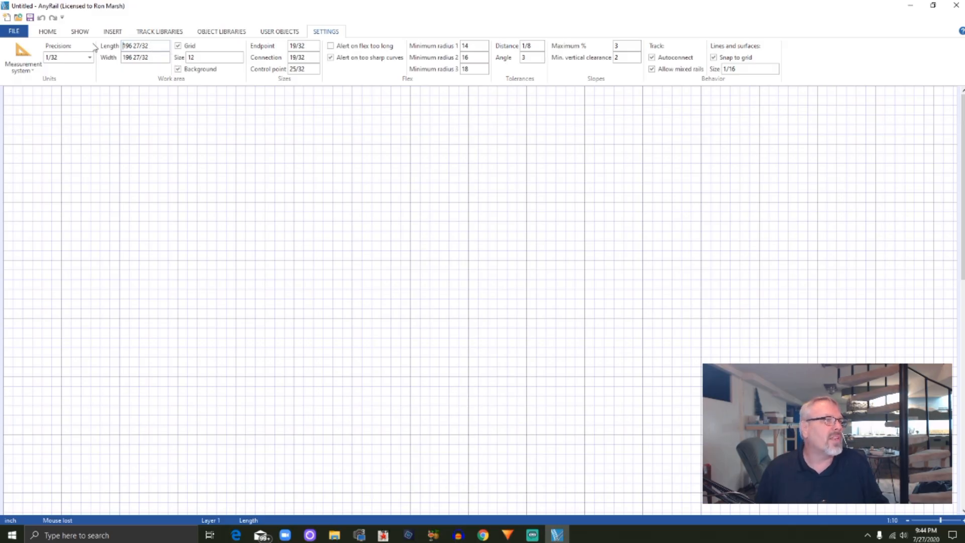
- Set the work area to 144 inches long and 144 inches wide
left_click(147, 45)
type("144")
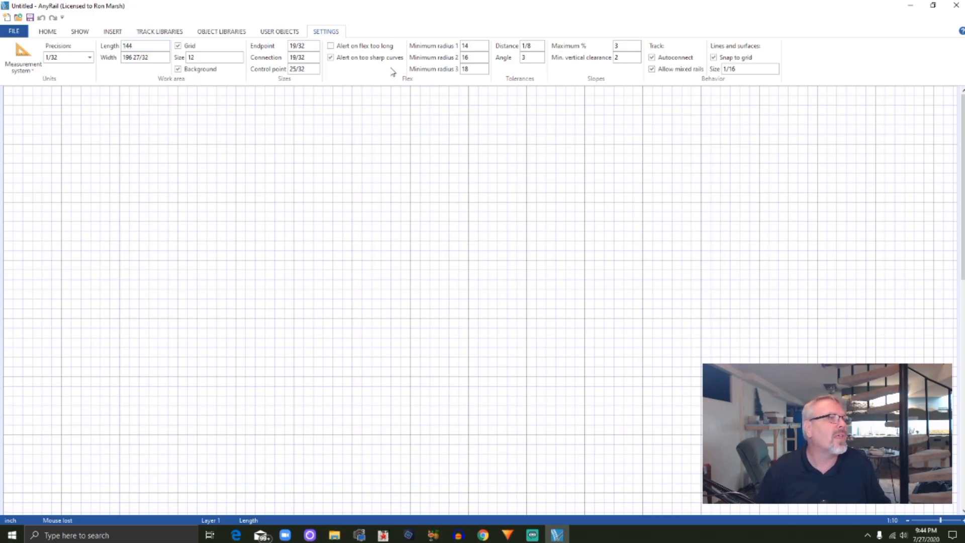
left_click(156, 57)
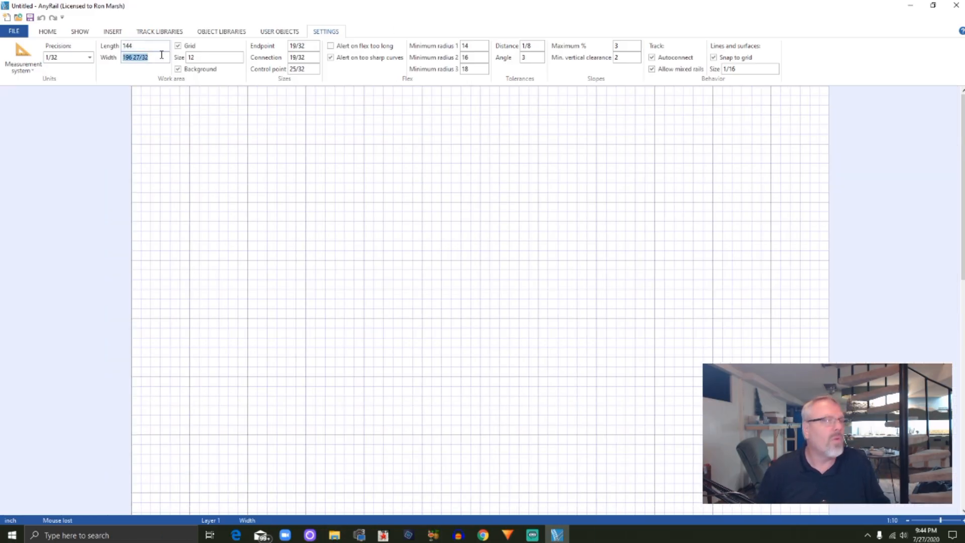
type("144")
key("Return")
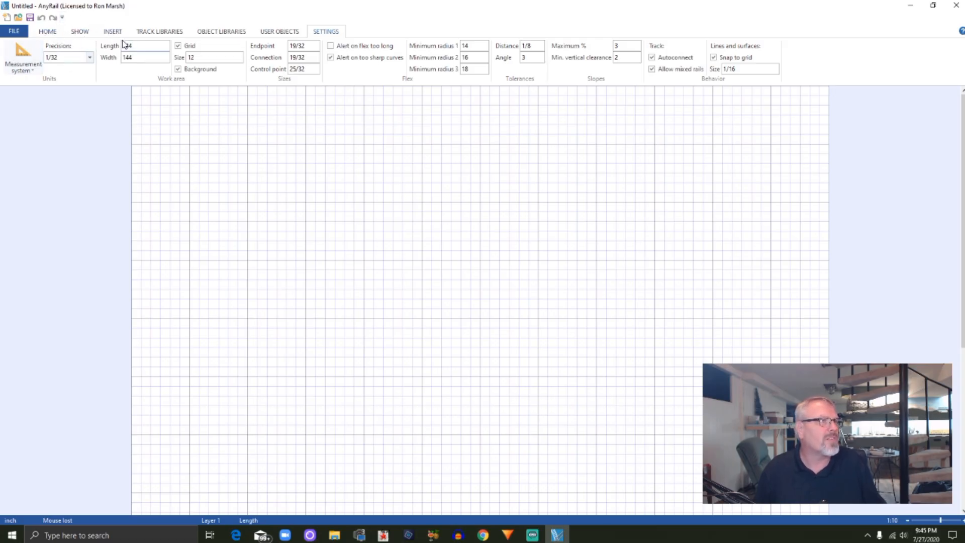
- Draw a horizontal line about 96 inches long, from about (24, 48) to (120, 48) on the work area
left_click(48, 33)
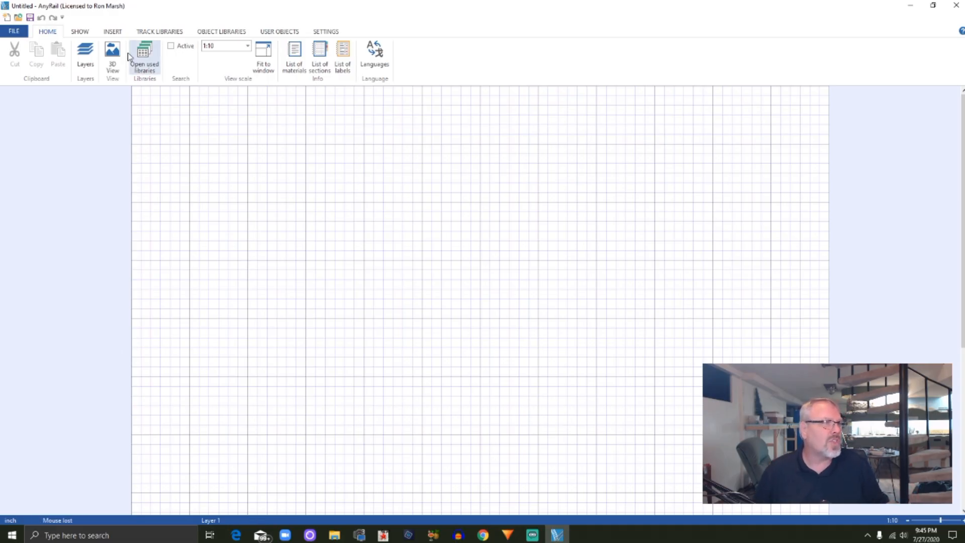
left_click(112, 32)
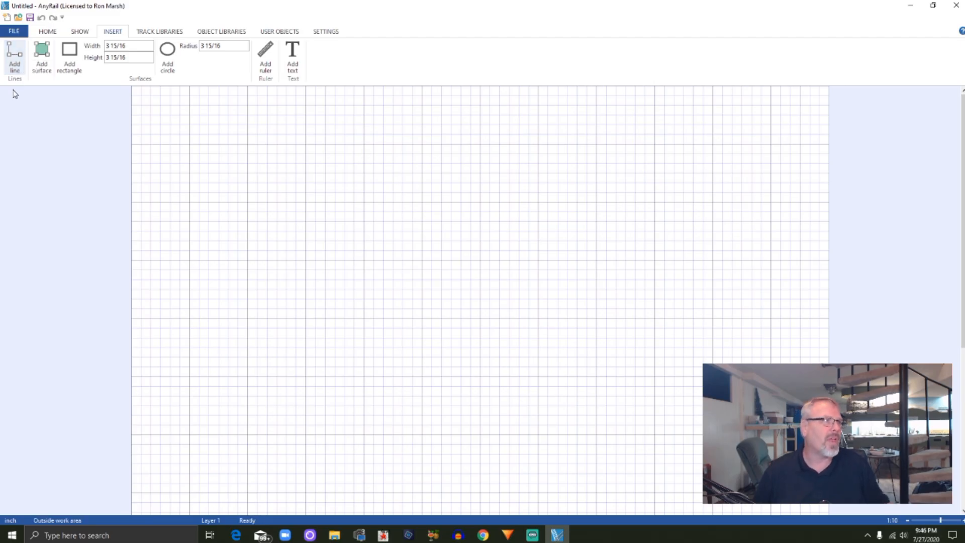
left_click(10, 59)
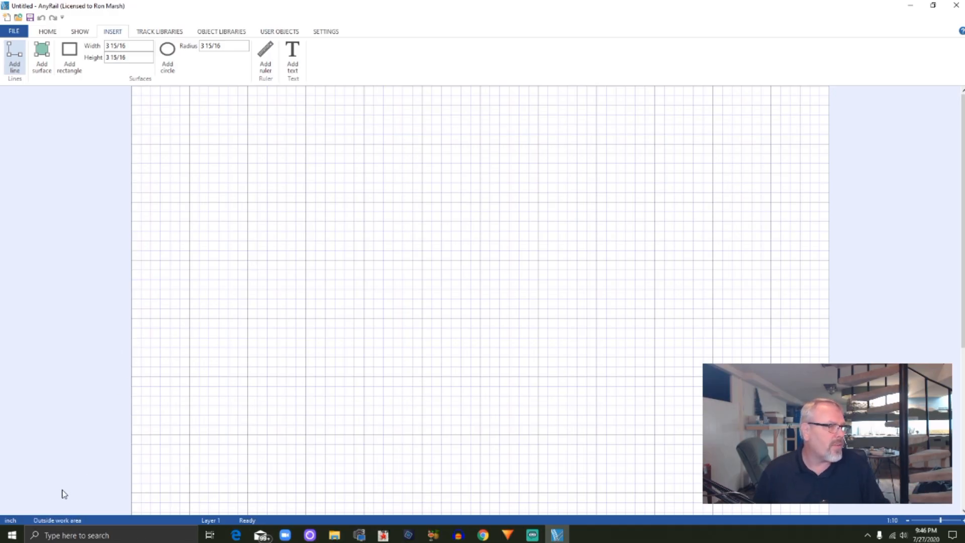
key("Escape")
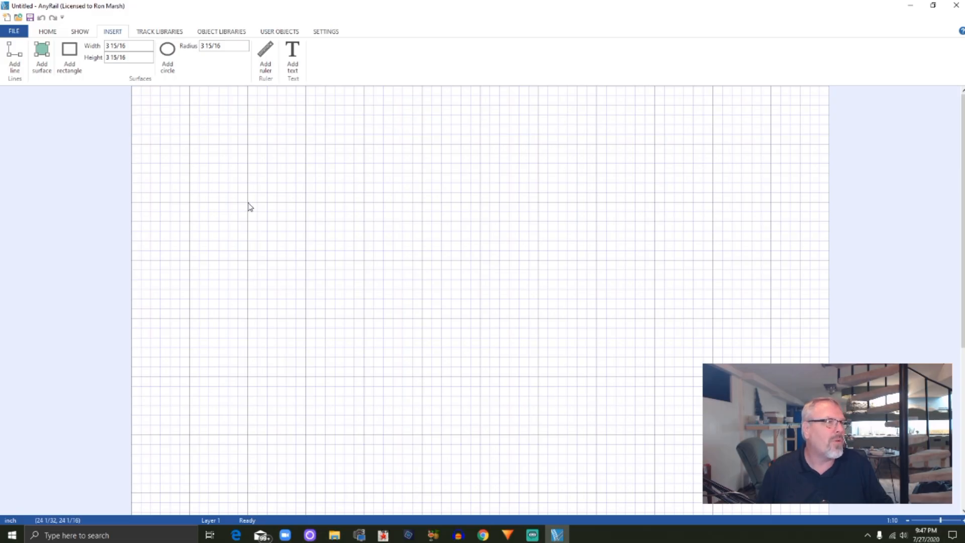
left_click(15, 58)
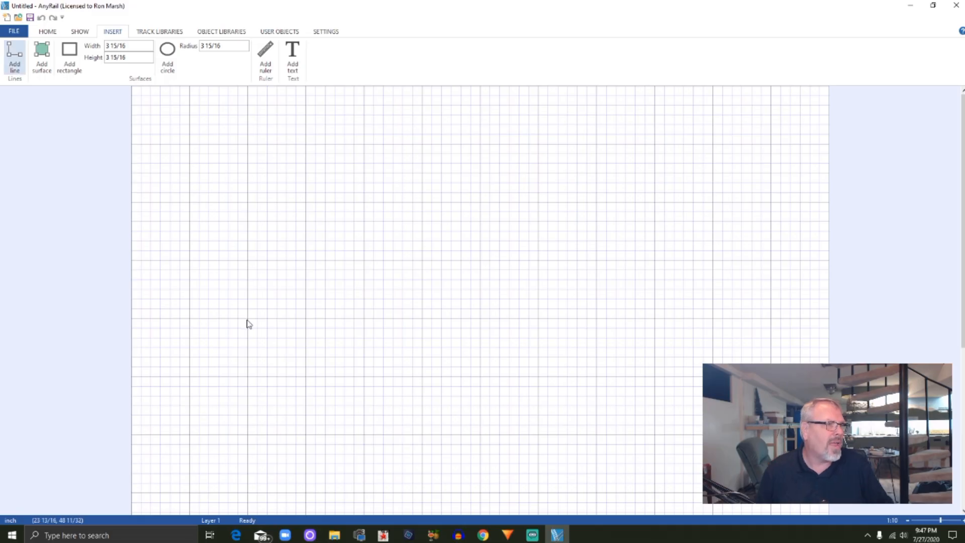
left_click(247, 319)
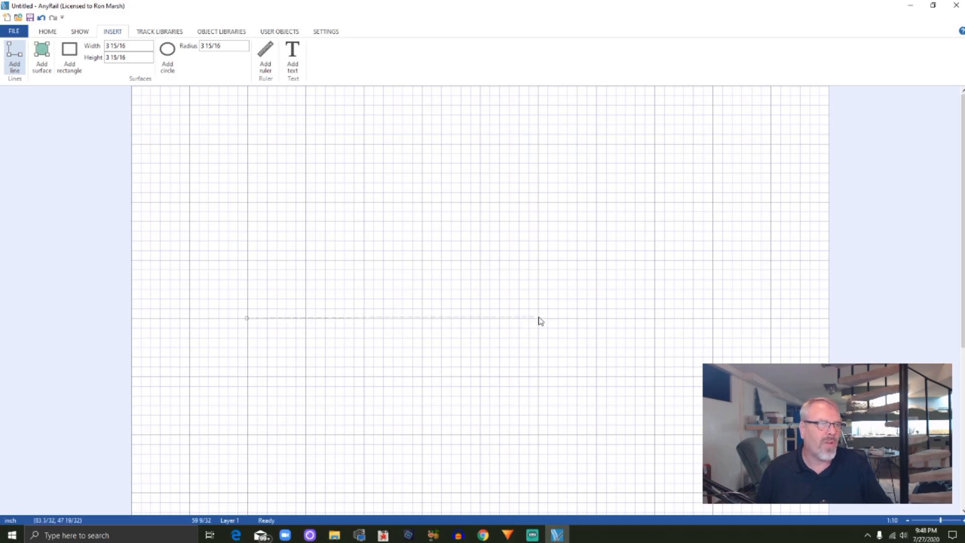
left_click(714, 320)
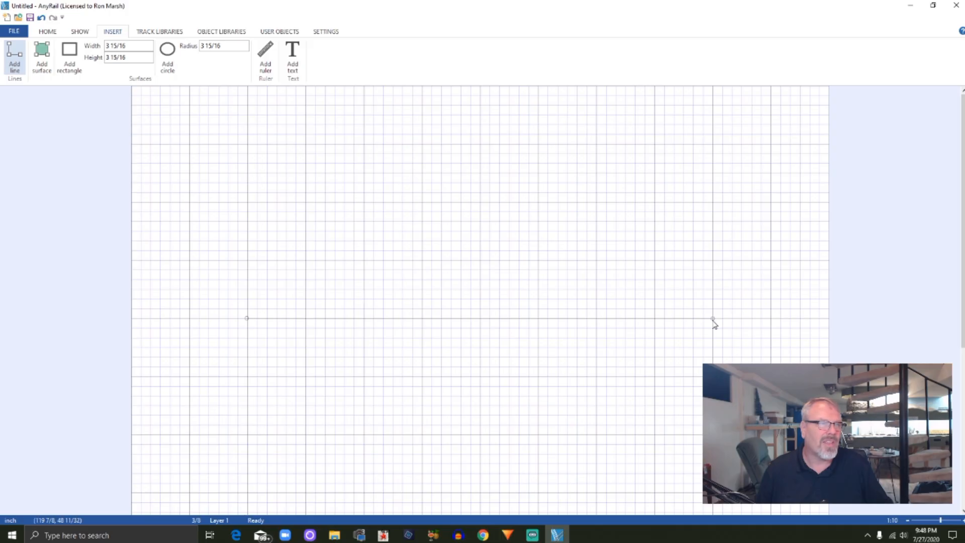
- Continue the line through about (120, 96) and (24, 96) back to its start, outlining a rectangle about 96 by 48 inches
scroll(713, 325, "down", 1)
scroll(713, 326, "down", 3)
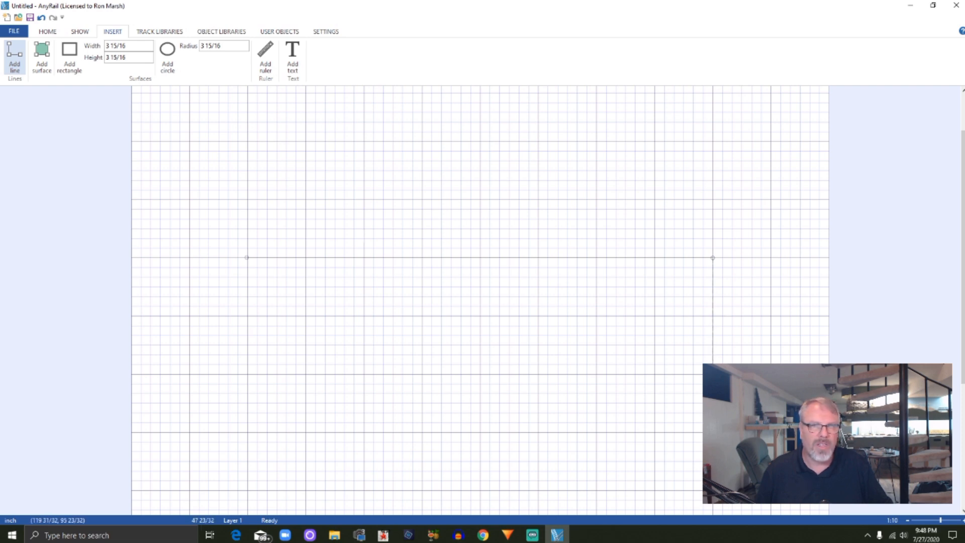
scroll(703, 402, "down", 6)
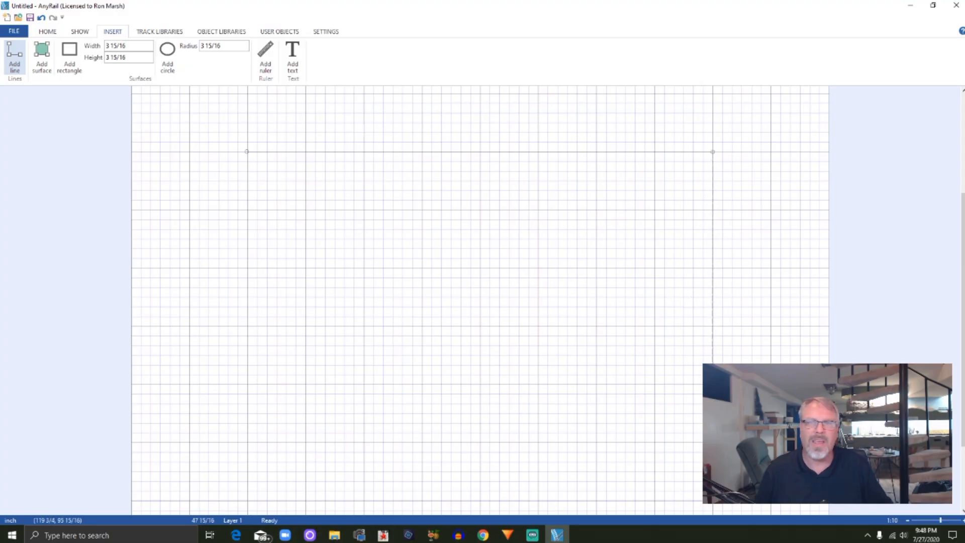
scroll(713, 387, "down", 2)
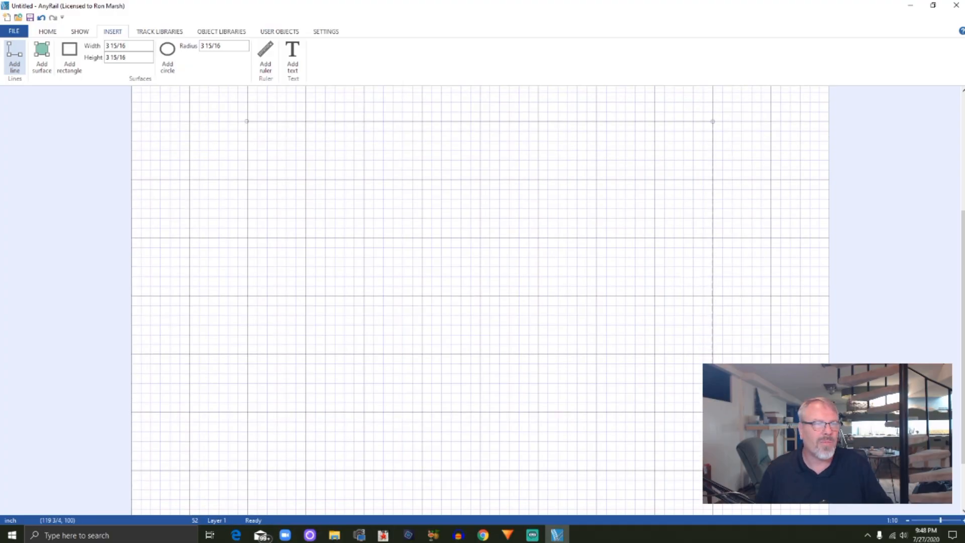
left_click(713, 354)
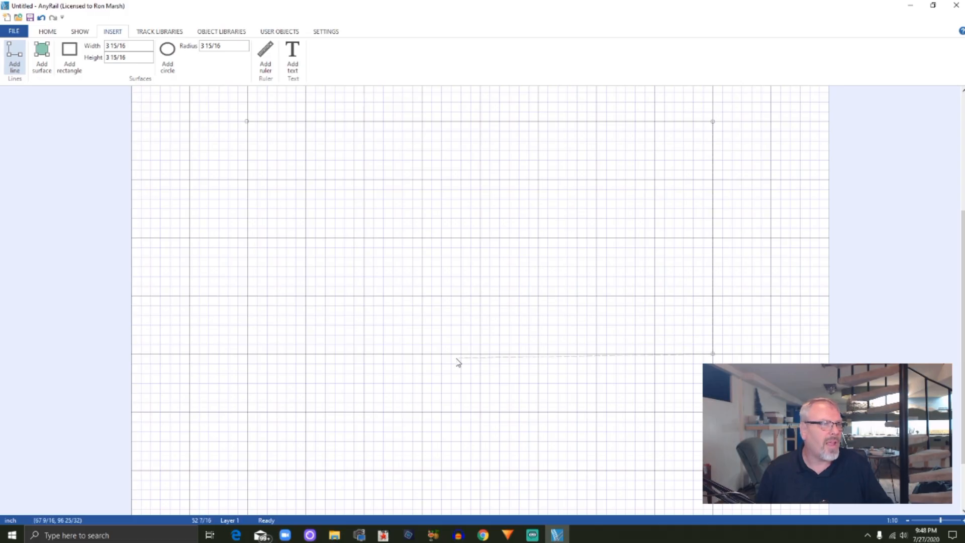
left_click(247, 354)
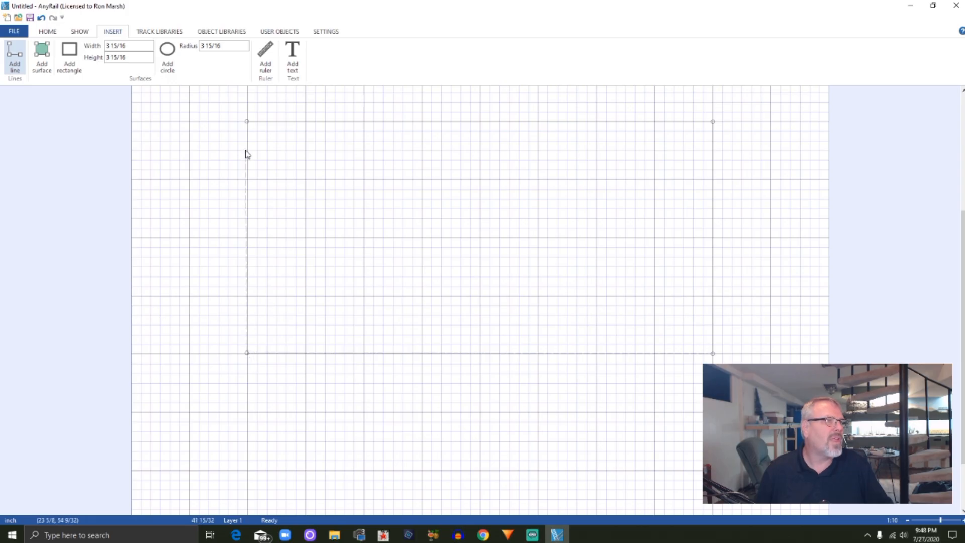
left_click(246, 122)
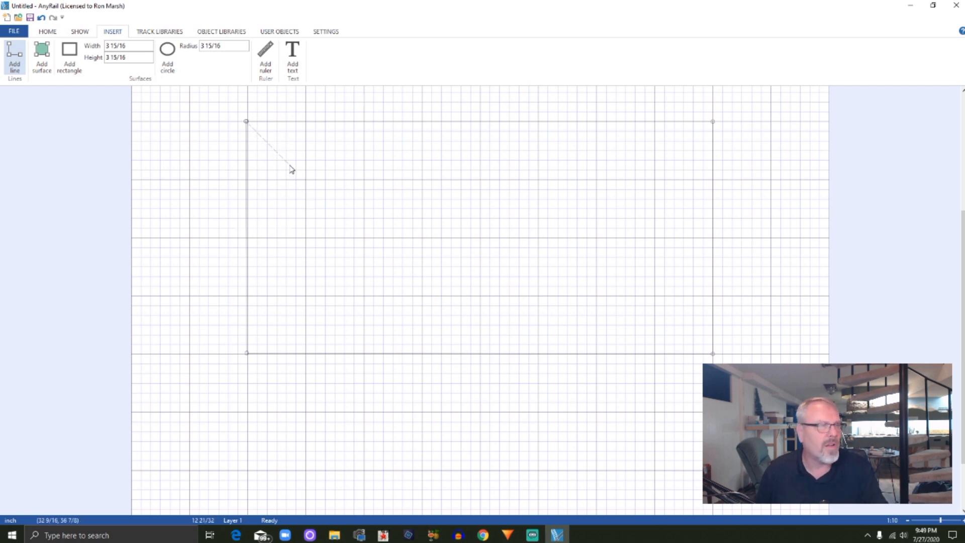
key("Escape")
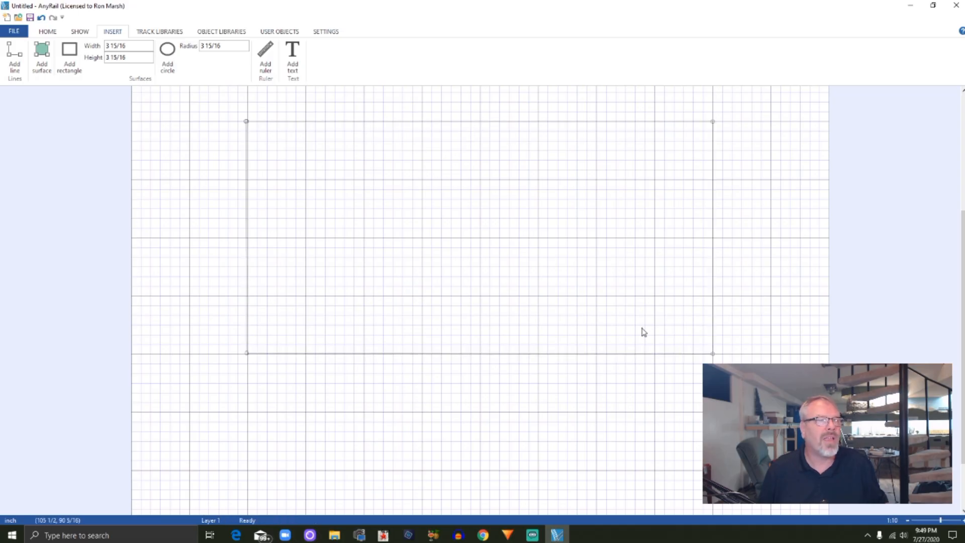
- Move the outline's upper-left corner point onto the grid intersection, to about x 23 15/16 and y 48 1/16
left_click(246, 122)
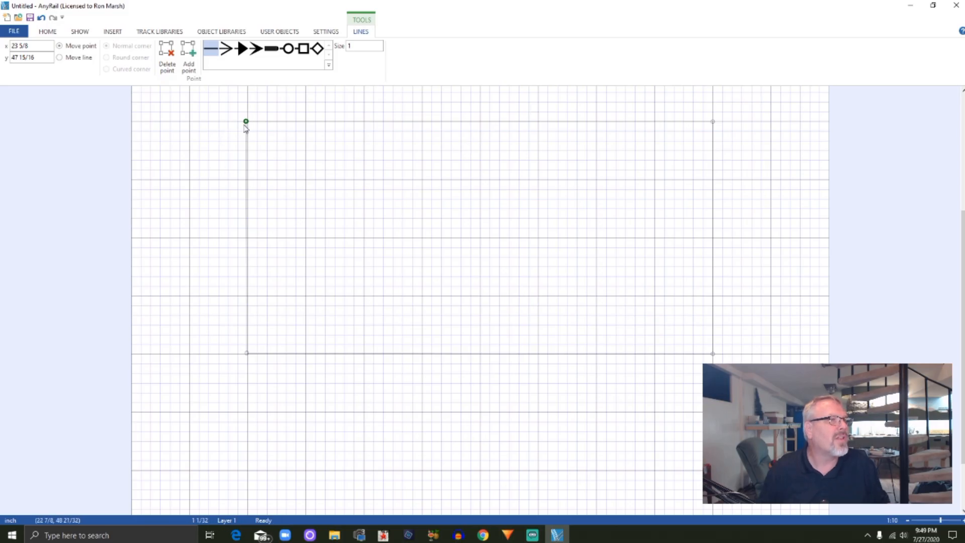
left_click_drag(247, 123, 249, 126)
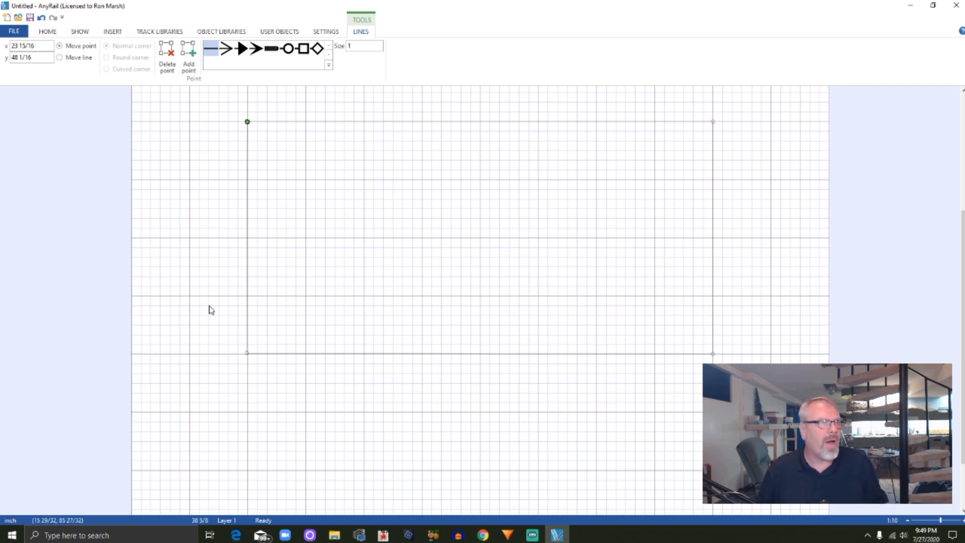
- Change the line color of the rectangular outline to orange
left_click(375, 122)
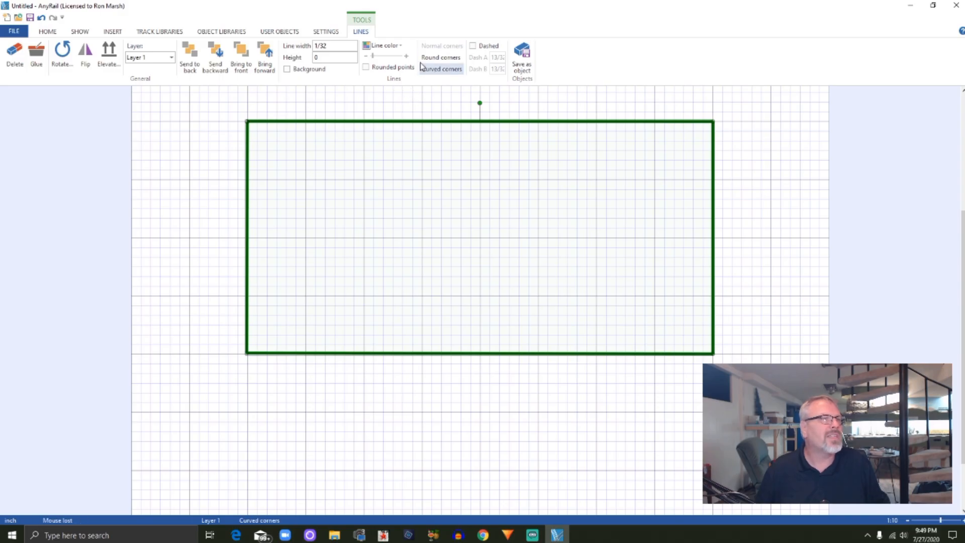
left_click(397, 46)
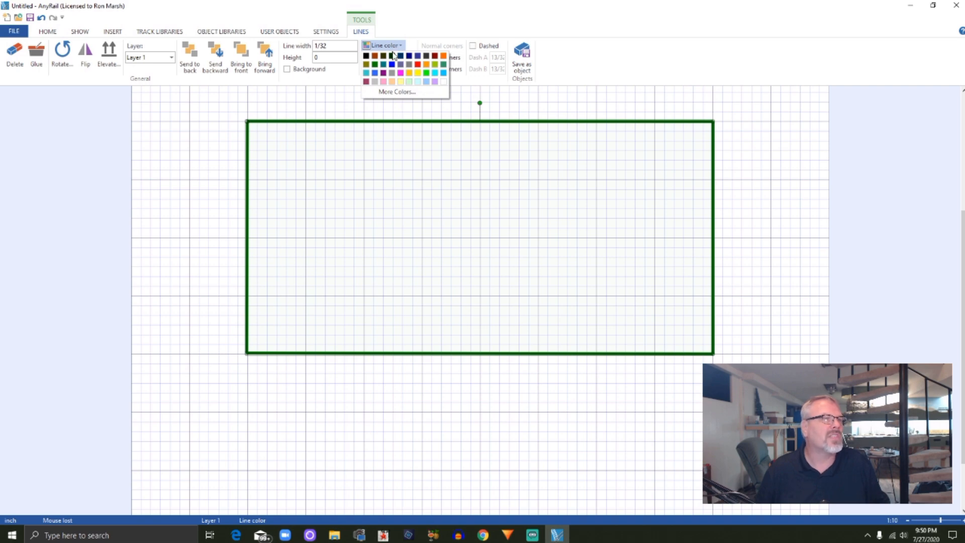
left_click(443, 56)
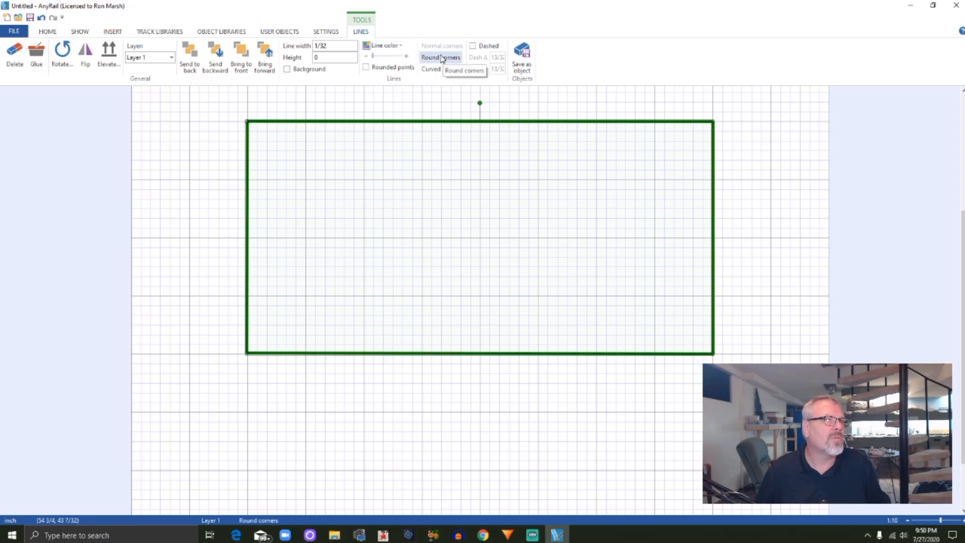
left_click(387, 177)
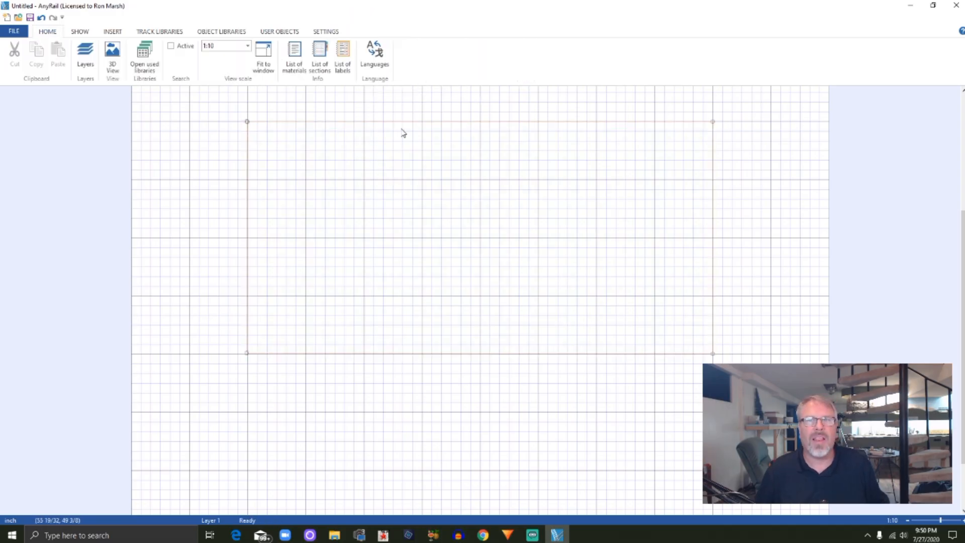
- Set the line width of the rectangular outline to 1/8 inch
left_click(352, 122)
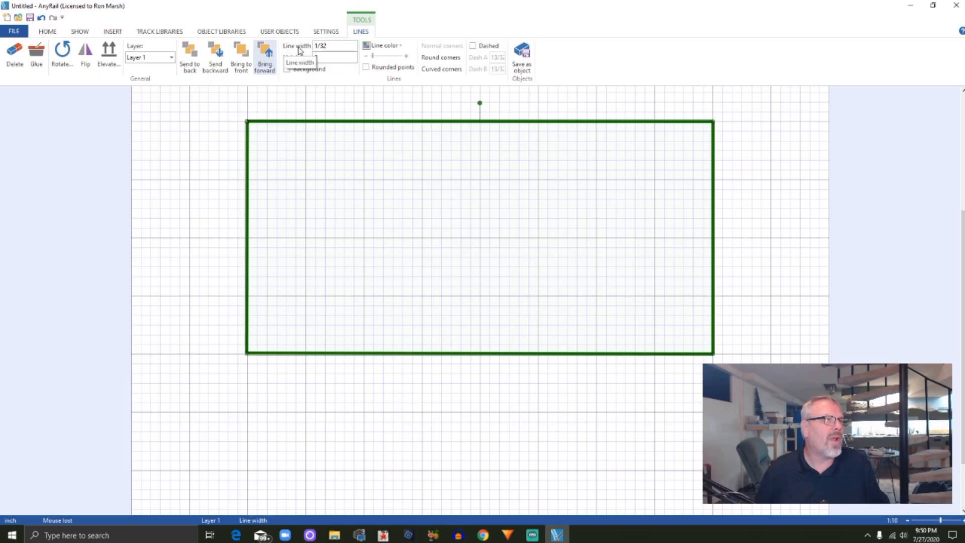
left_click(331, 46)
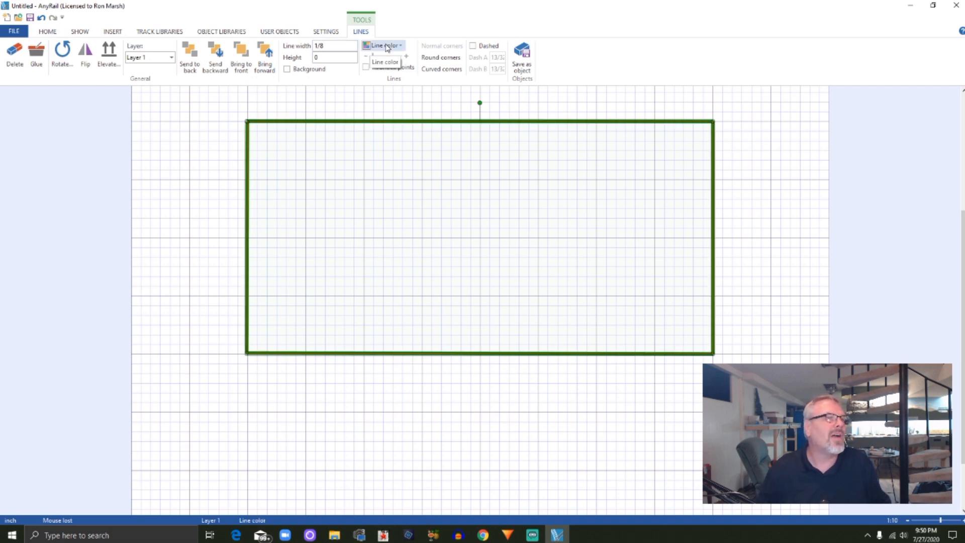
left_click(391, 163)
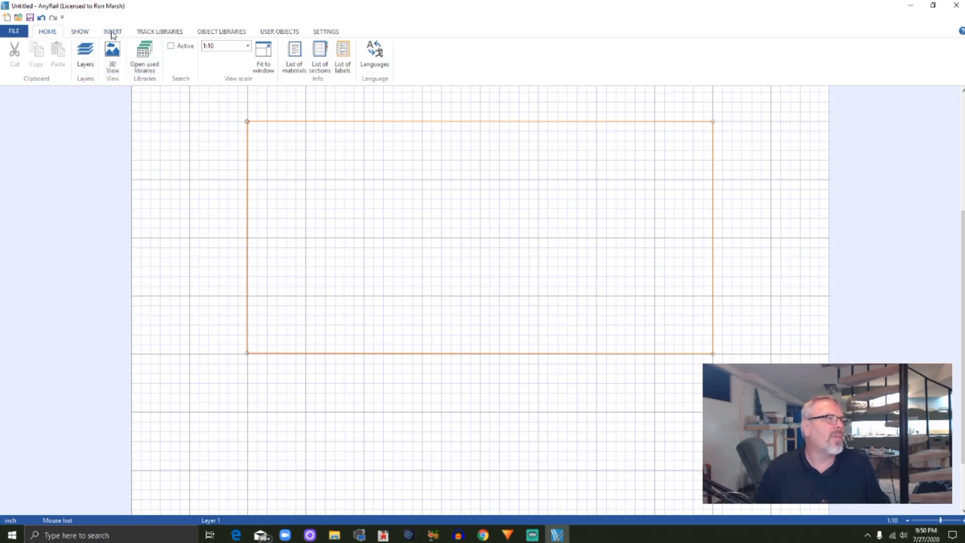
- Add a surface covering the whole orange outline by placing its points at the rectangle's four corners
left_click(113, 31)
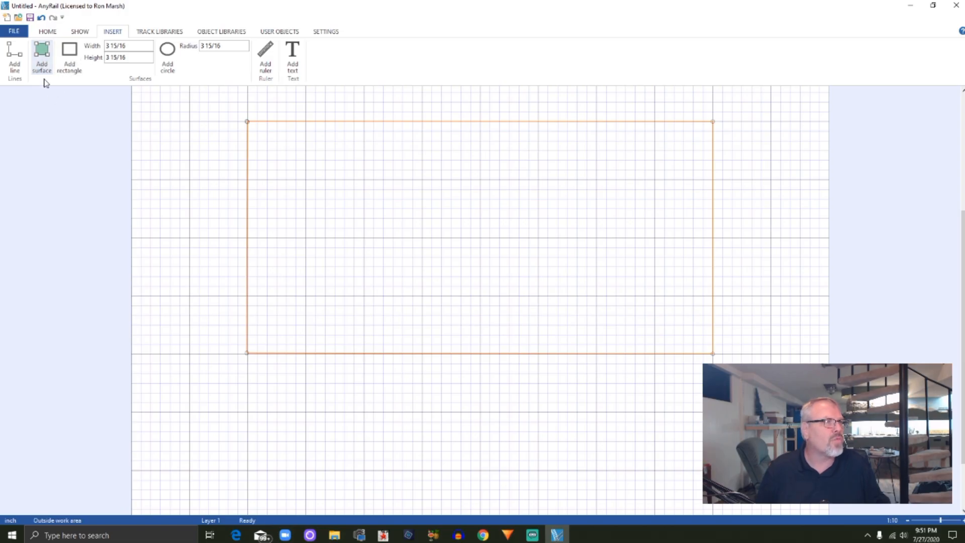
left_click(43, 50)
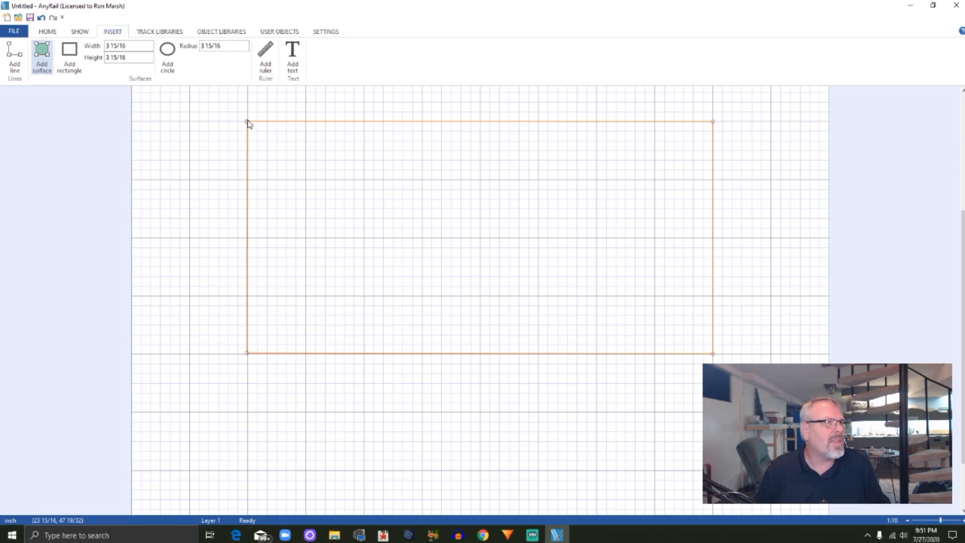
left_click(247, 122)
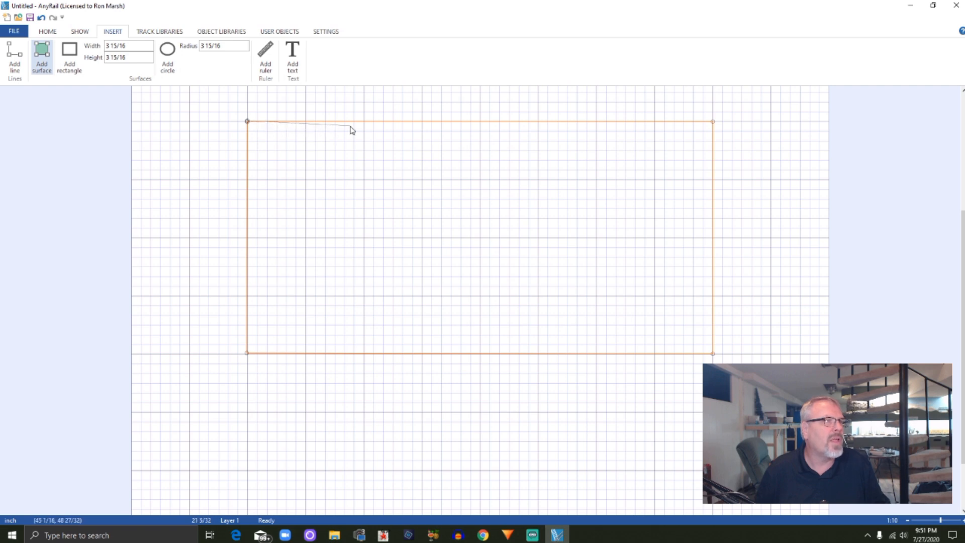
left_click(713, 122)
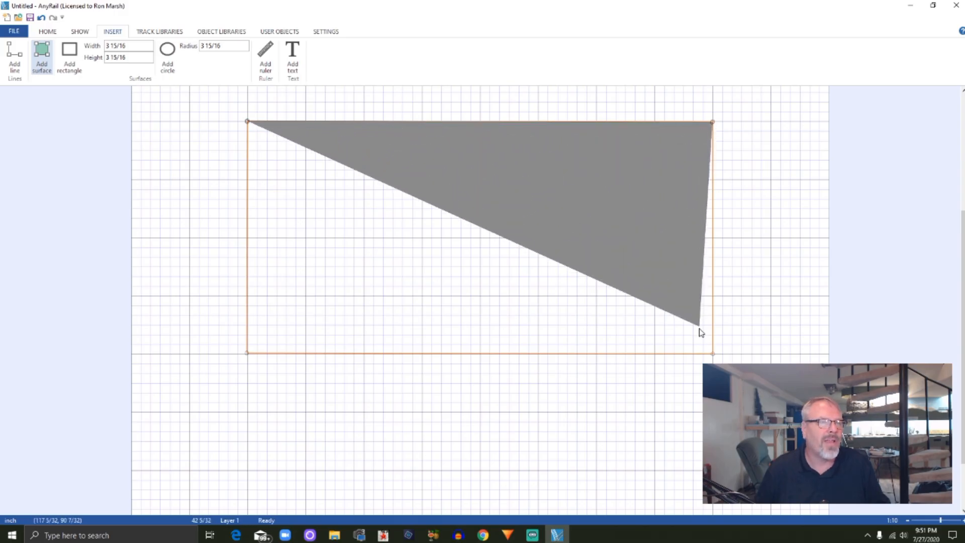
left_click(713, 354)
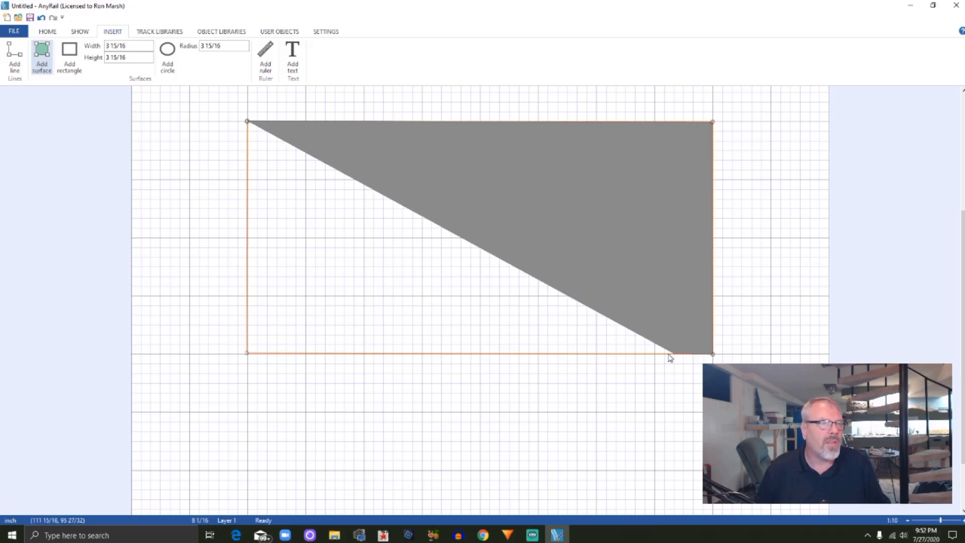
left_click(247, 356)
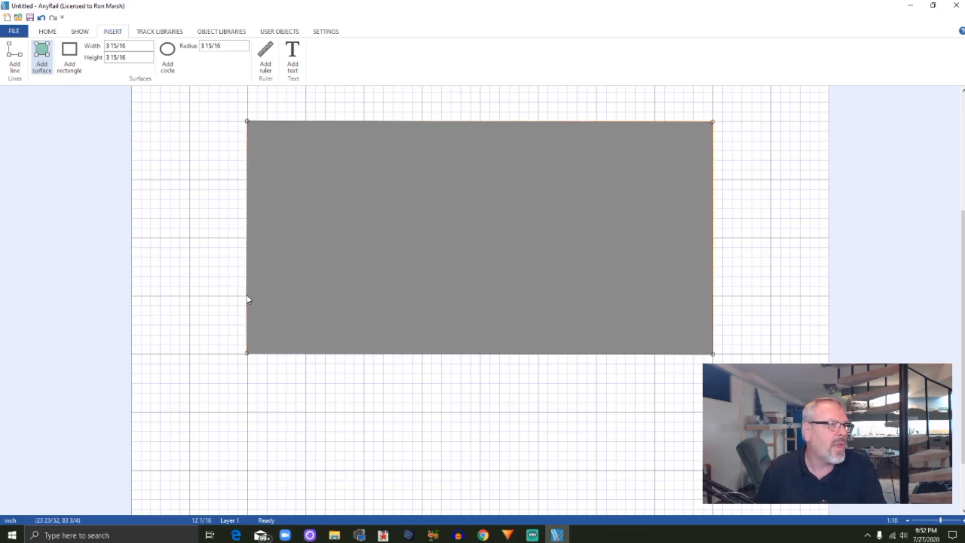
key("Escape")
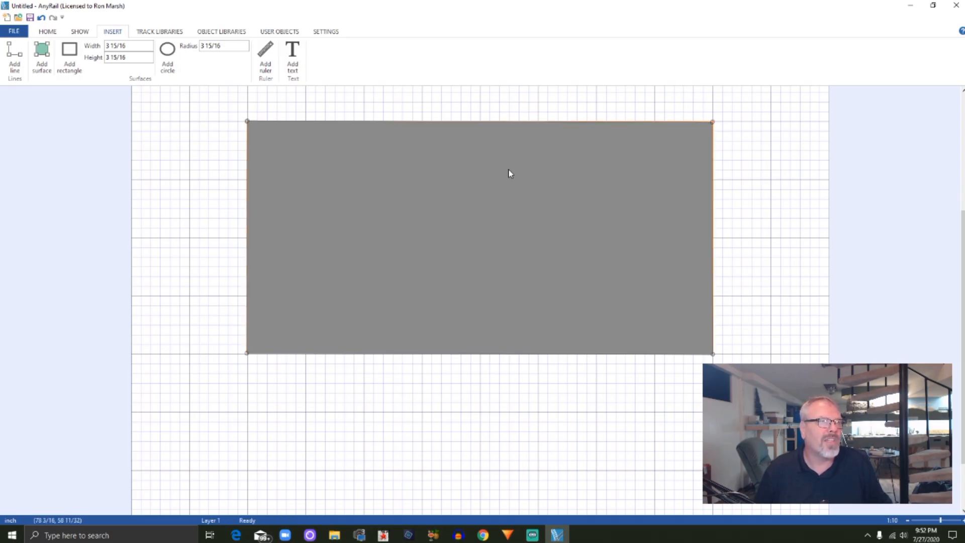
- Define the gray surface as a table top and make it part of the background
left_click(505, 122)
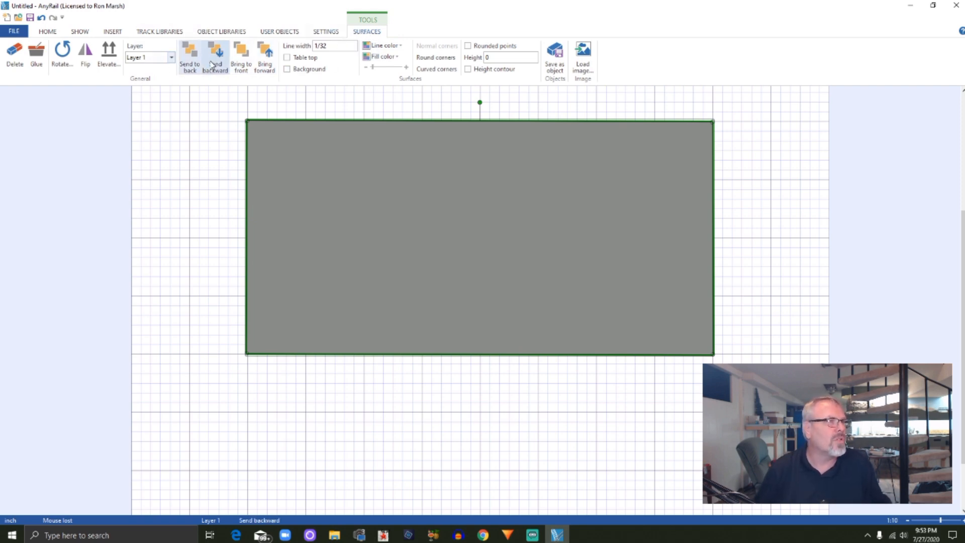
left_click(287, 58)
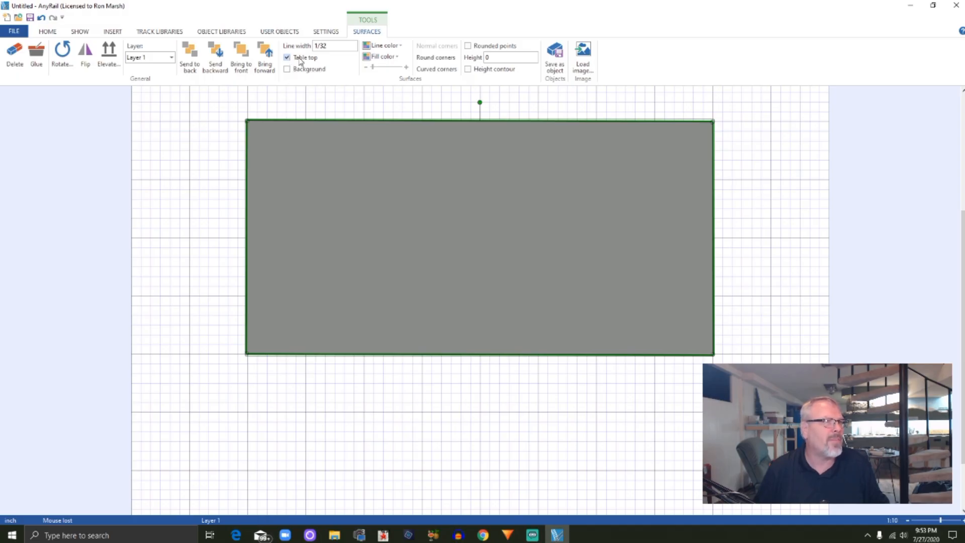
left_click(287, 70)
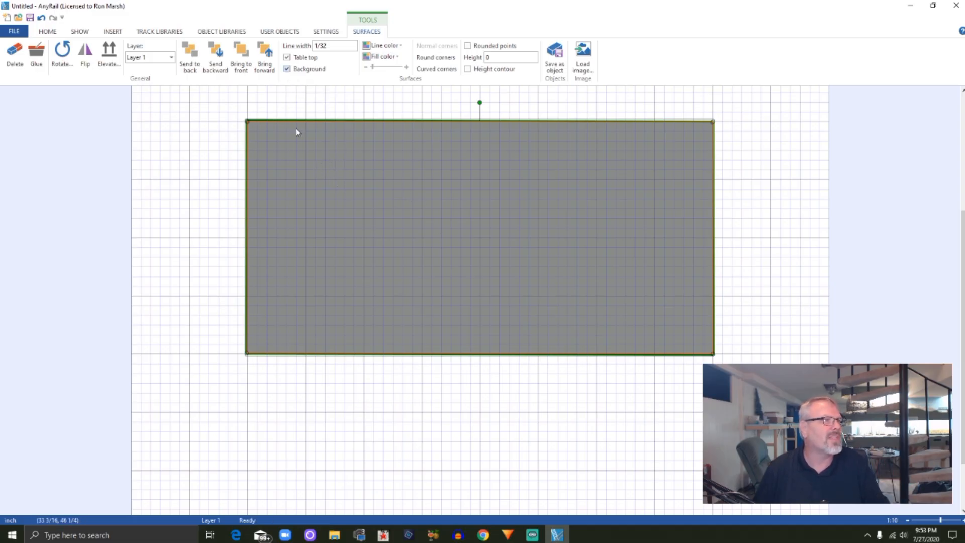
- Show the list of layers and rename Layer 1 as Track
left_click(47, 31)
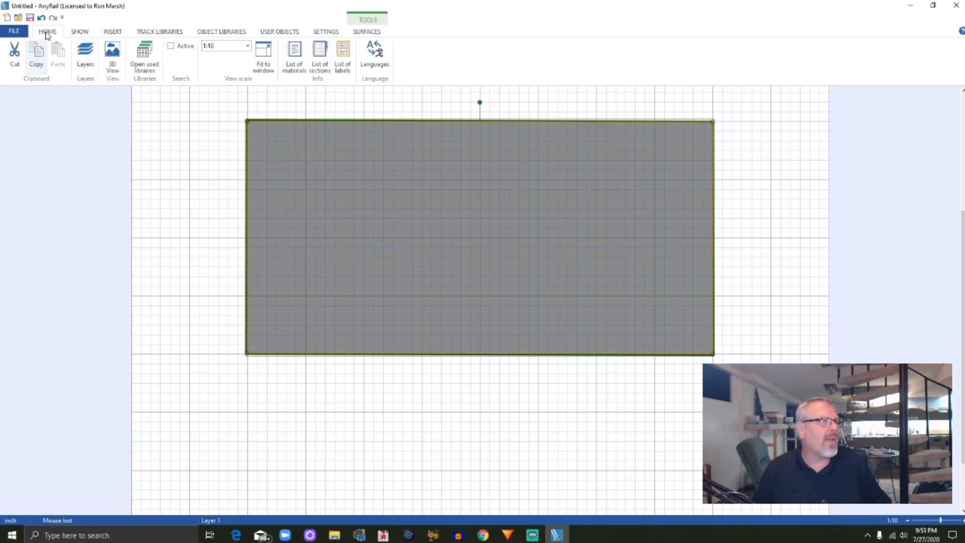
left_click(86, 61)
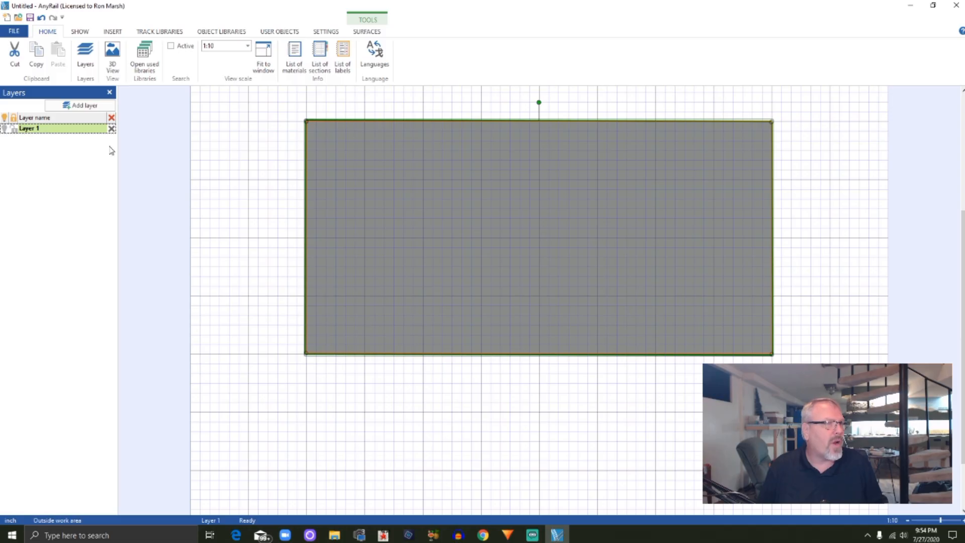
left_click(44, 128)
left_click_drag(43, 128, 19, 128)
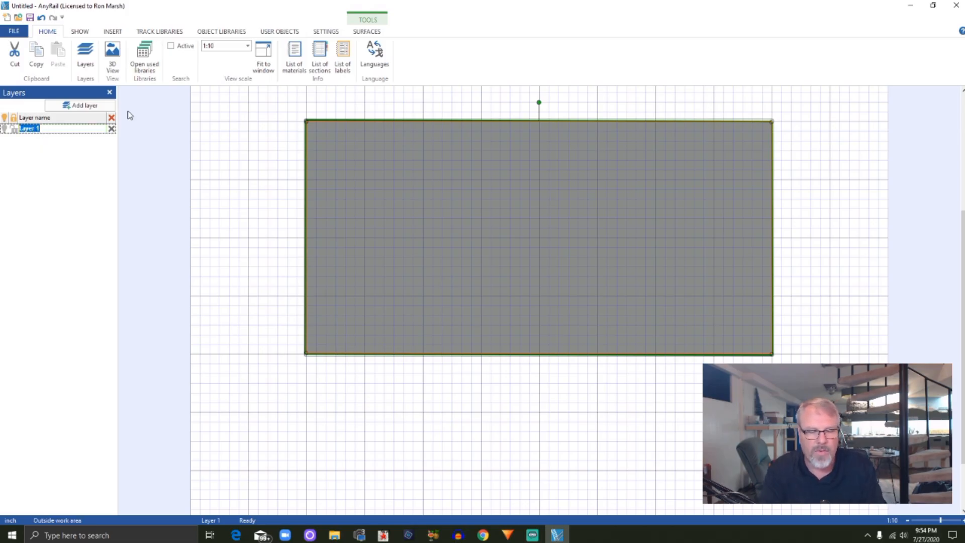
type("1")
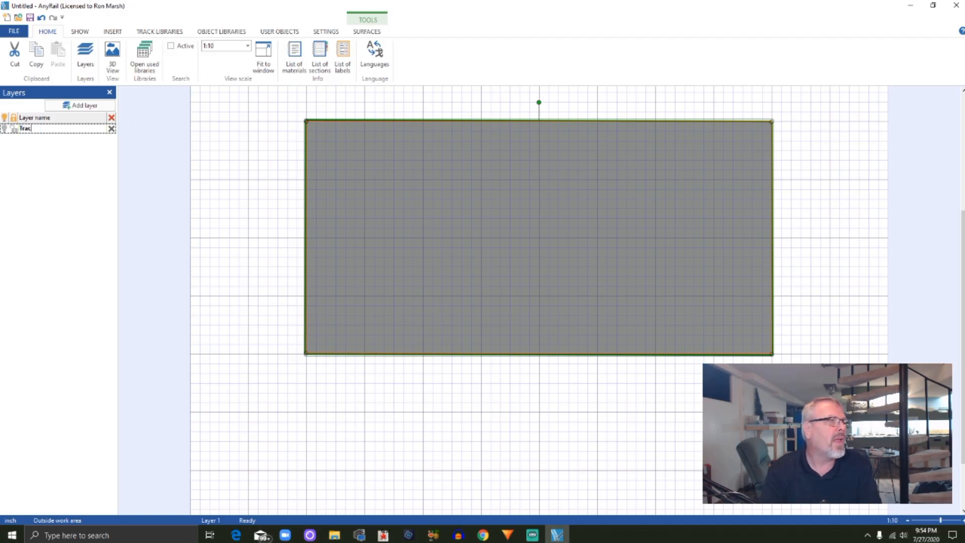
key("Return")
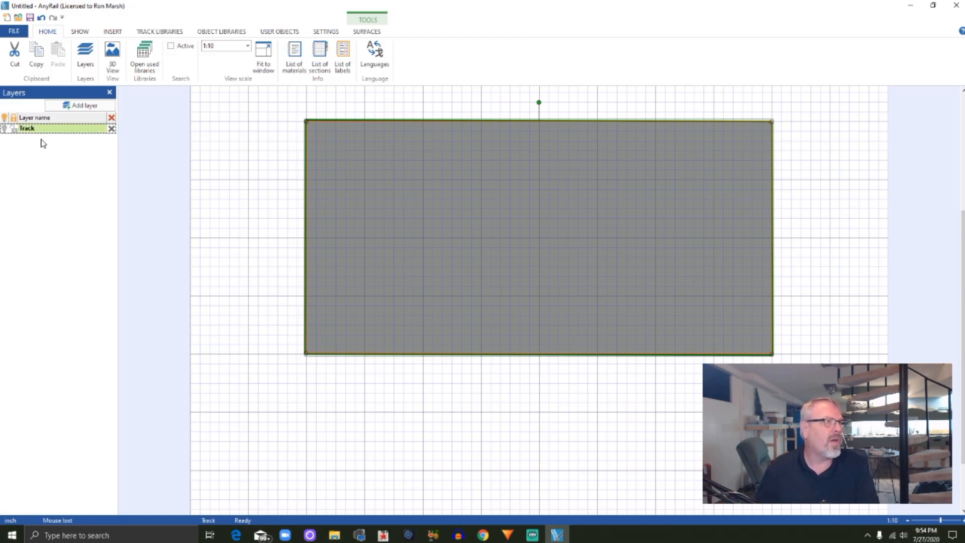
- Add two new layers and rename Layer 2 as Structures
left_click(83, 106)
left_click(80, 107)
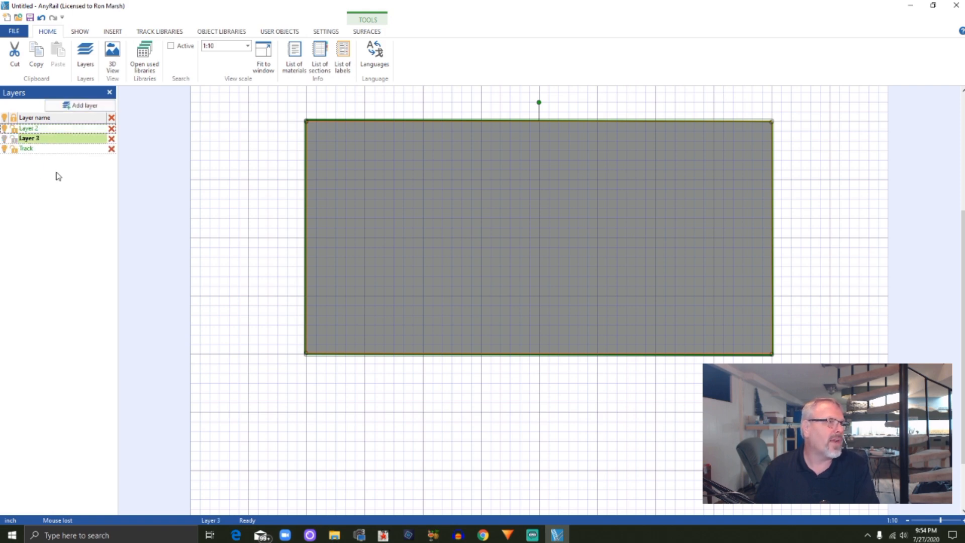
left_click(40, 131)
left_click(42, 130)
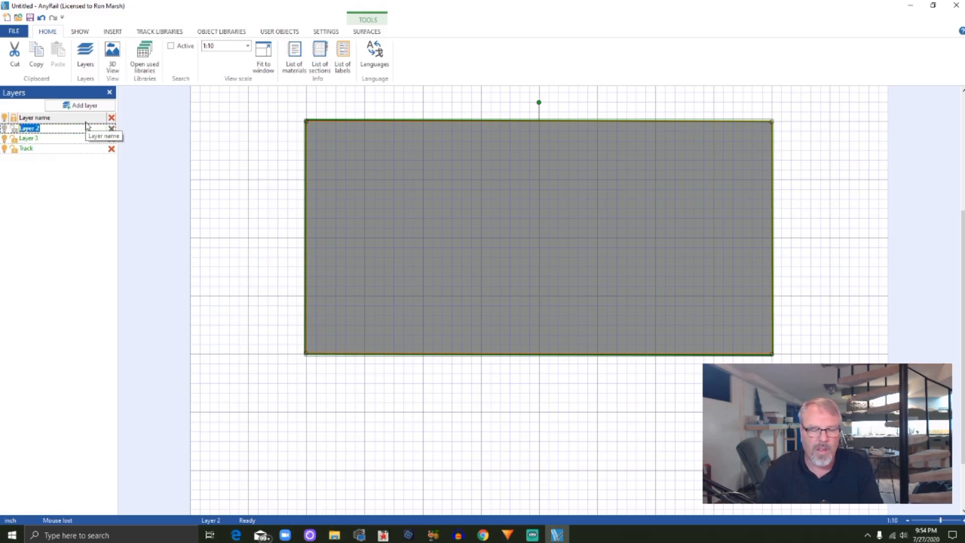
type("Structures")
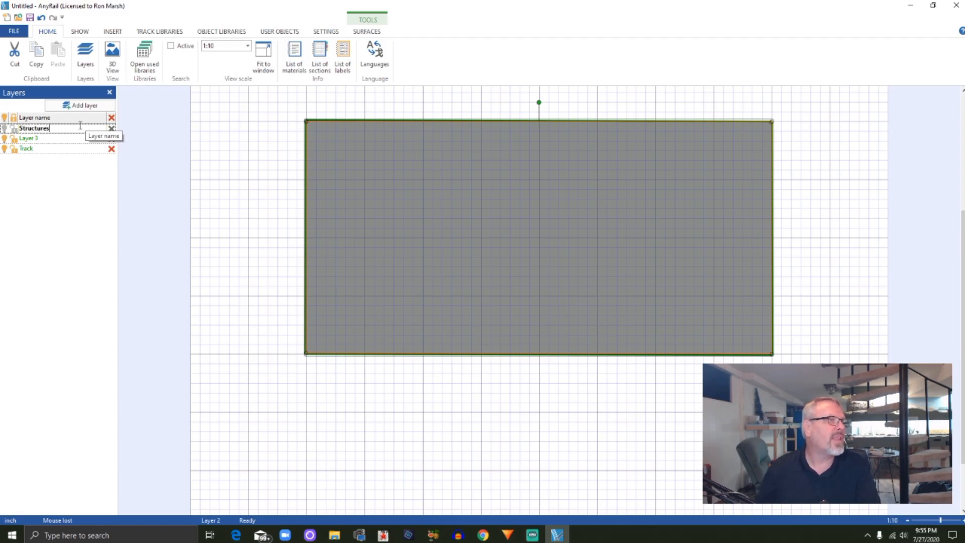
- Rename Layer 3 as Scenery and make Track the active layer
left_click(46, 140)
left_click(42, 139)
left_click_drag(44, 138, 19, 137)
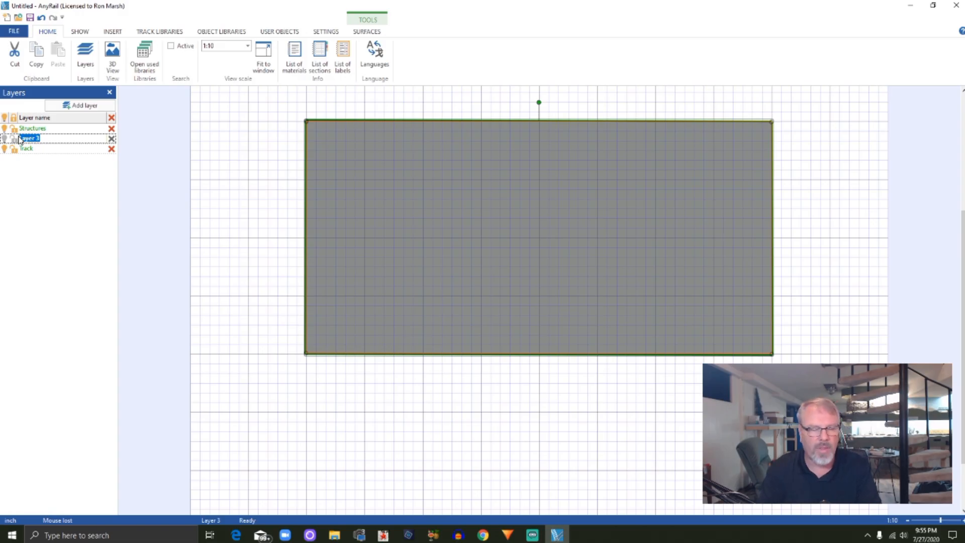
type("Scenery")
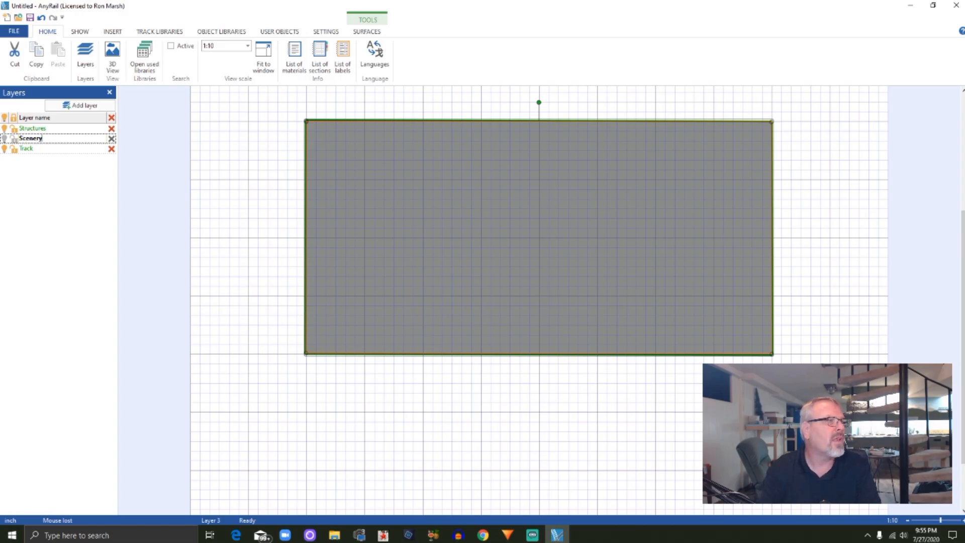
left_click(29, 140)
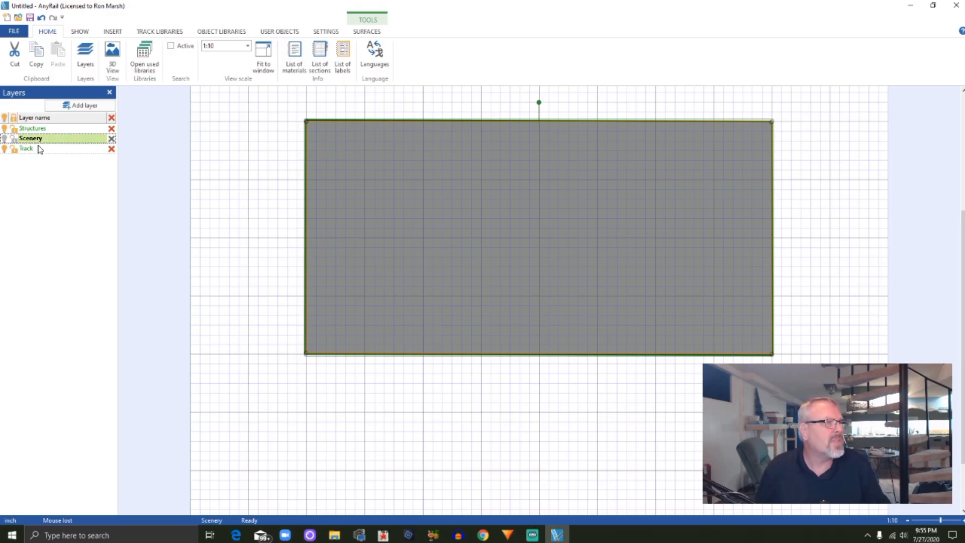
left_click(37, 150)
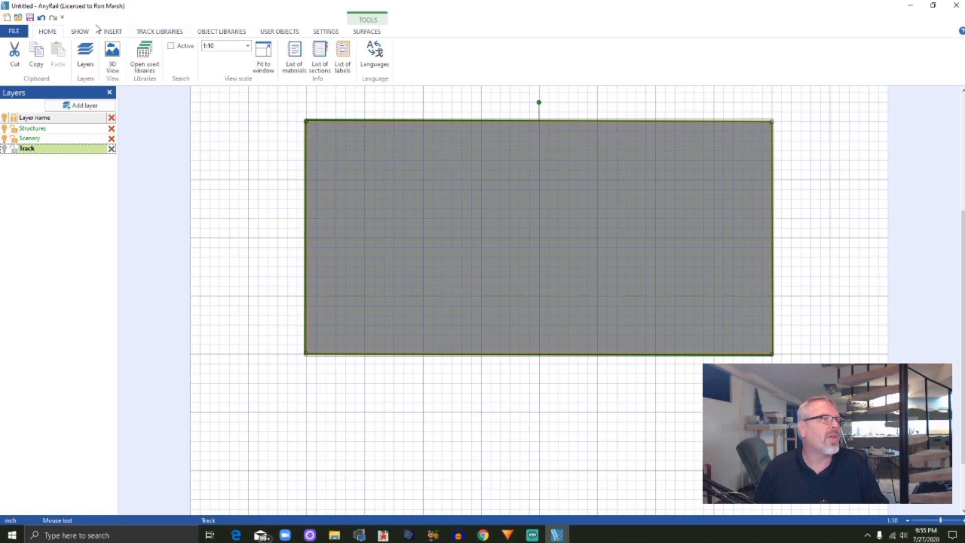
- Load the N Peco Streamline Code 80 track library
left_click(169, 33)
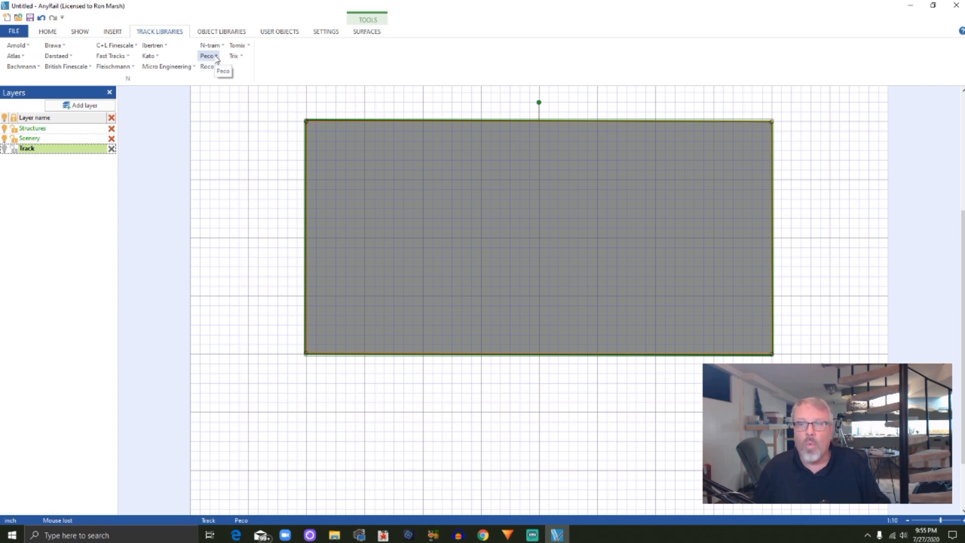
left_click(157, 57)
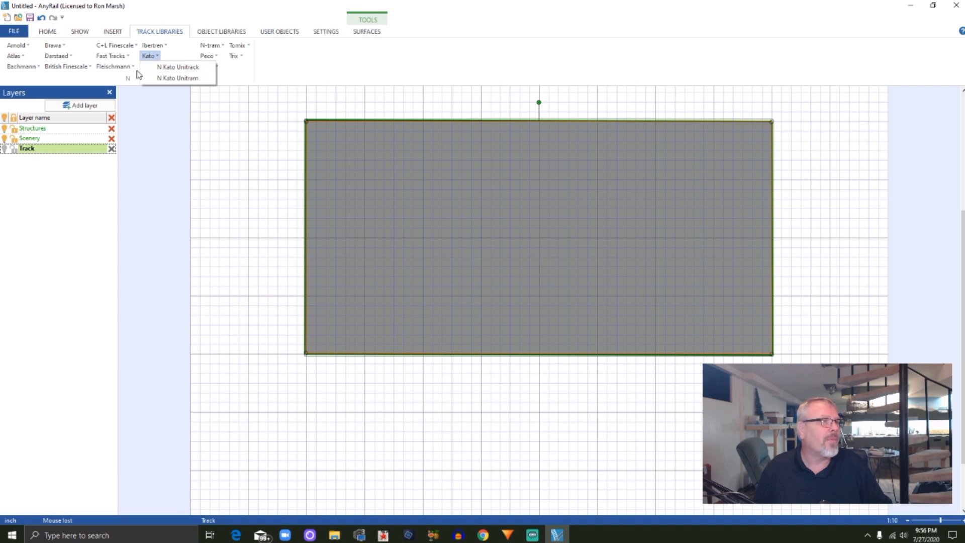
left_click(217, 58)
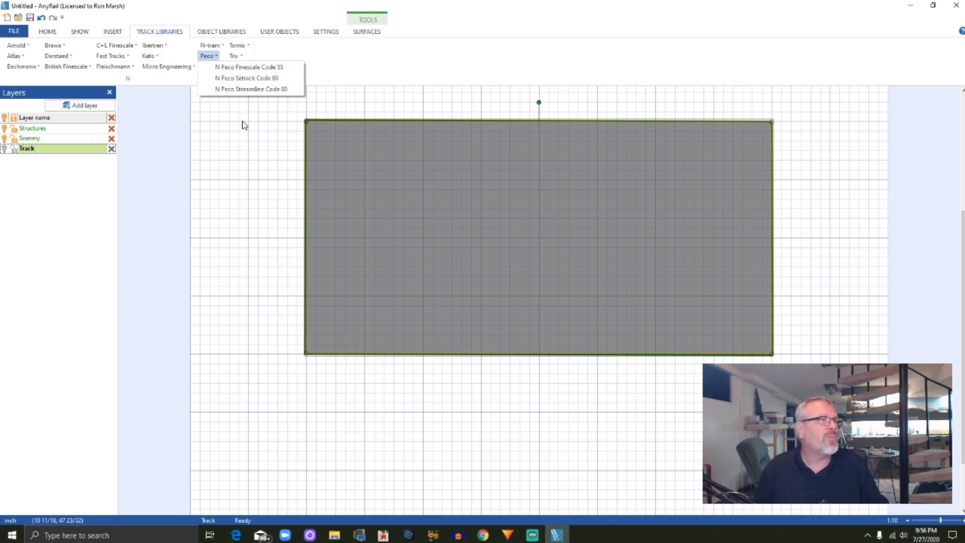
left_click(247, 90)
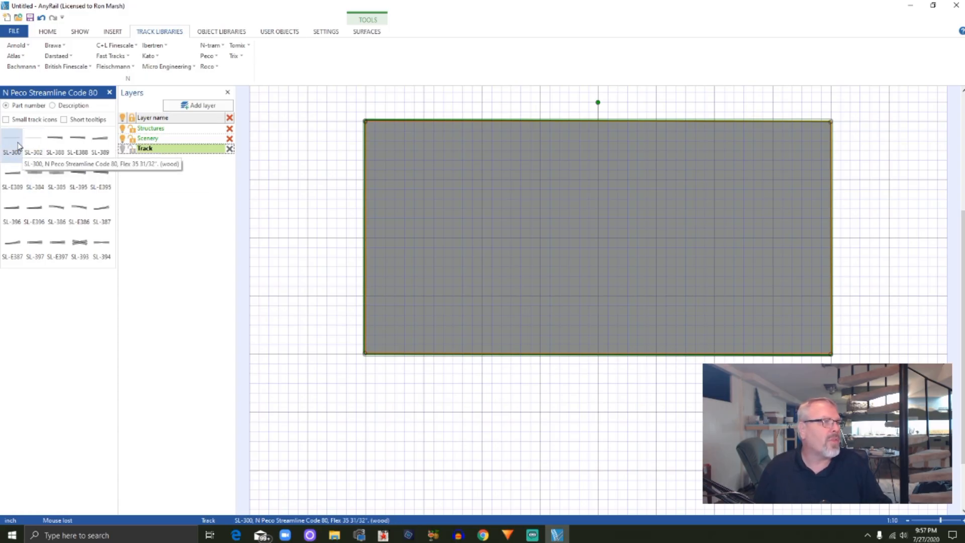
- Add an SL-300 flex track and position it horizontally, centered along the table's lower edge
left_click(12, 144)
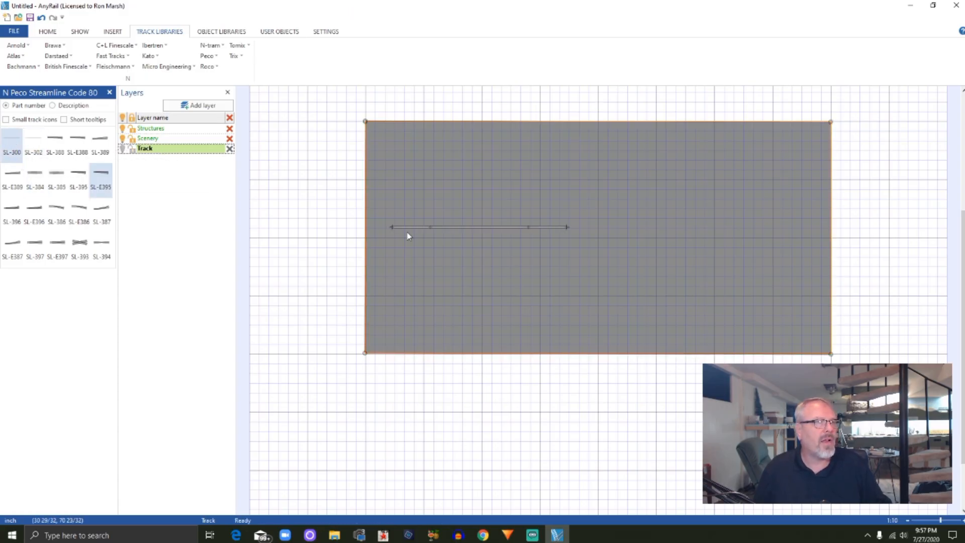
left_click(480, 229)
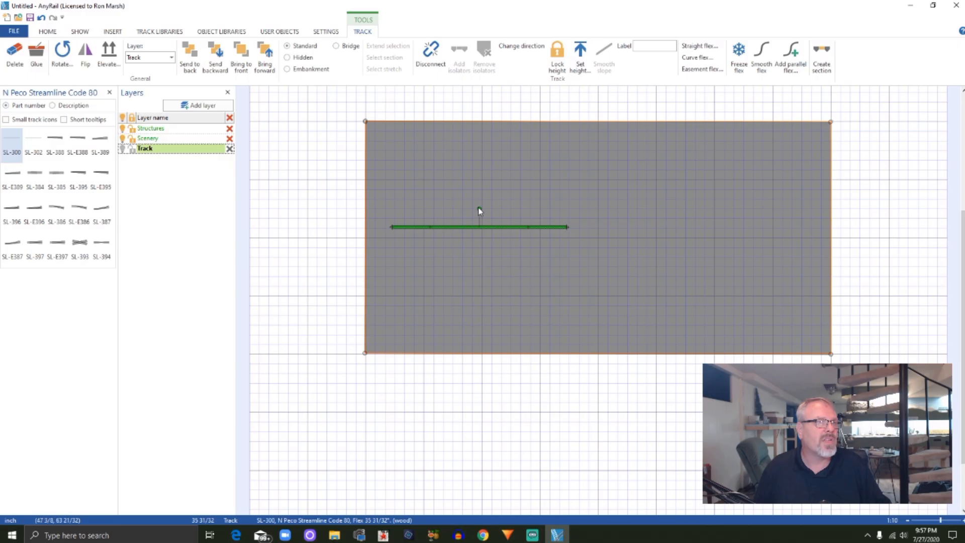
key("Escape")
left_click_drag(491, 229, 612, 187)
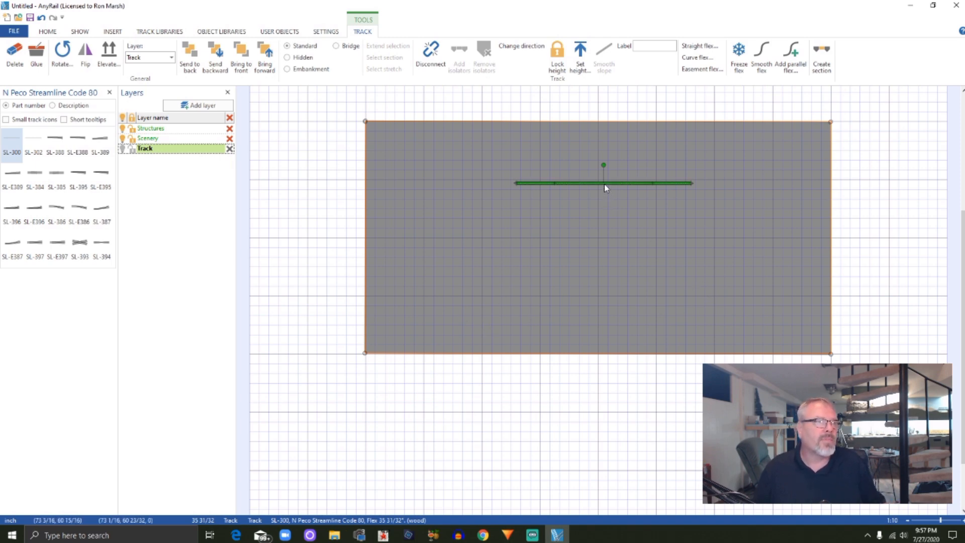
left_click_drag(608, 183, 583, 336)
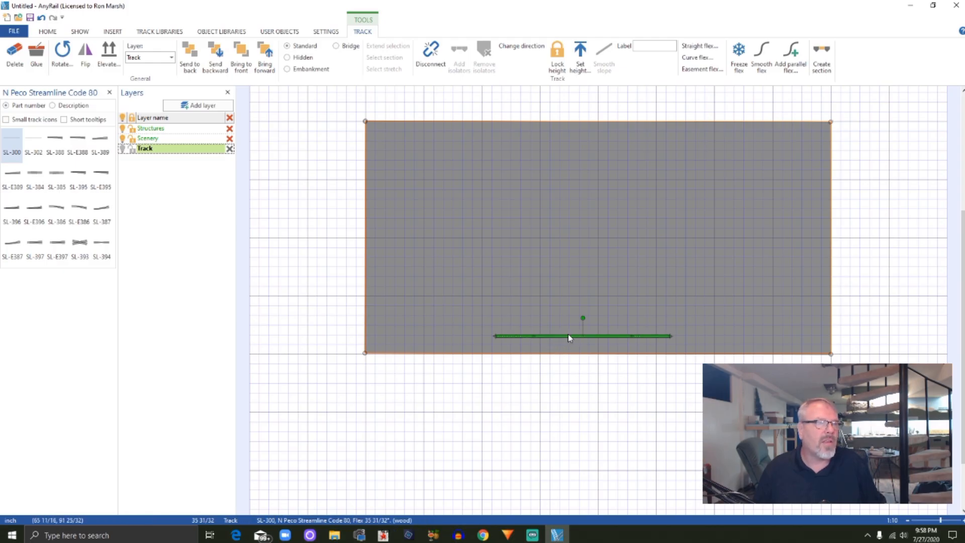
left_click_drag(568, 336, 581, 342)
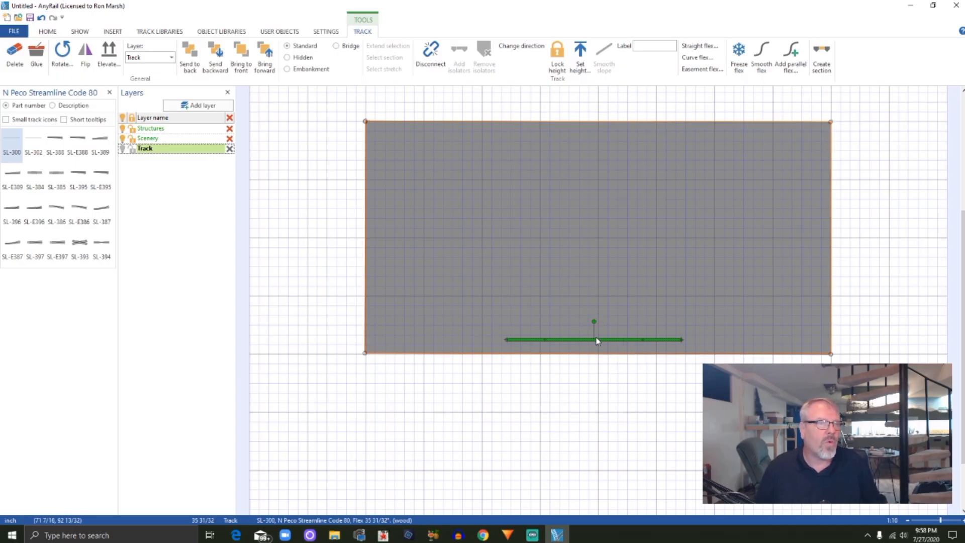
left_click_drag(597, 341, 602, 339)
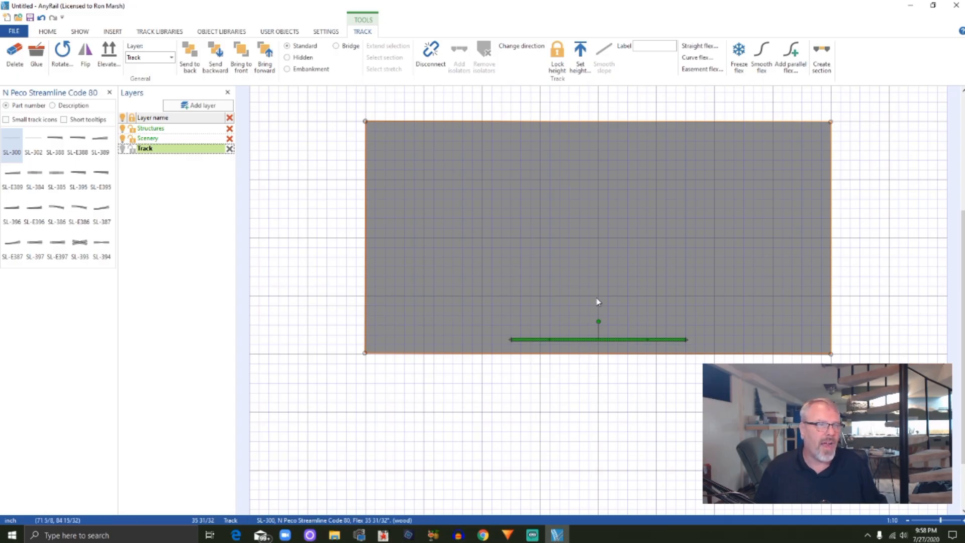
- Add a parallel flex track on the left side of the existing one at a distance of 1.5 inches
right_click(585, 343)
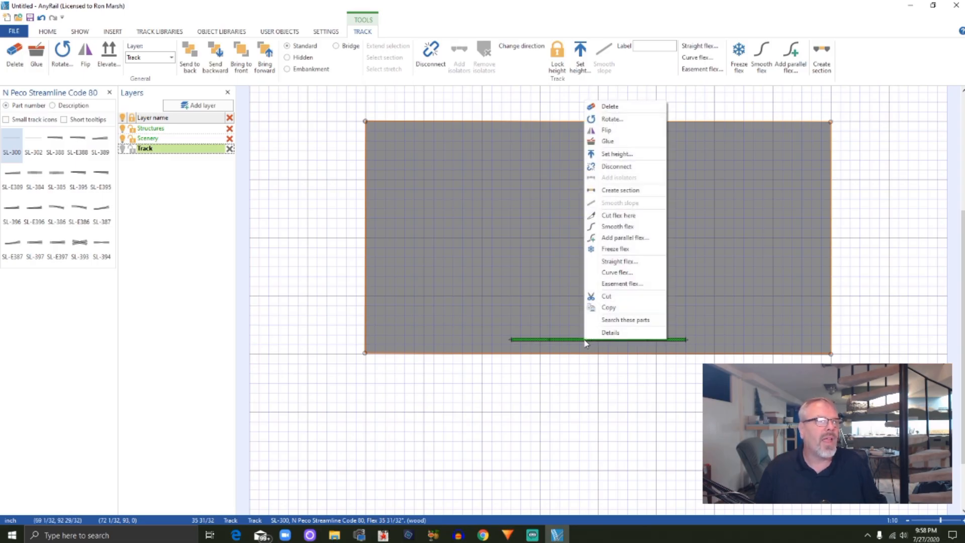
left_click(635, 241)
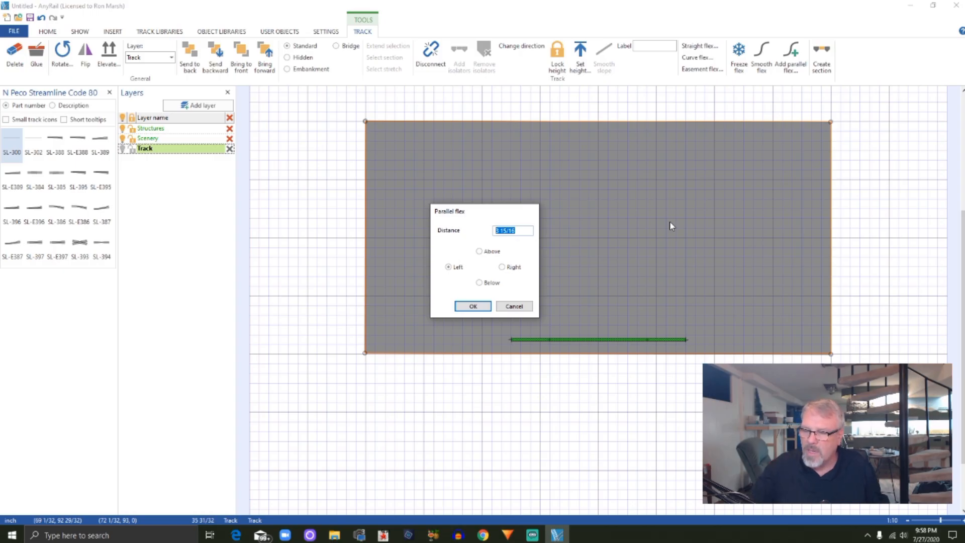
type("1.5")
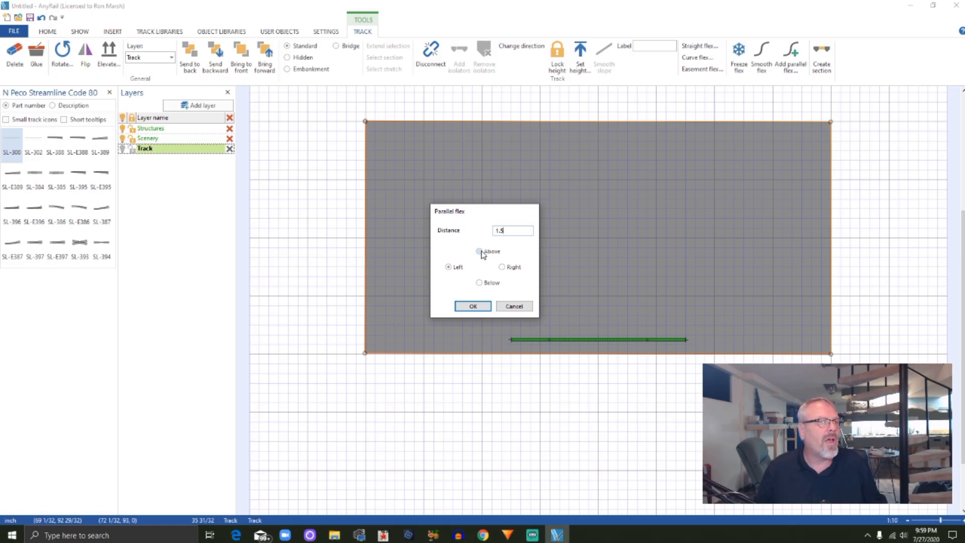
left_click(473, 307)
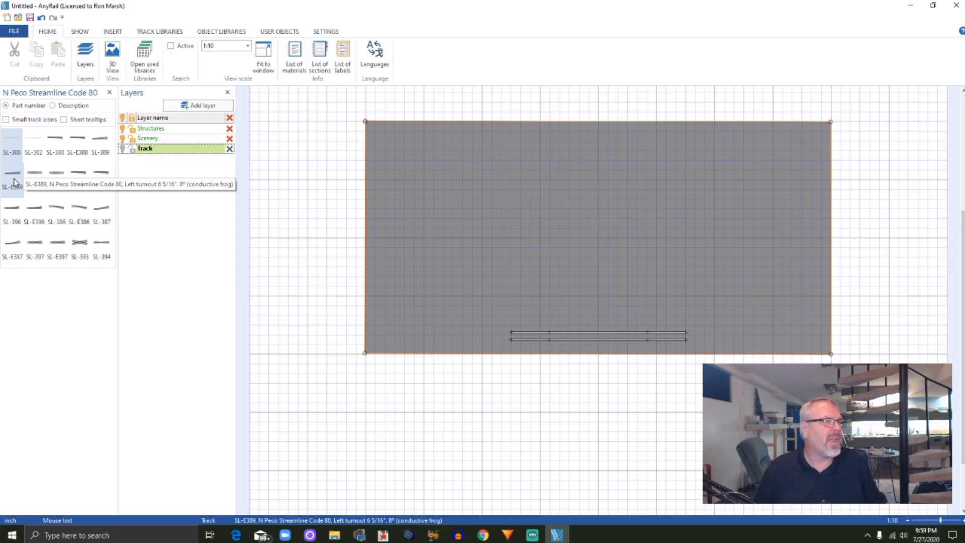
- Add an SL-E389 left turnout and place it in line with the lower flex track, just left of it
left_click_drag(14, 182, 482, 232)
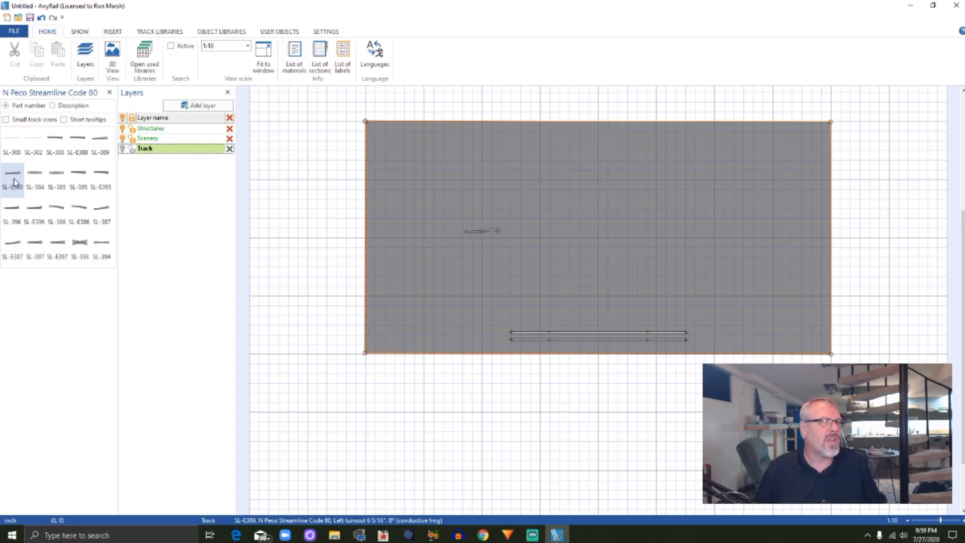
left_click(481, 233)
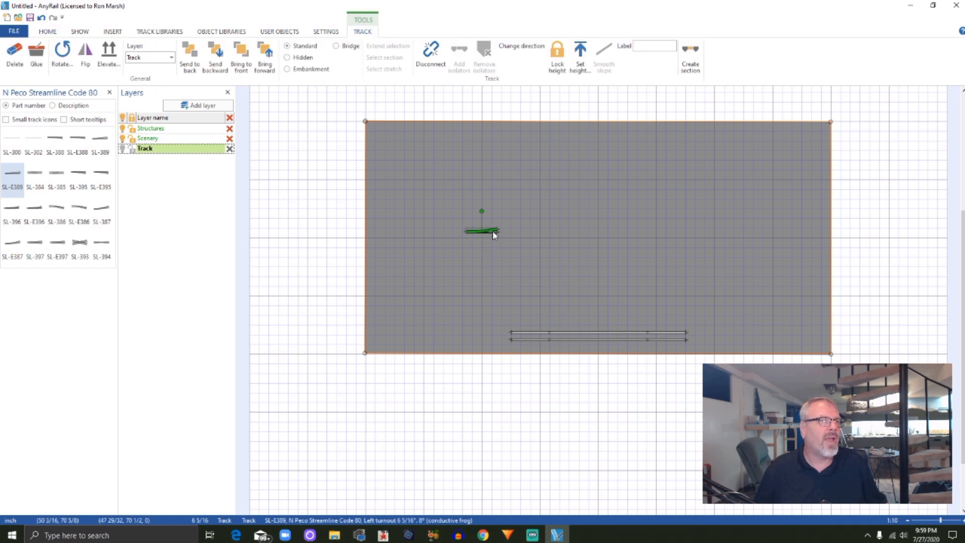
left_click_drag(484, 237, 458, 343)
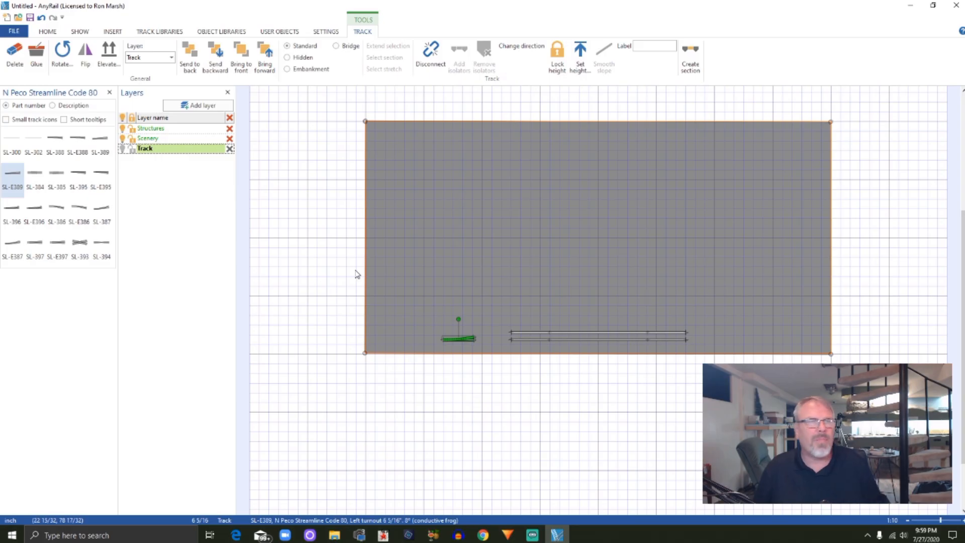
- Set the table surface's line color to Light Green and its fill color to Light Turquoise
left_click(481, 188)
left_click(483, 189)
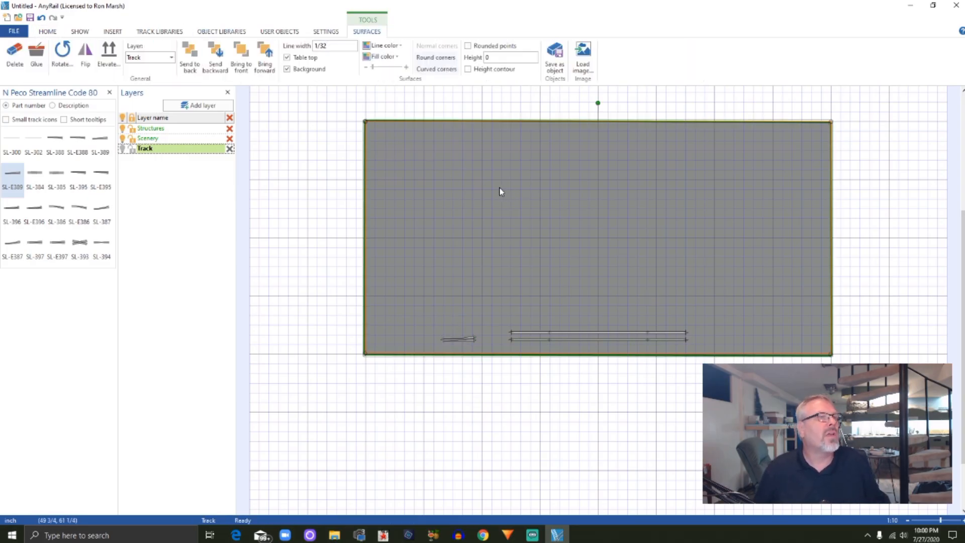
left_click(384, 45)
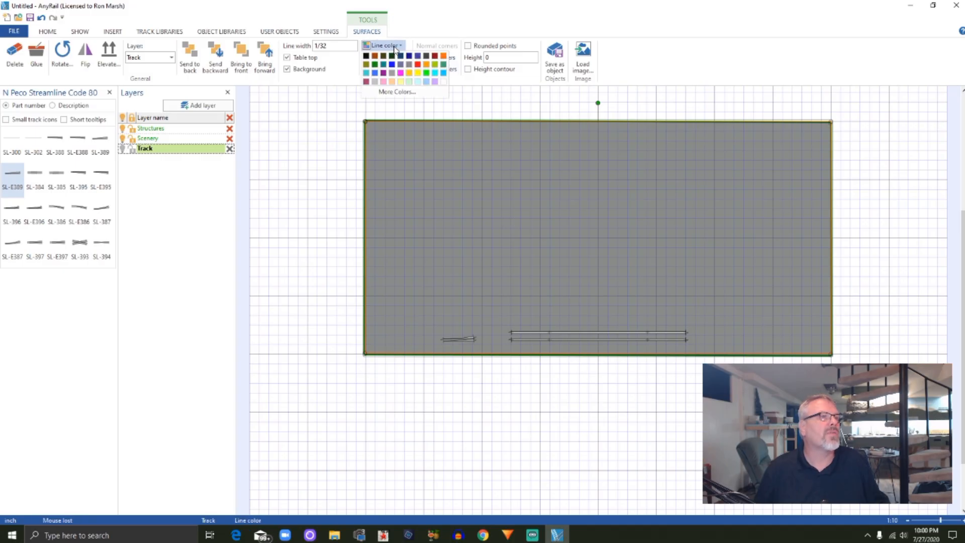
left_click(409, 83)
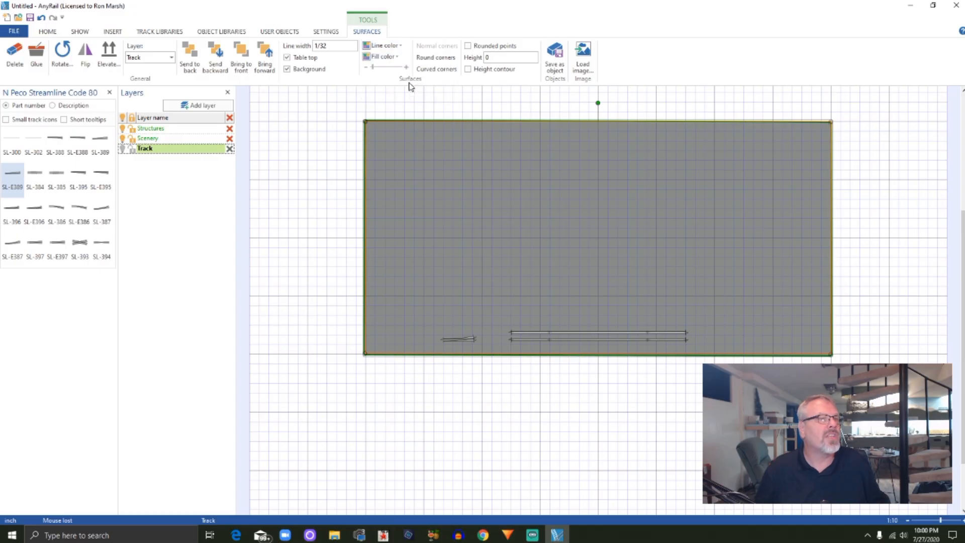
left_click(397, 46)
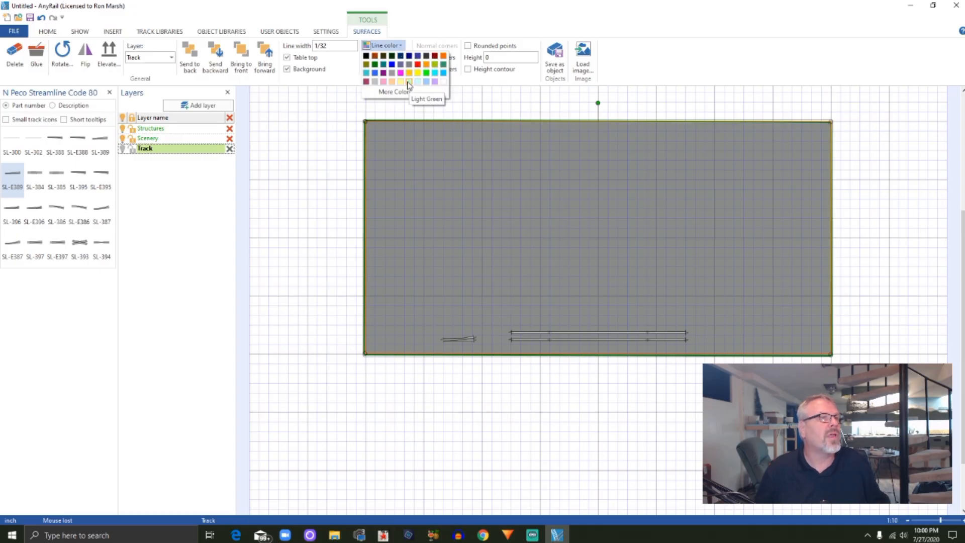
left_click(408, 82)
left_click(383, 56)
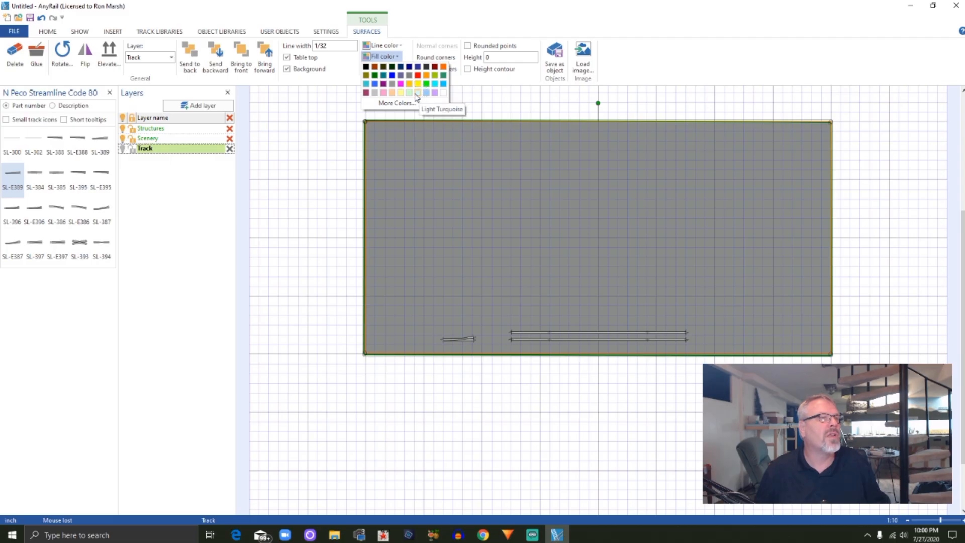
left_click(418, 93)
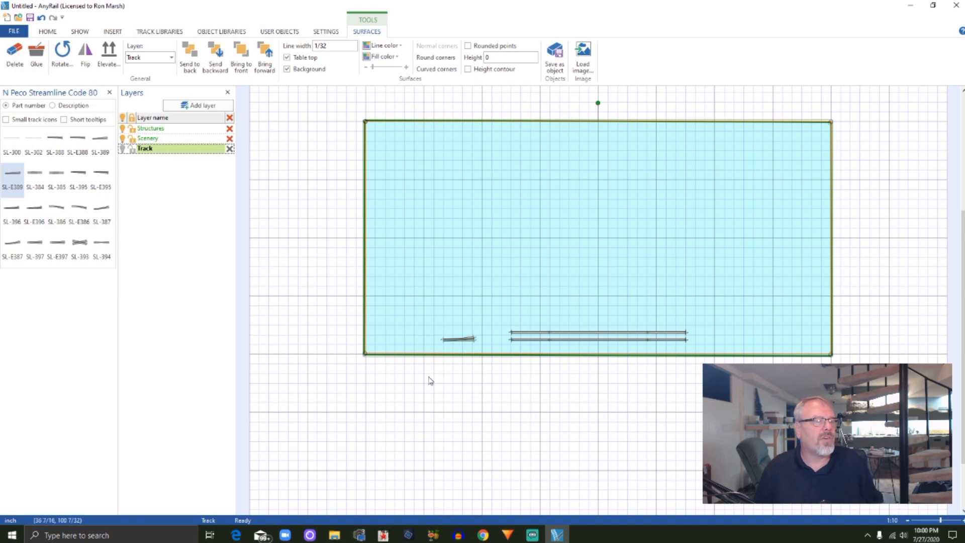
- Connect the SL-E389 turnout to the left end of the lower flex track
left_click(463, 340)
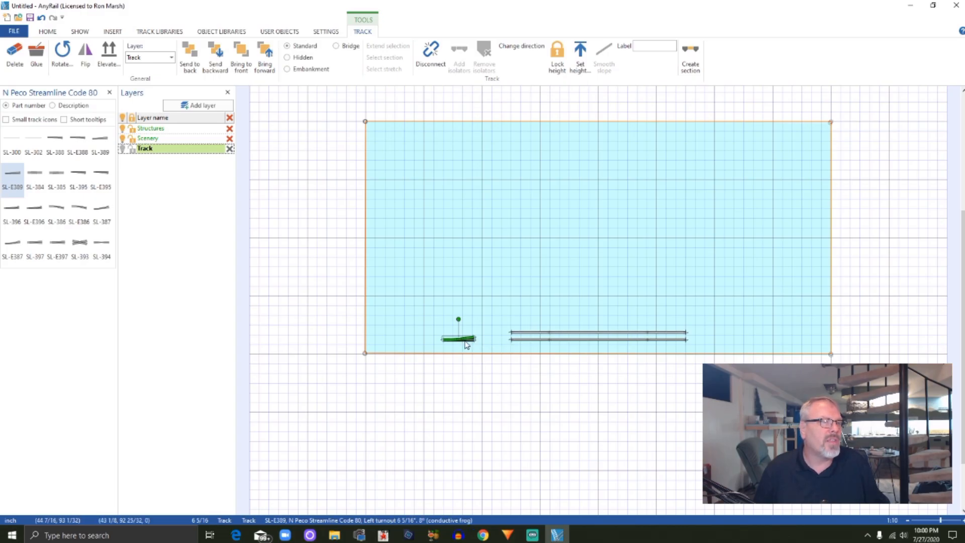
left_click_drag(461, 343, 498, 342)
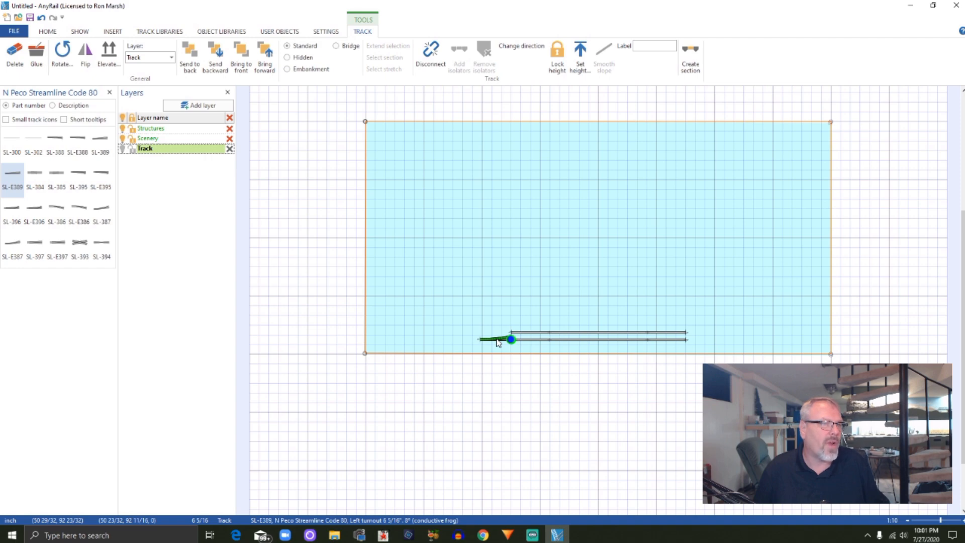
left_click(496, 349)
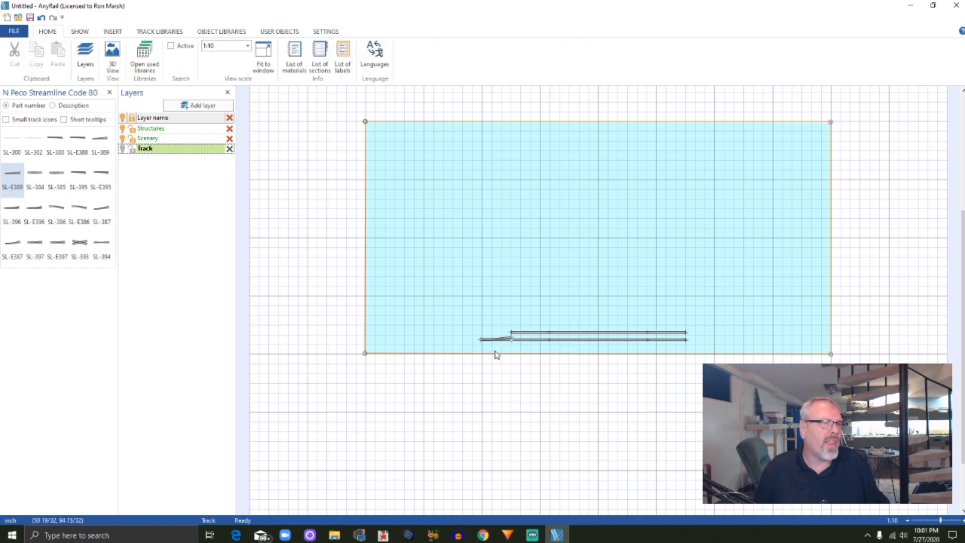
- Add an SL-E388 right turnout and place it just beyond the right end of the lower flex track
left_click(944, 521)
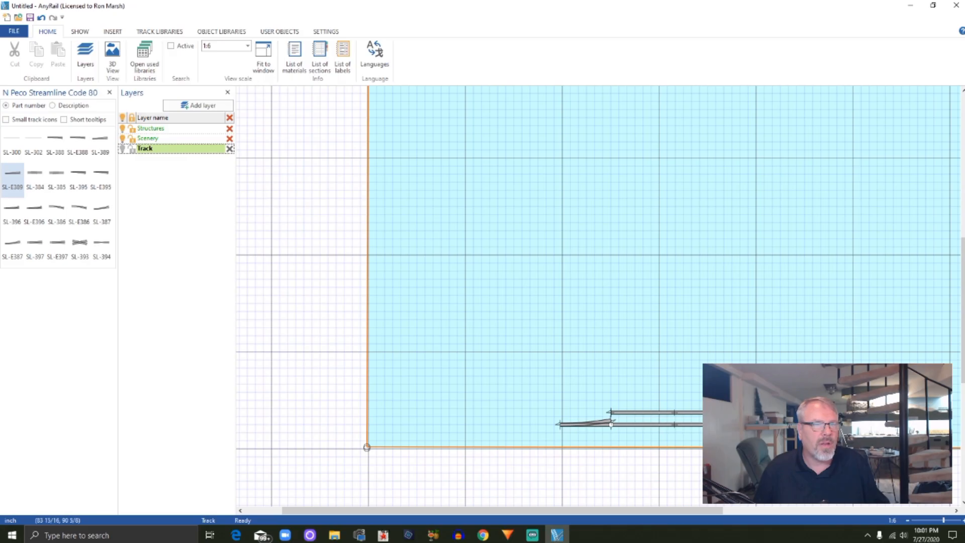
left_click_drag(707, 510, 824, 517)
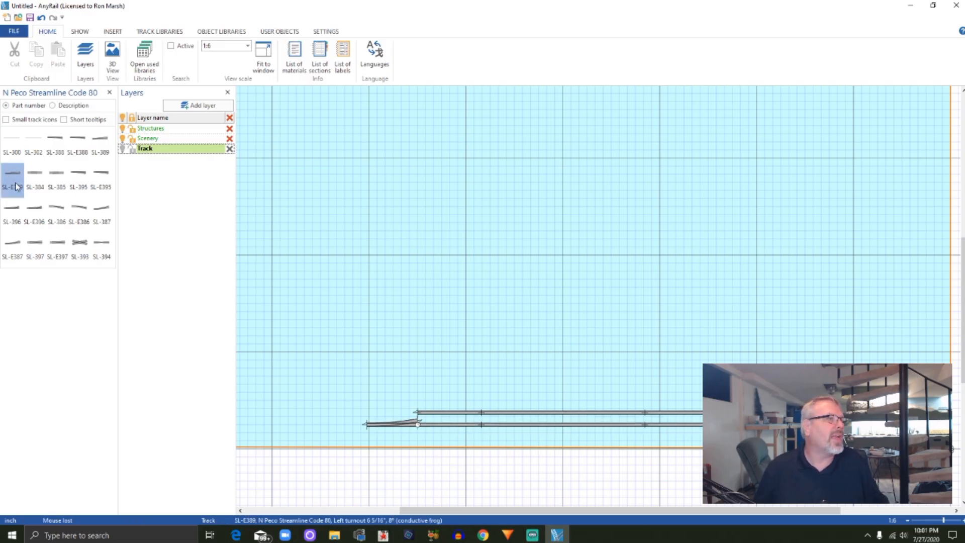
left_click(395, 423)
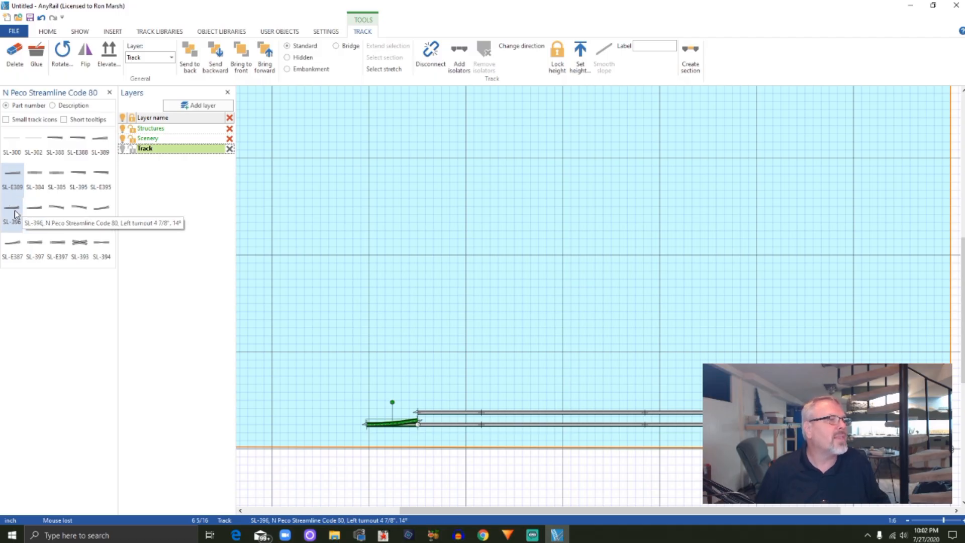
left_click(79, 139)
left_click(482, 227)
left_click_drag(488, 230, 770, 429)
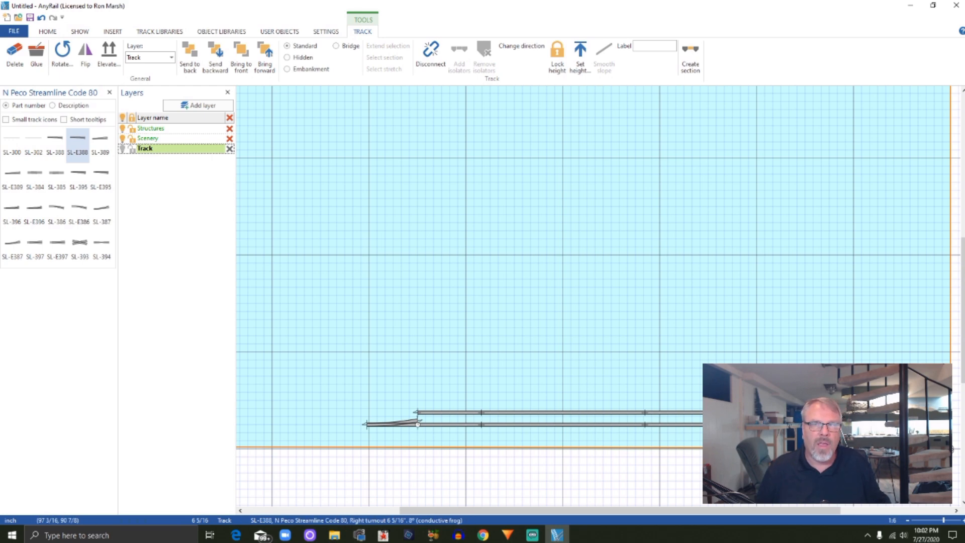
scroll(788, 360, "down", 3)
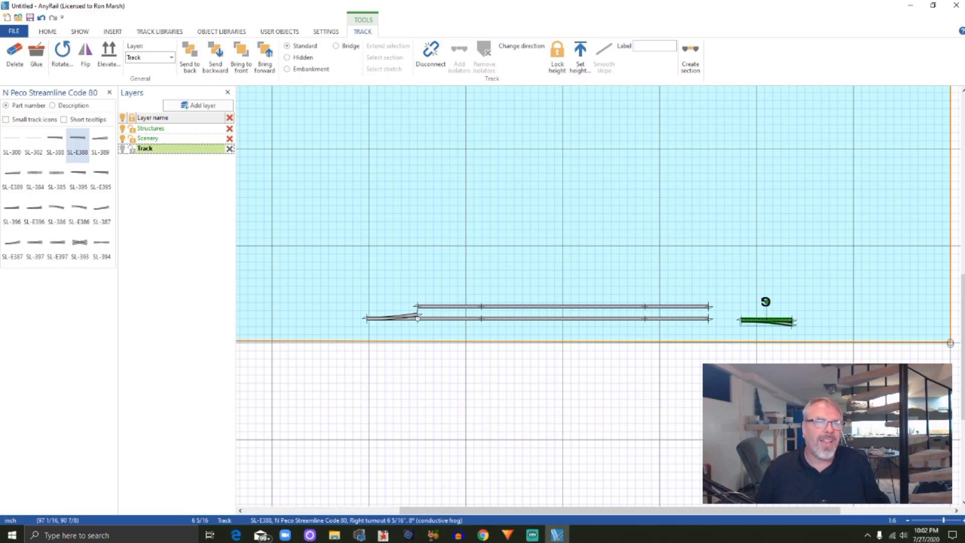
- Rotate the SL-E388 right turnout by an angle of -180 degrees (clockwise)
mouse_move(765, 301)
left_mouse_down()
mouse_move(746, 323)
mouse_move(761, 345)
mouse_move(741, 322)
mouse_move(793, 325)
mouse_move(778, 306)
mouse_move(748, 308)
mouse_move(765, 307)
left_mouse_up()
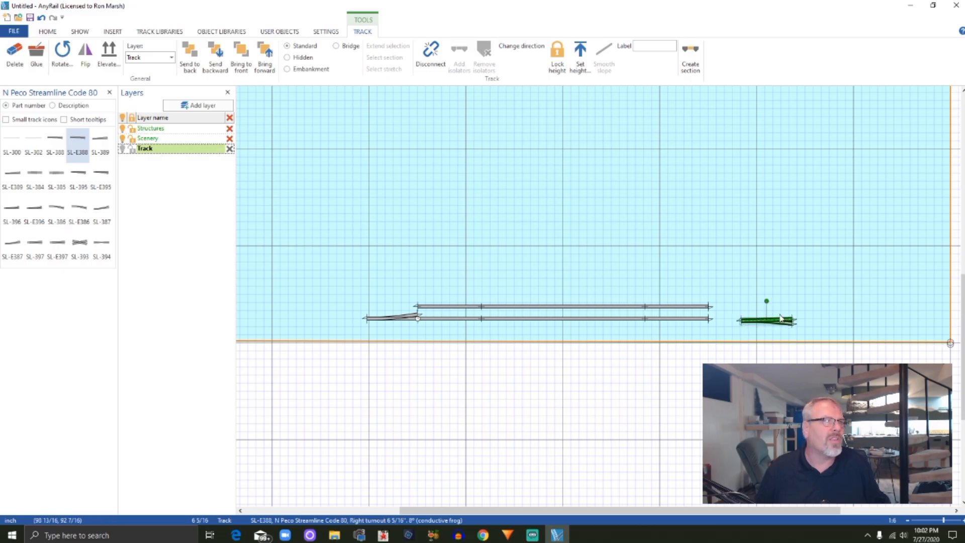
right_click(772, 321)
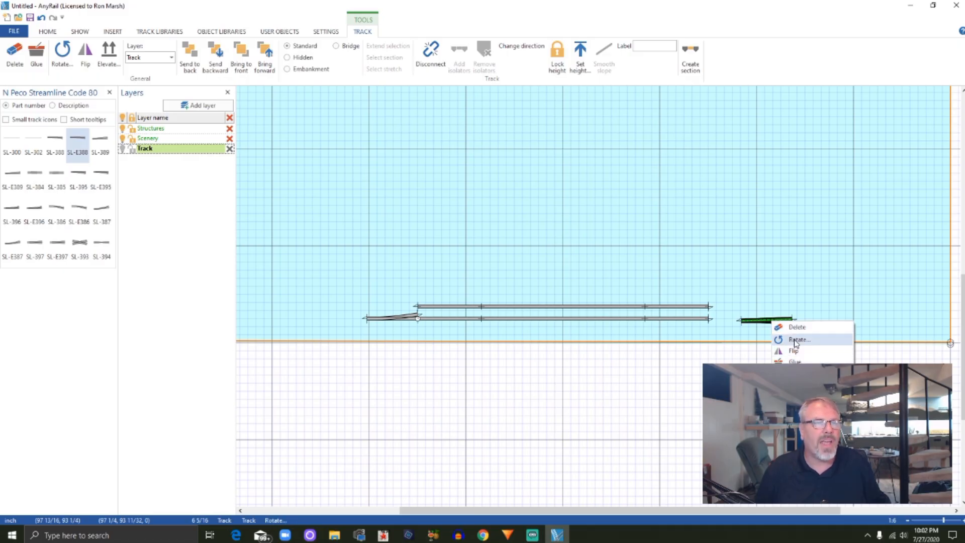
left_click(794, 339)
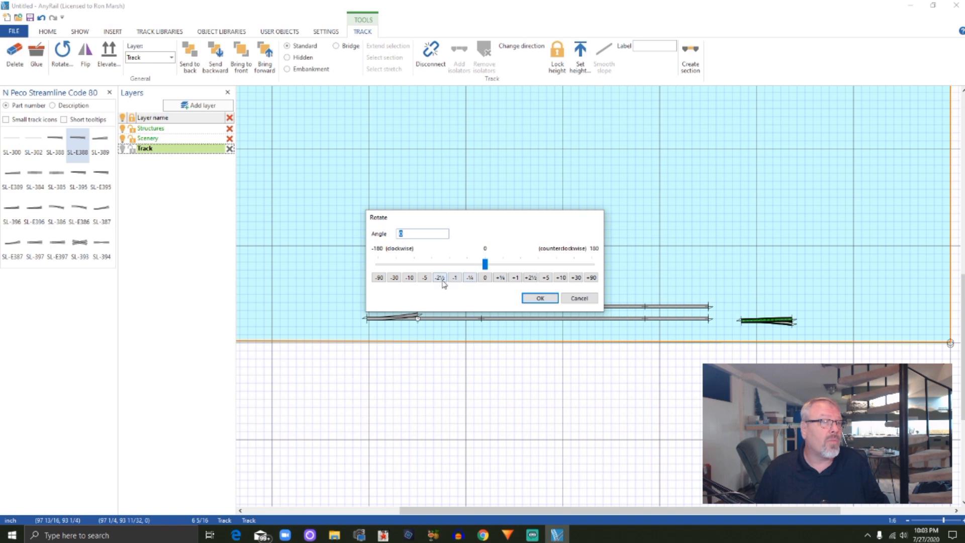
left_click(425, 278)
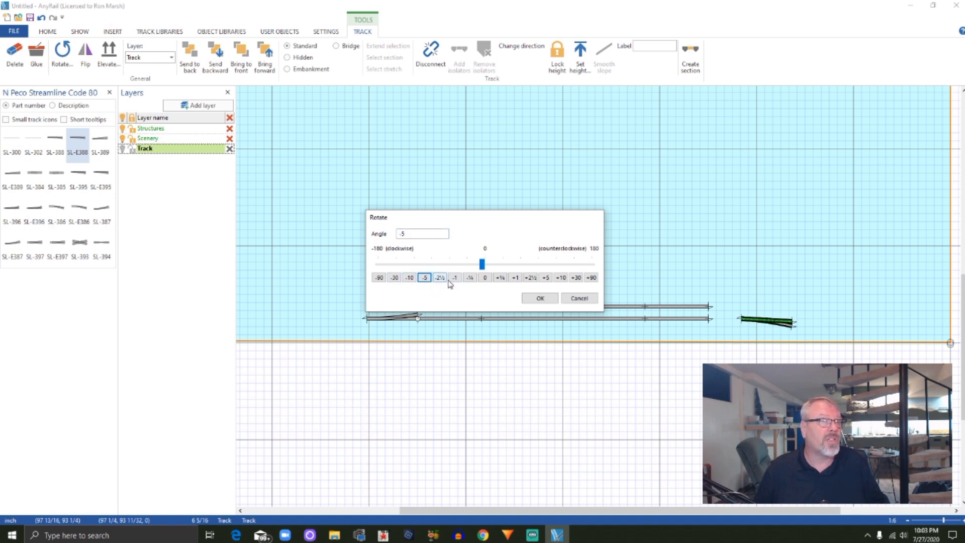
left_click(546, 278)
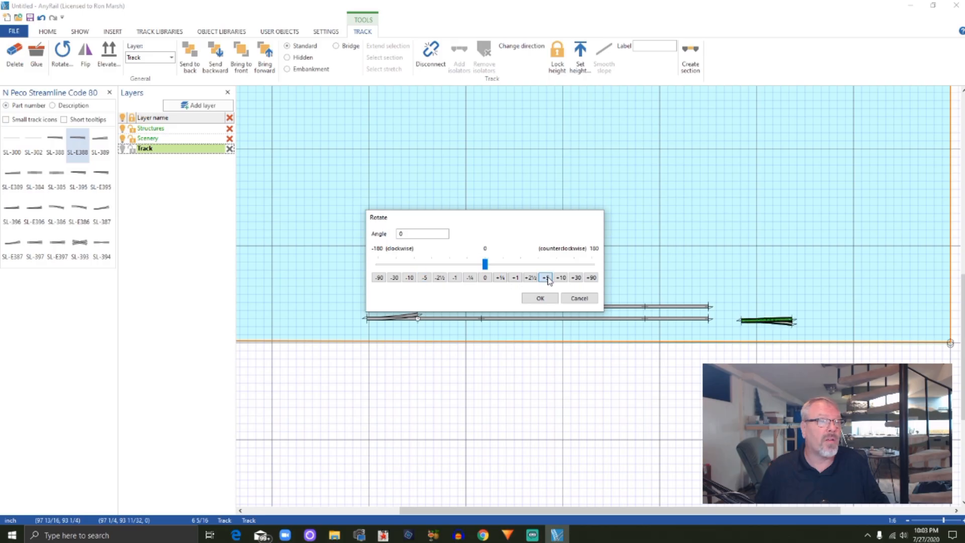
left_click(395, 278)
left_click(576, 277)
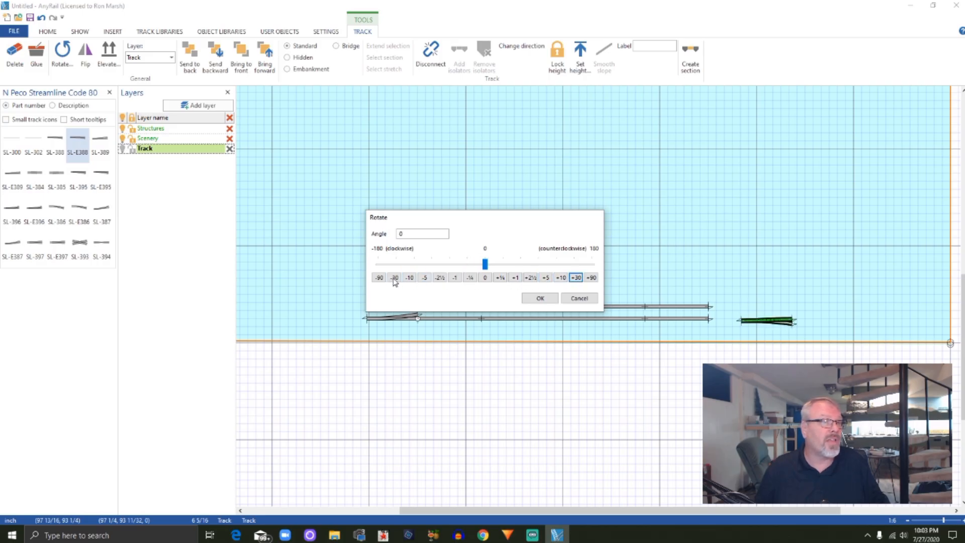
left_click(379, 278)
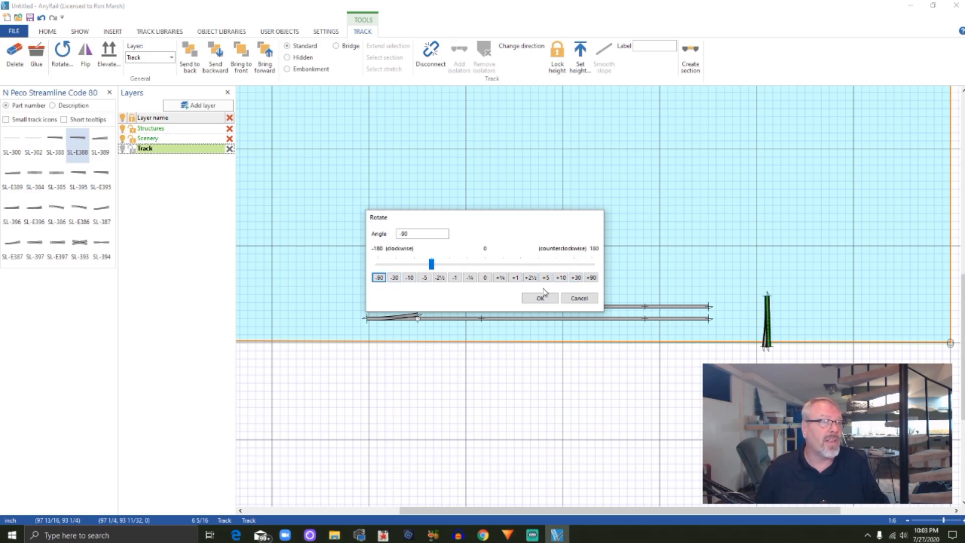
left_click(379, 279)
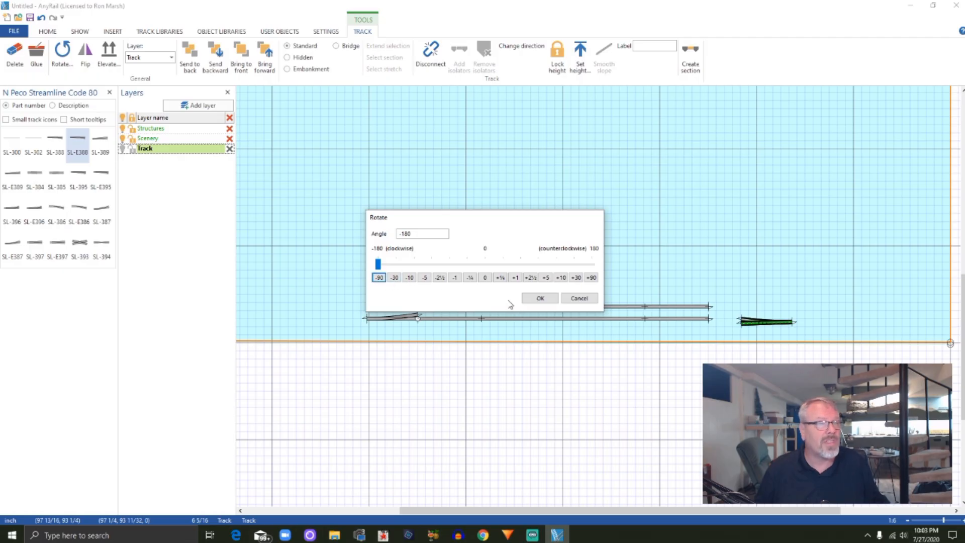
left_click(537, 298)
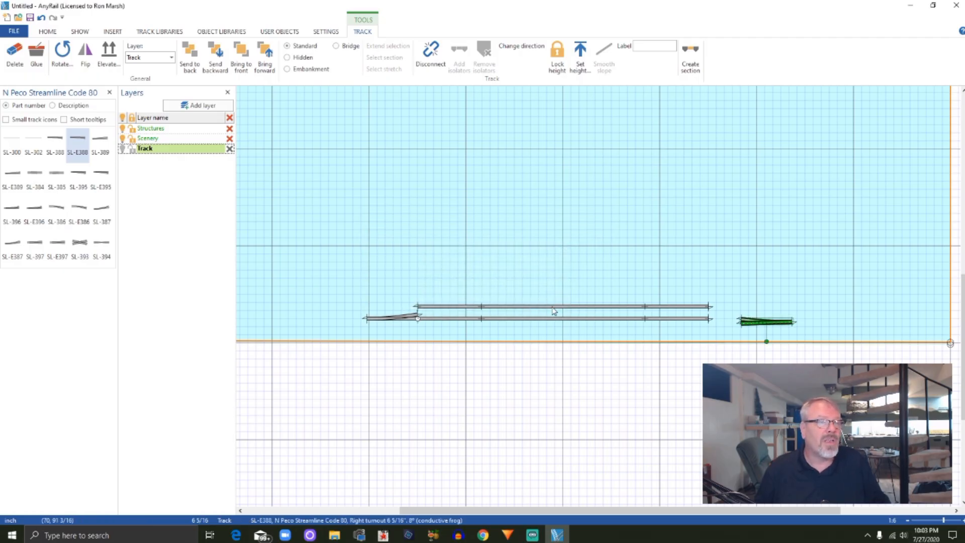
- Flip the turnout beyond the right end of the lower flex track and flip it back again
right_click(763, 325)
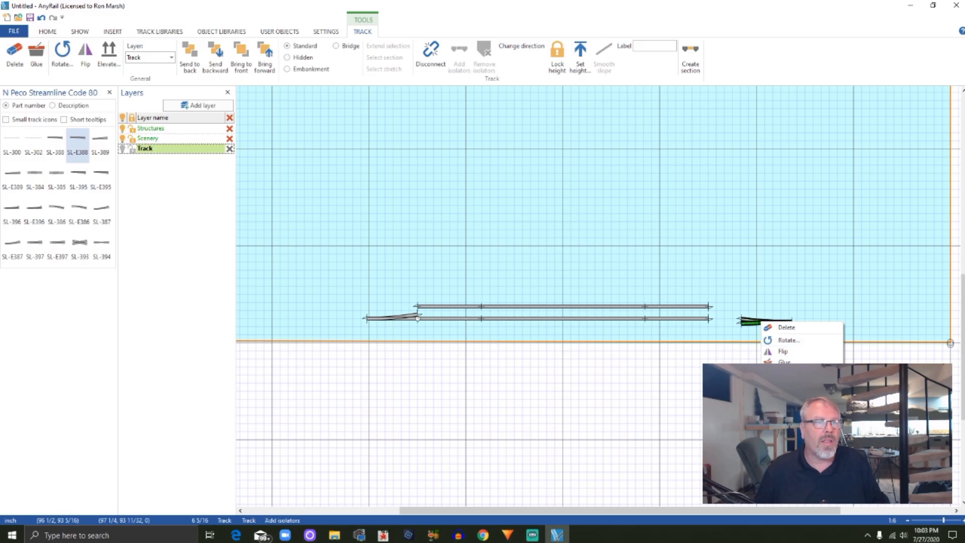
left_click(783, 352)
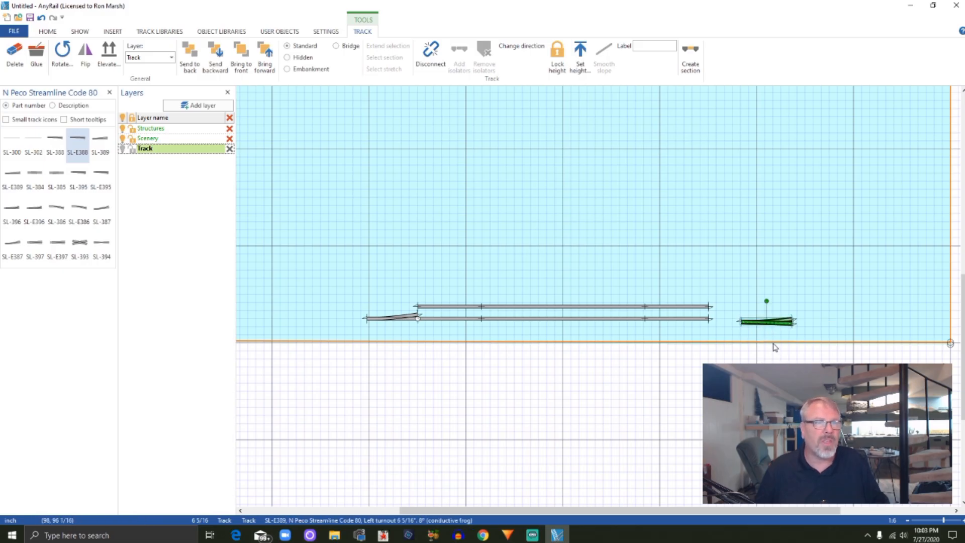
right_click(768, 324)
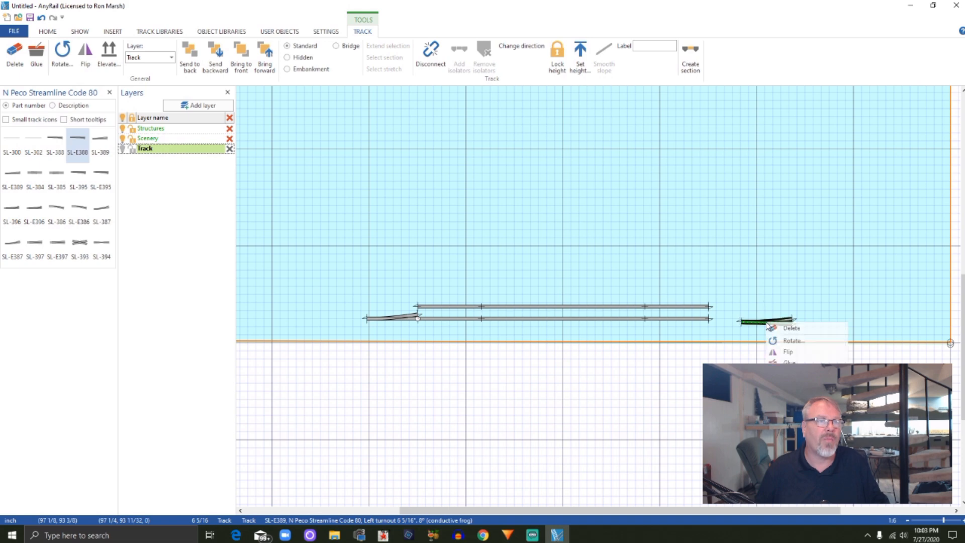
left_click(788, 352)
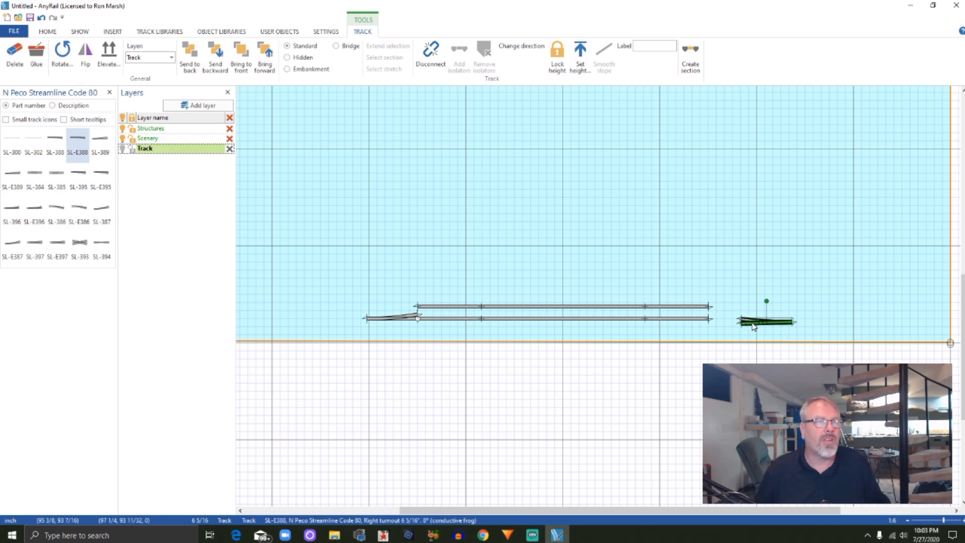
- Connect the SL-E388 turnout's straight leg to the right end of the lower flex track
left_click_drag(760, 322, 731, 318)
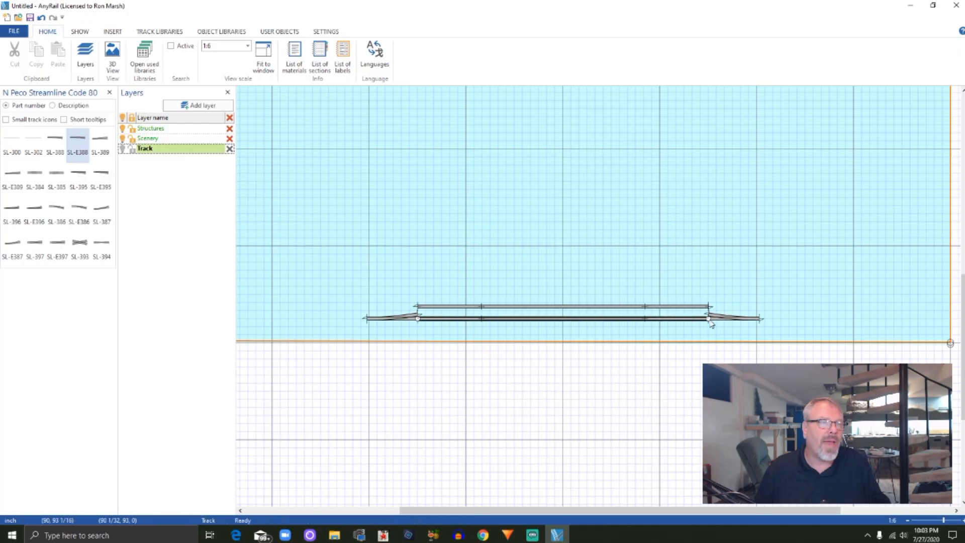
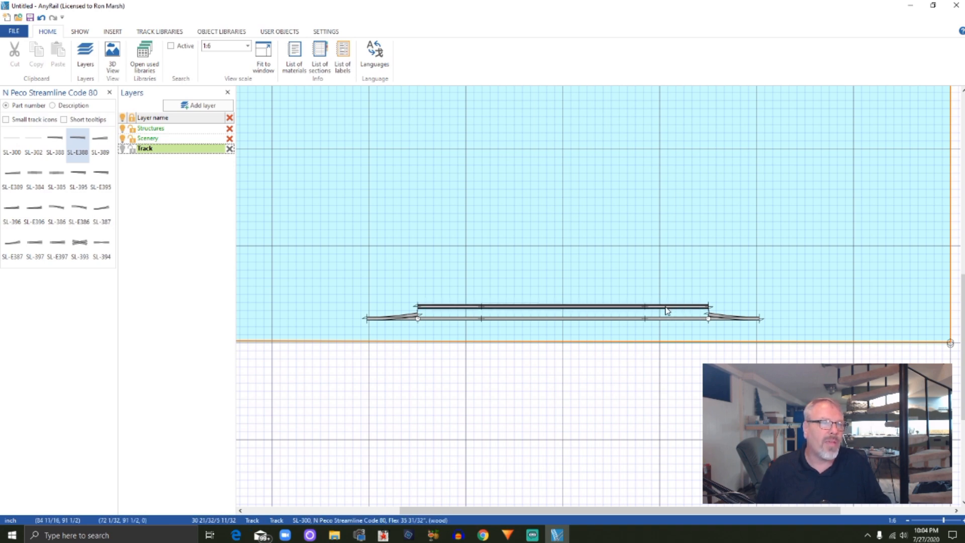
- Cut the upper flex track about 6 inches from its right end
right_click(666, 310)
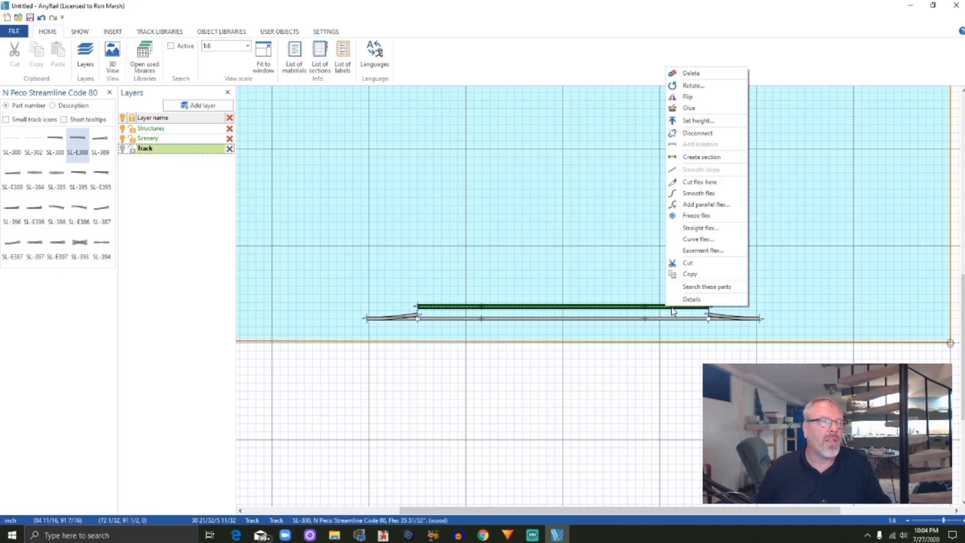
left_click(647, 292)
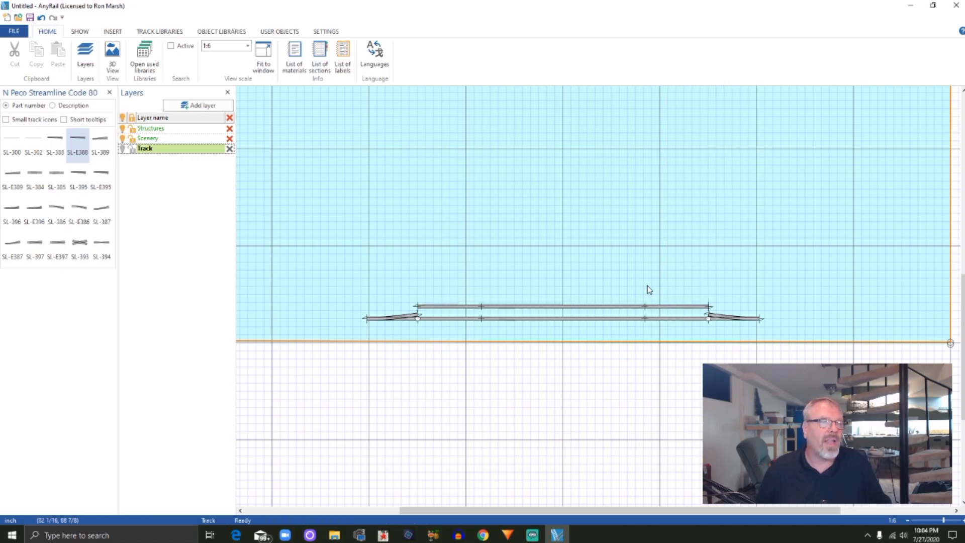
right_click(661, 310)
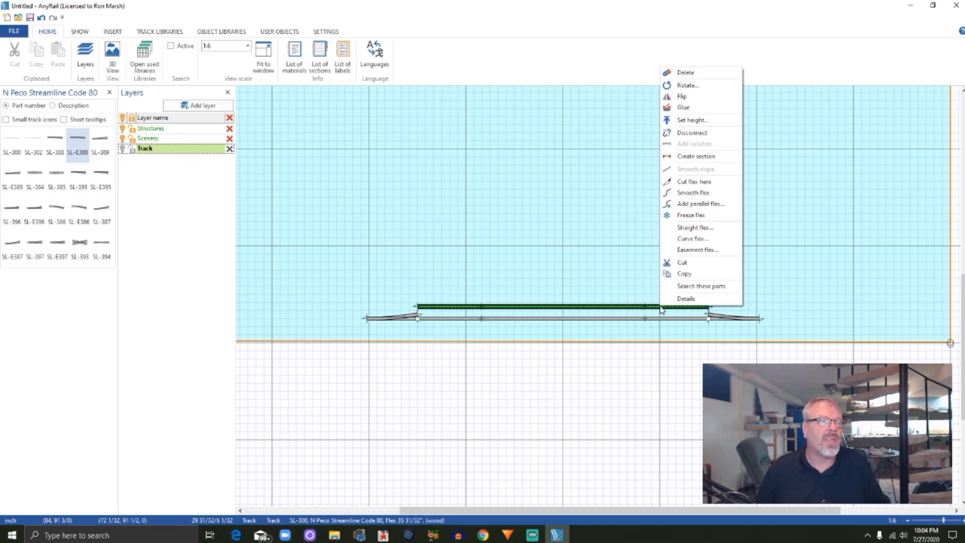
left_click(694, 182)
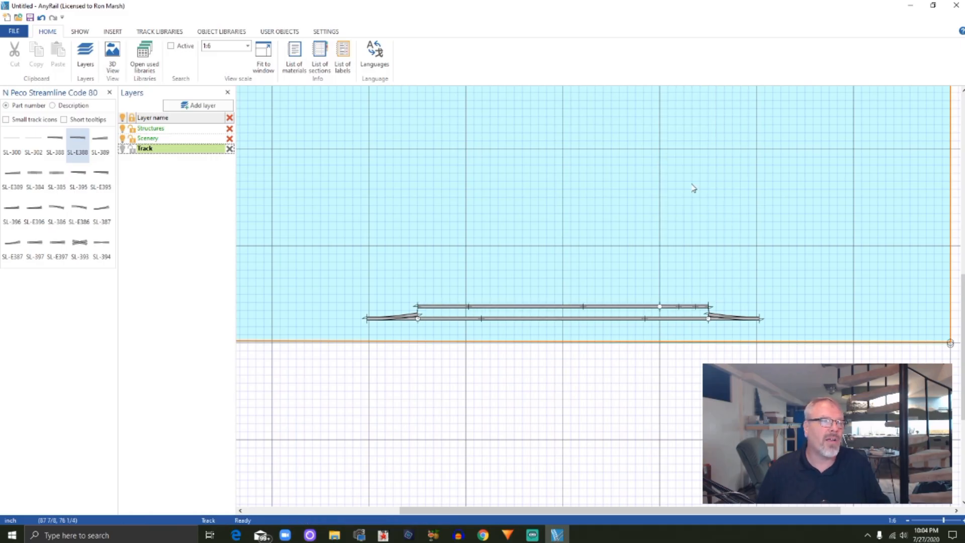
- Disconnect the short right piece of the upper flex track at the cut and pull it slightly away from the joint
right_click(661, 310)
left_click(689, 349)
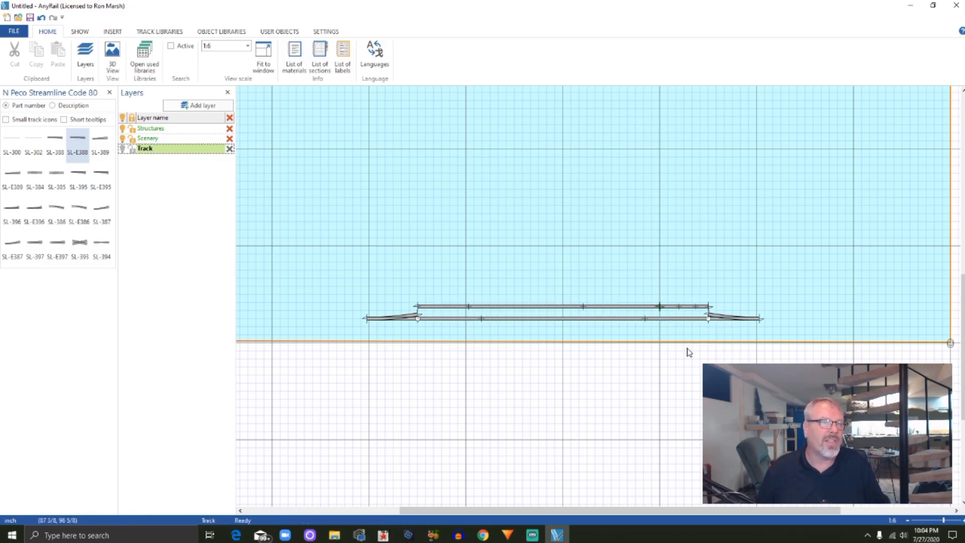
mouse_move(666, 304)
left_mouse_down()
mouse_move(701, 309)
mouse_move(694, 300)
mouse_move(679, 308)
left_mouse_up()
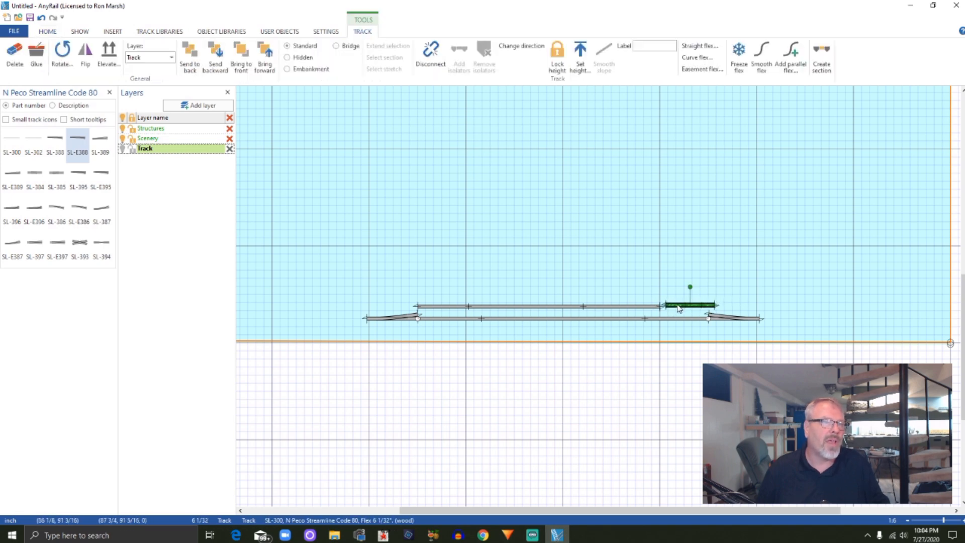
left_click(687, 324)
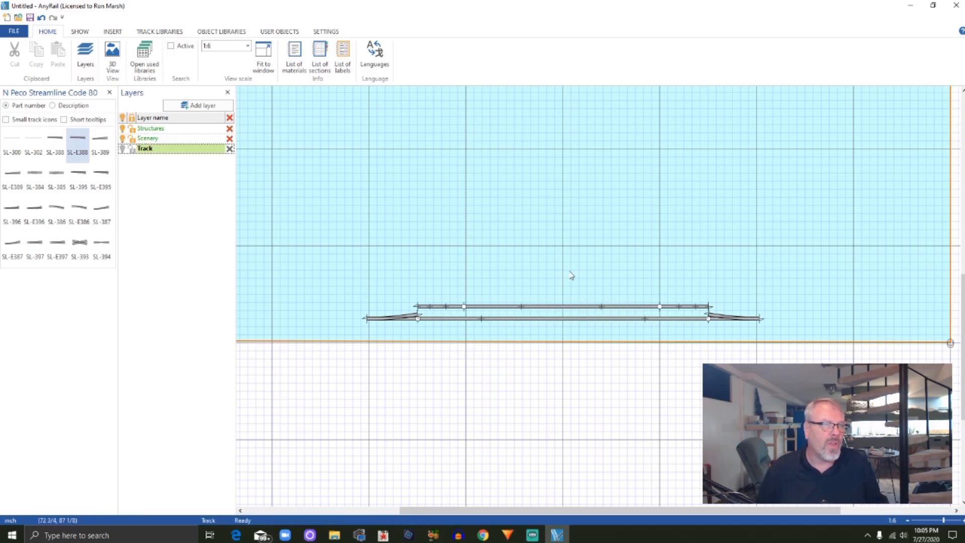
- Glue the middle section of the upper flex track and unglue it again
left_click(569, 309)
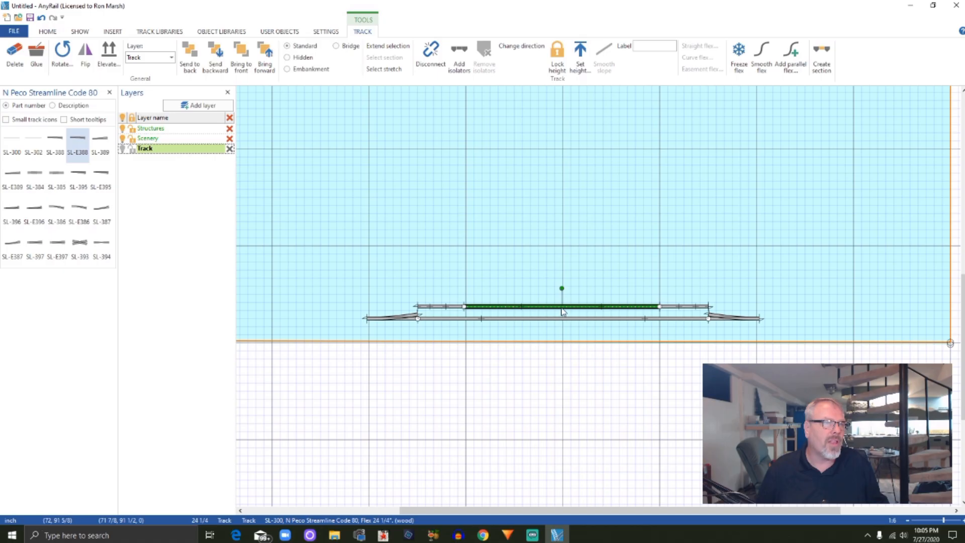
left_click(37, 56)
left_click(514, 307)
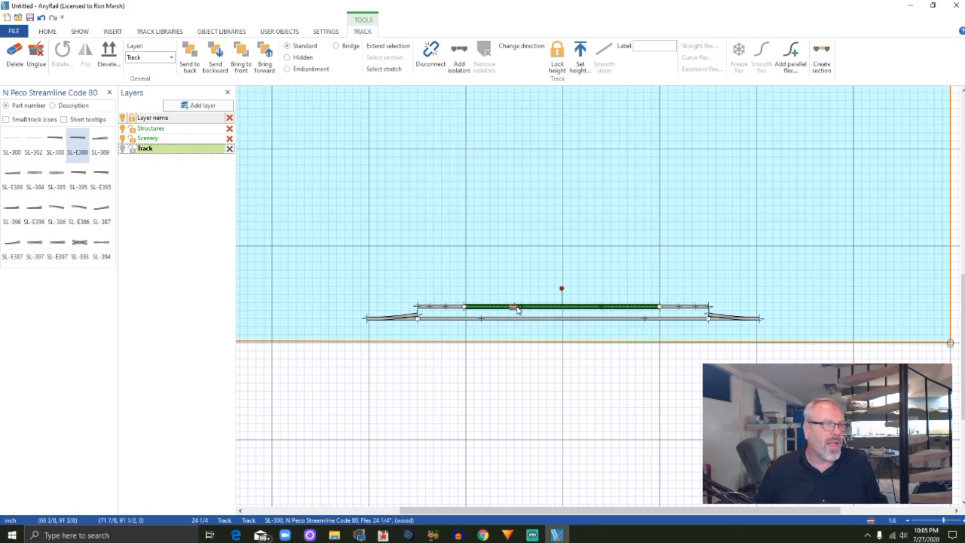
left_click(41, 56)
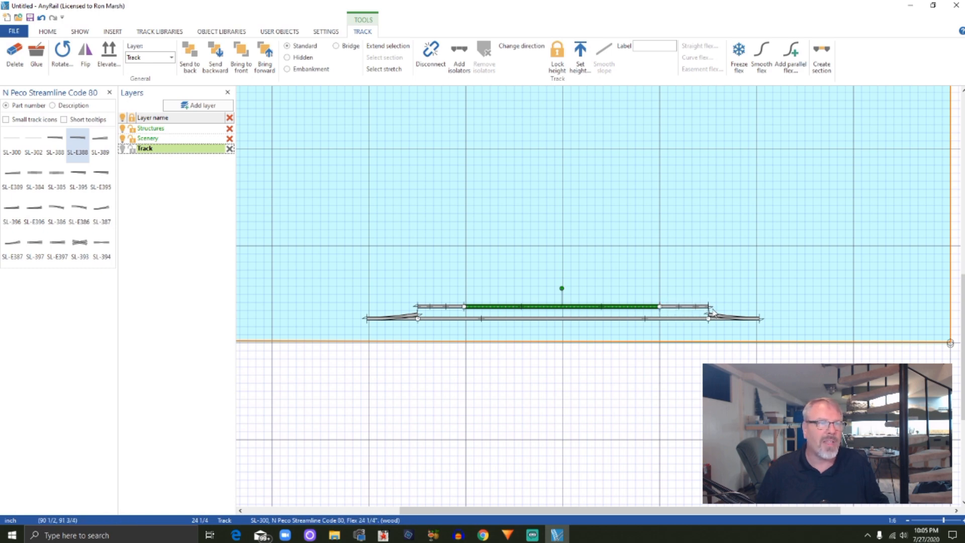
- Try bending the free end of the upper track's short right section slightly upward, and undo the bend
left_click_drag(711, 309, 688, 309)
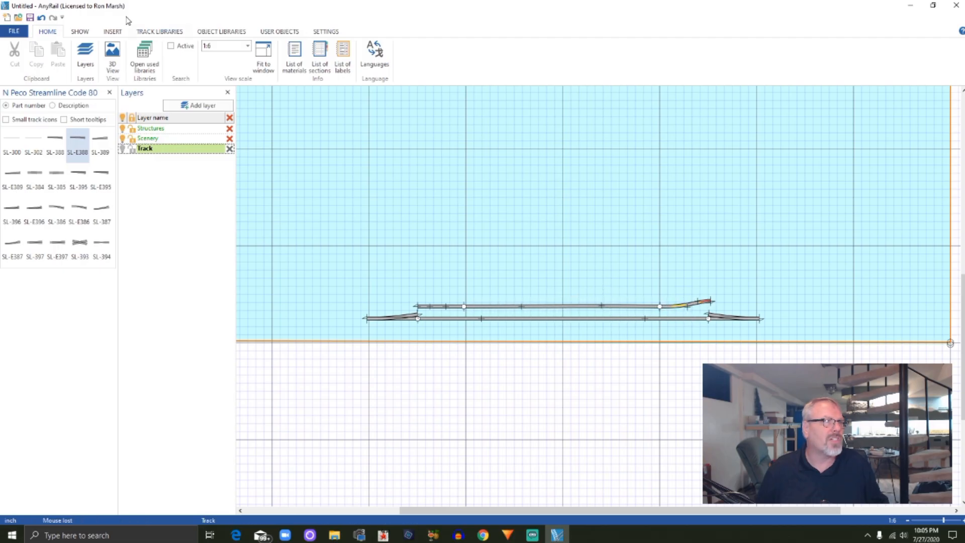
left_click(41, 18)
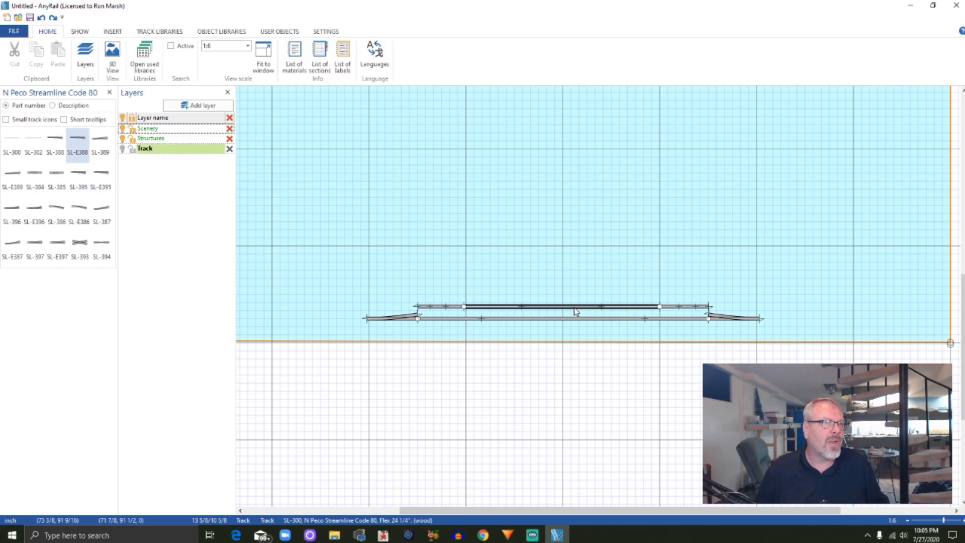
- Glue the middle section of the upper flex track and bend the short right section to join the right turnout's diverging leg
left_click(550, 306)
left_click(36, 55)
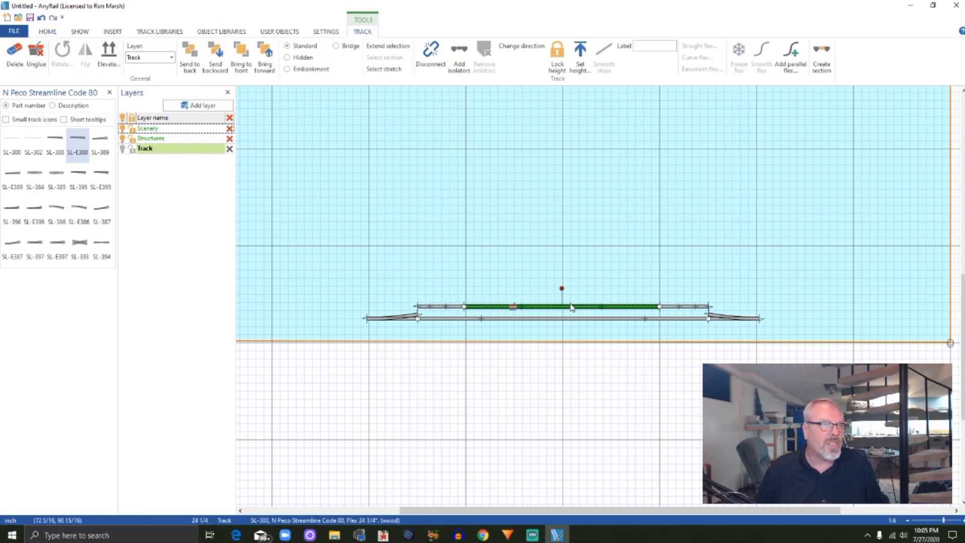
left_click_drag(711, 308, 691, 304)
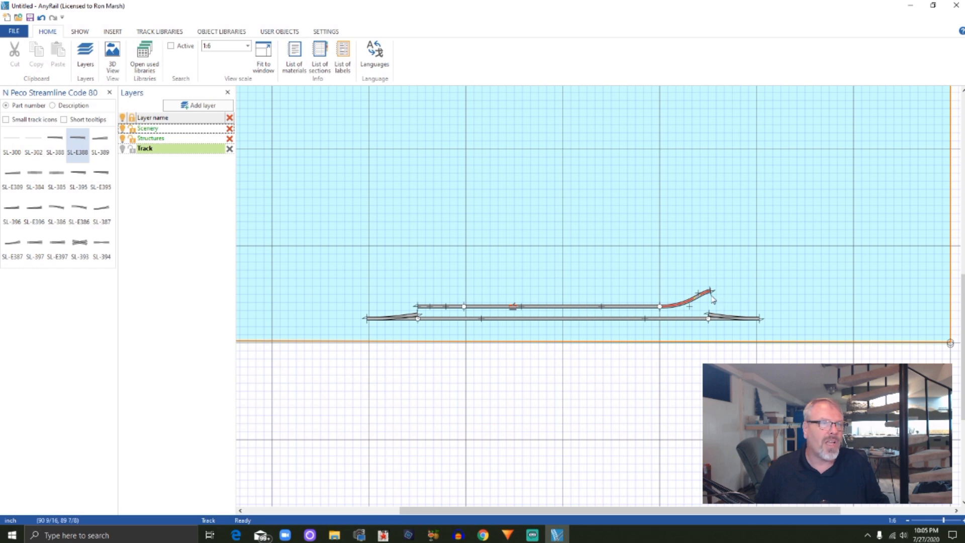
mouse_move(690, 306)
left_mouse_down()
mouse_move(681, 308)
mouse_move(695, 296)
left_mouse_up()
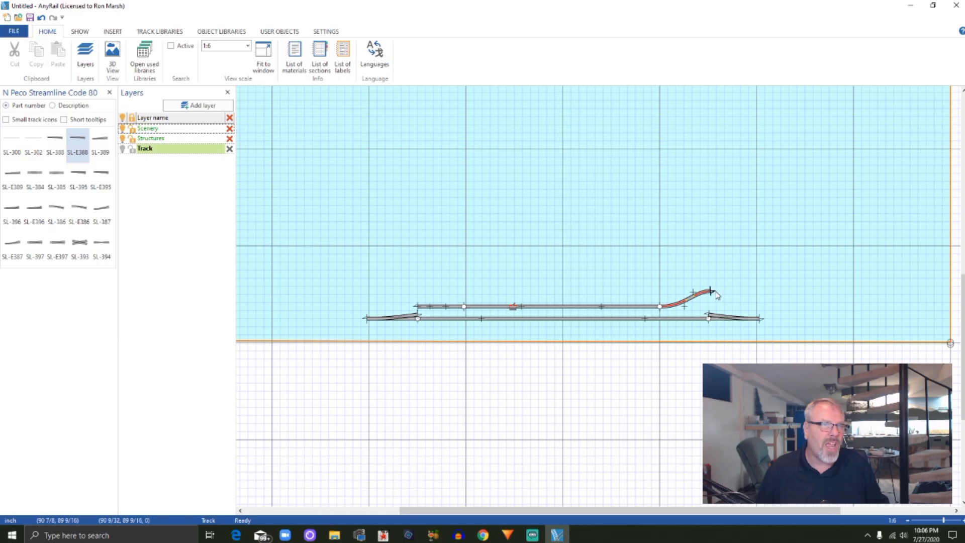
left_click_drag(712, 291, 708, 315)
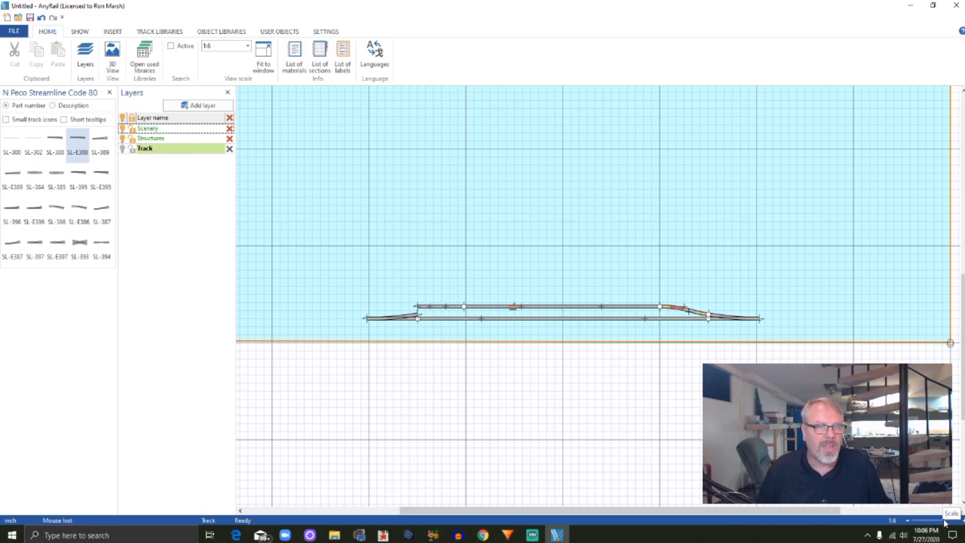
- Try easing the curve into the right turnout by shifting the short flex section's bend points, and undo the reshaping
left_click_drag(944, 521, 947, 520)
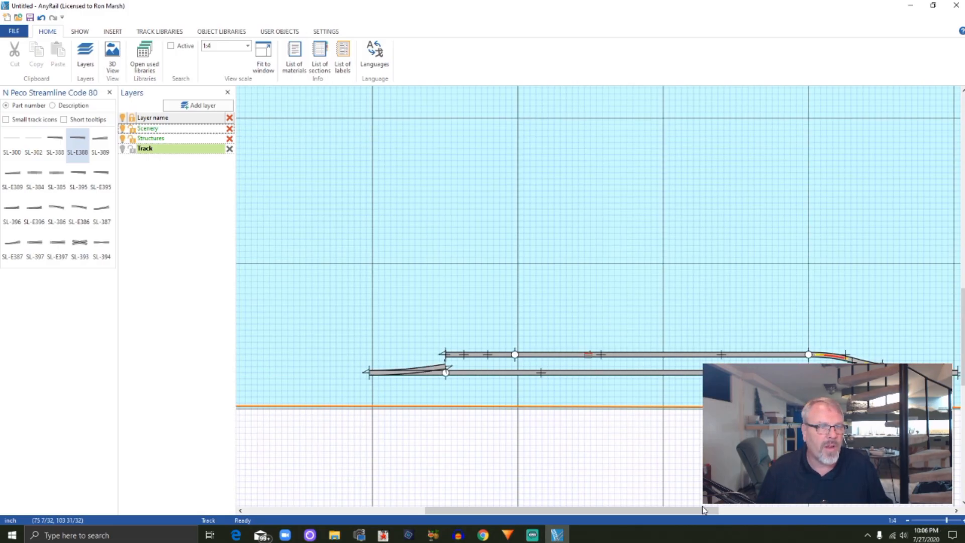
left_click_drag(694, 510, 738, 511)
scroll(734, 452, "down", 3)
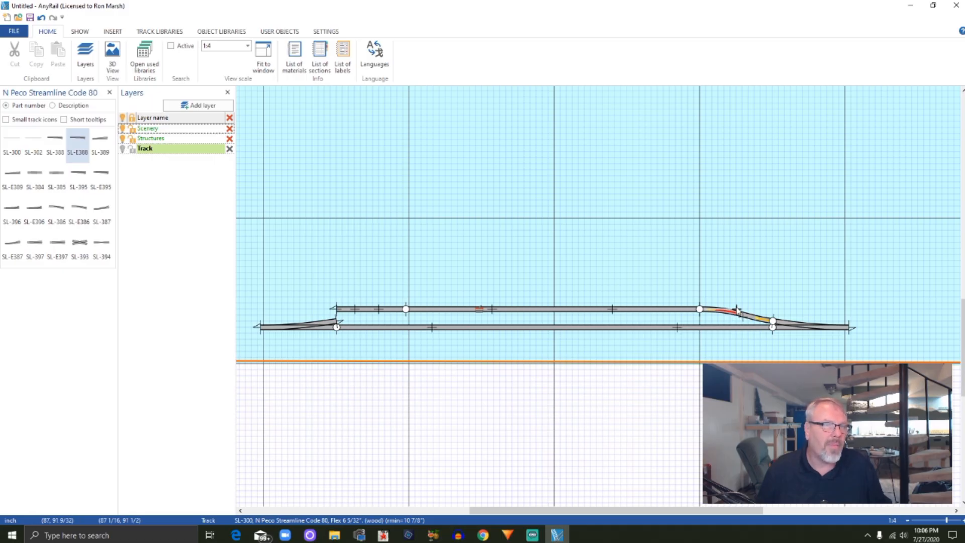
left_click_drag(737, 311, 754, 322)
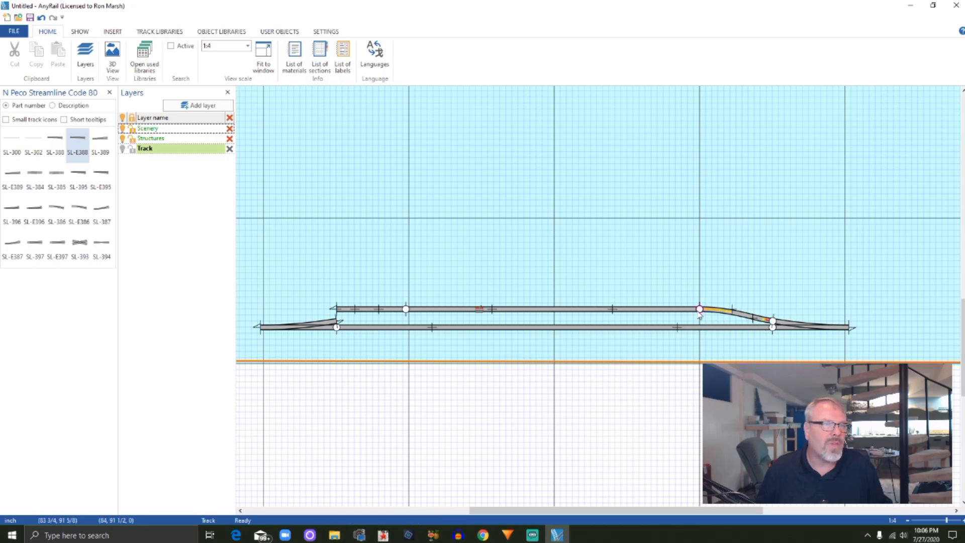
left_click(43, 18)
left_click(42, 18)
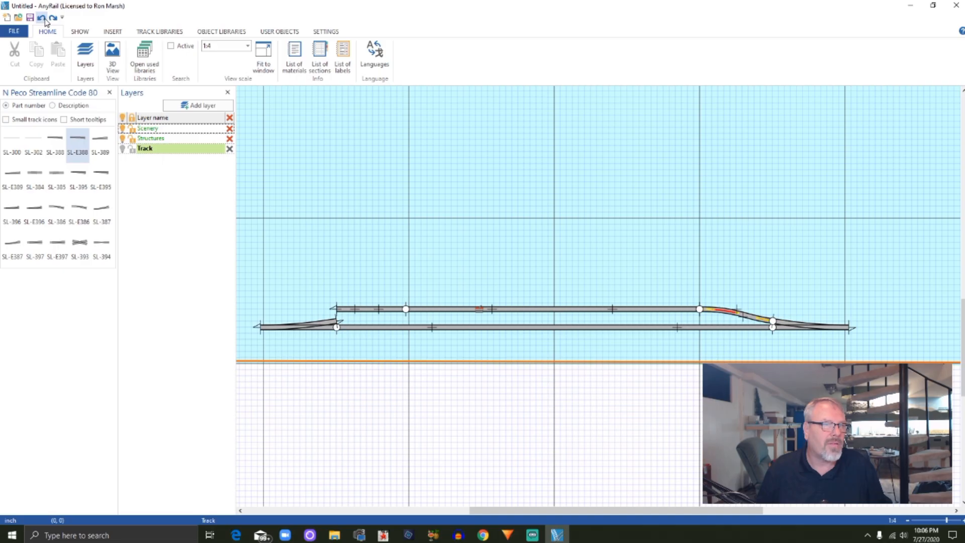
- Undo the bending, gluing and cutting of the upper flex track until it is a single straight piece
left_click(44, 18)
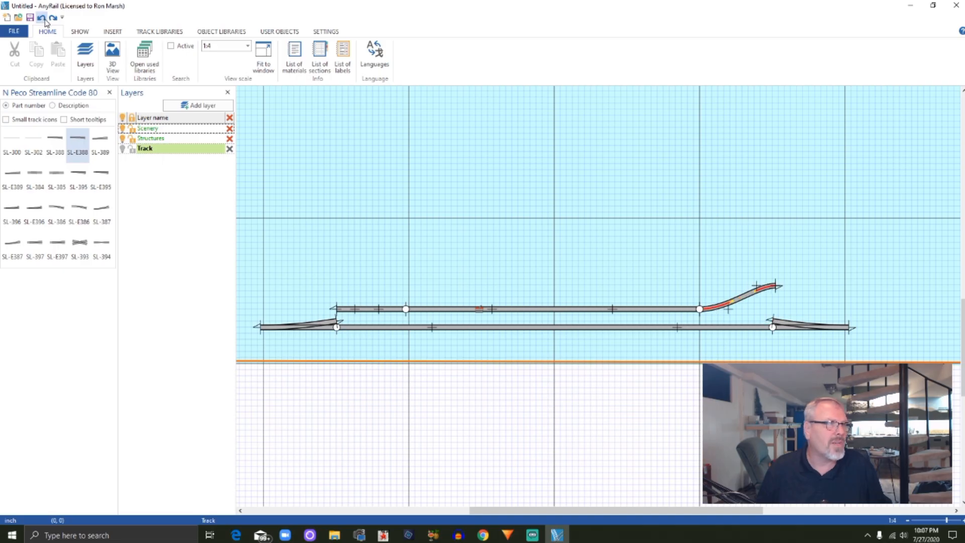
left_click(42, 19)
left_click(42, 19)
left_click(42, 19)
left_click(43, 18)
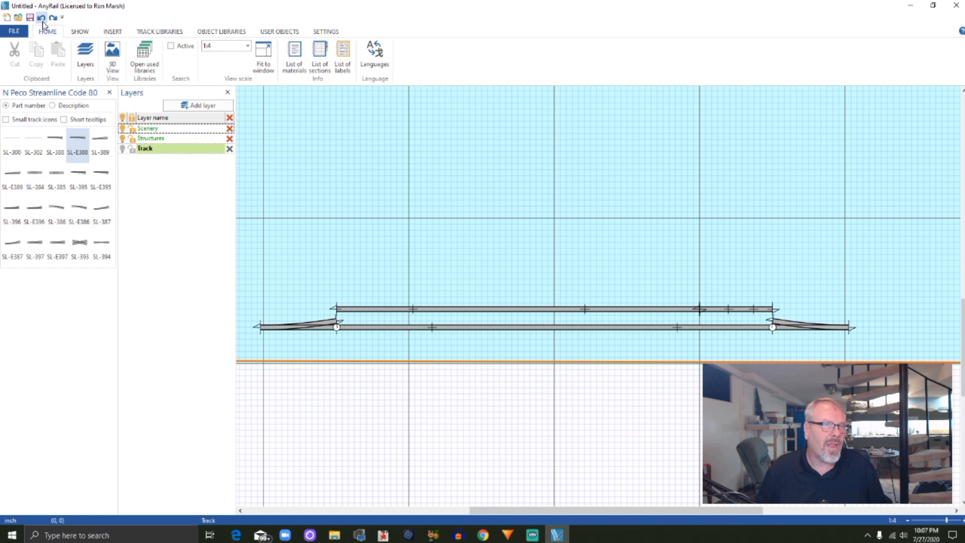
left_click(42, 19)
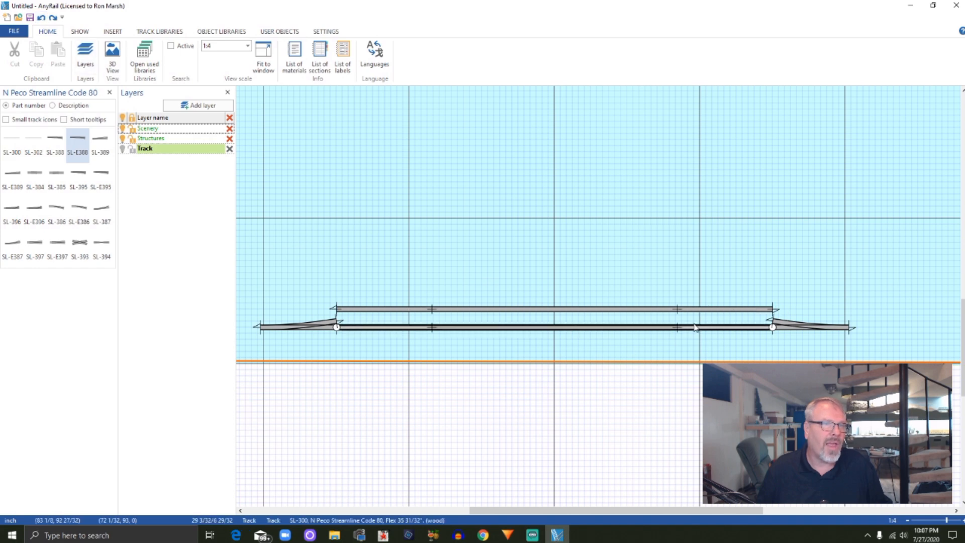
- Cut the upper flex track about 8 21/32 inches from its right end and bend the short section onto the right turnout's diverging leg
right_click(669, 312)
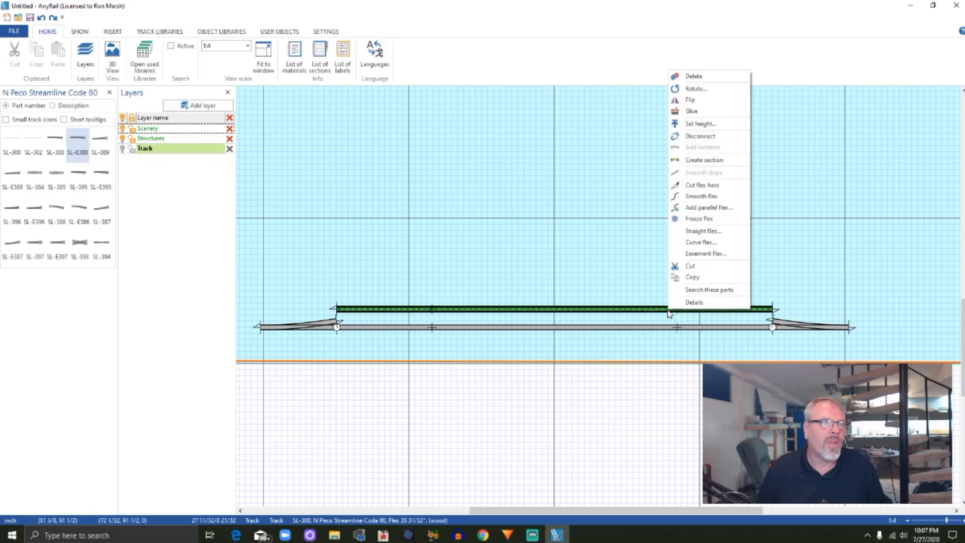
left_click(703, 186)
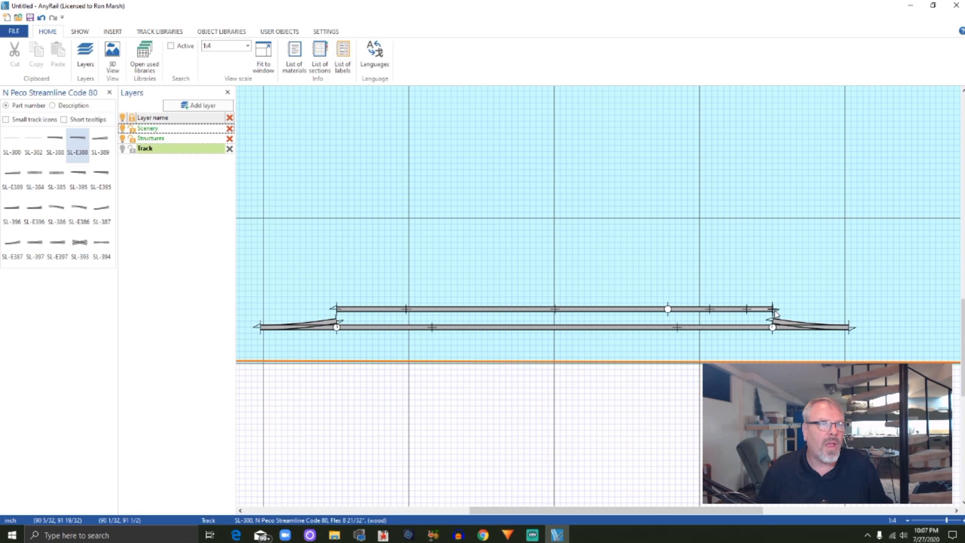
left_click_drag(774, 313, 773, 325)
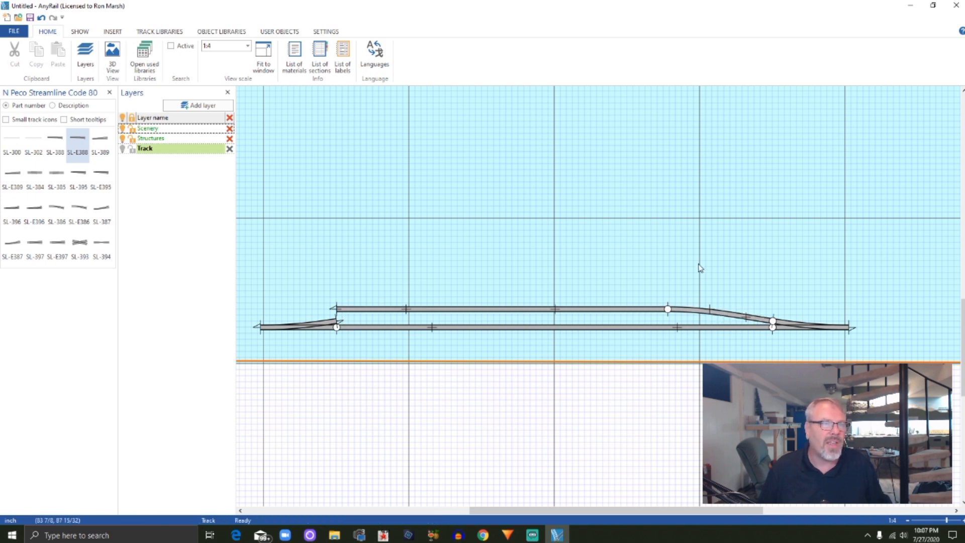
- Copy the curved section at the right turnout and paste the duplicate in the empty area above the siding
left_click(731, 317)
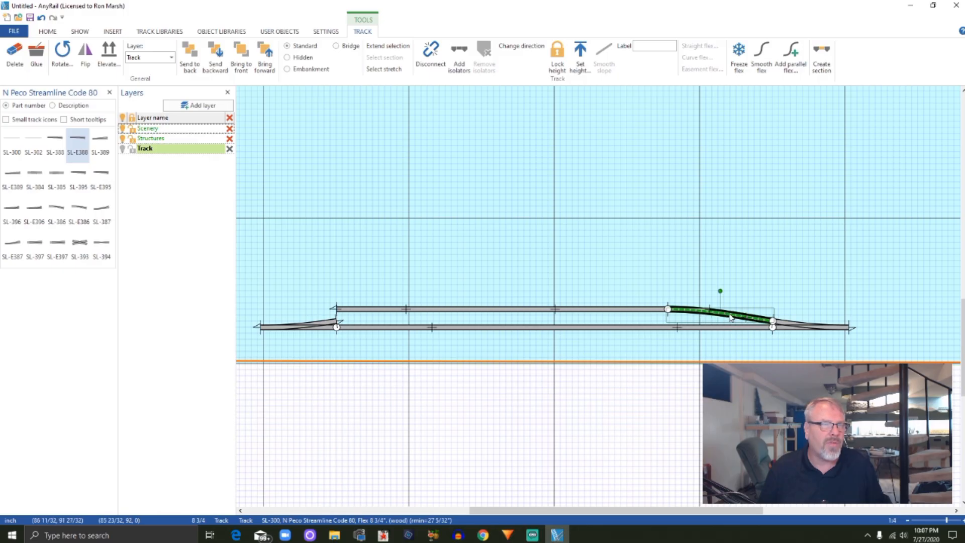
right_click(730, 314)
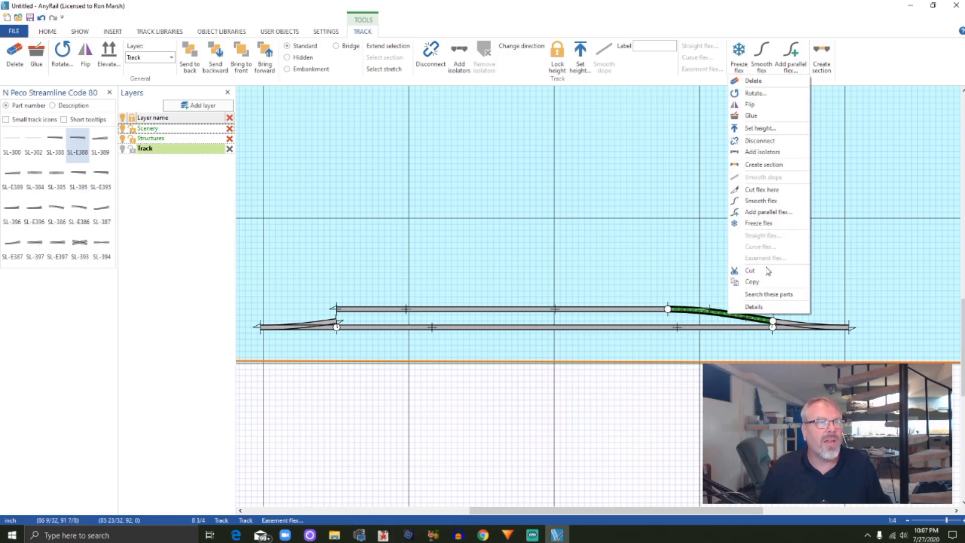
left_click(760, 282)
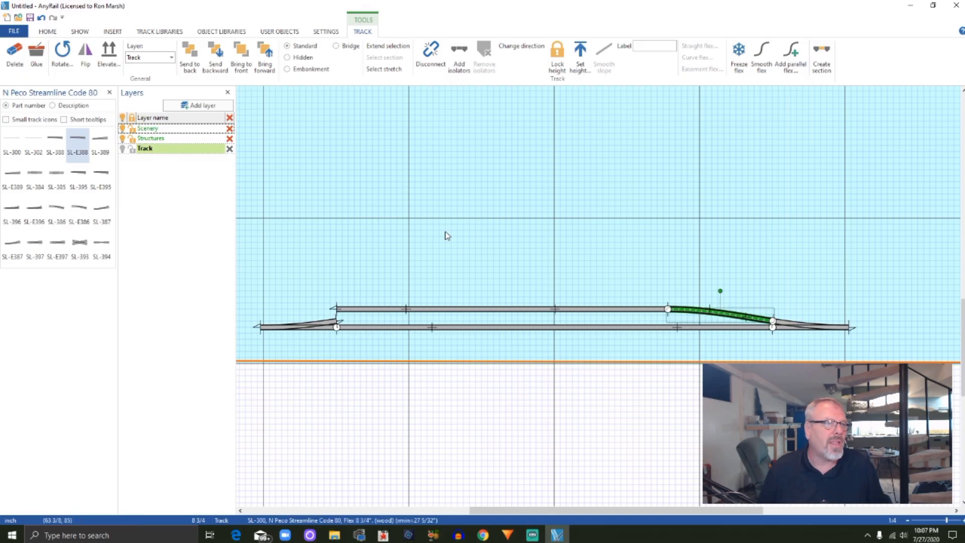
right_click(421, 251)
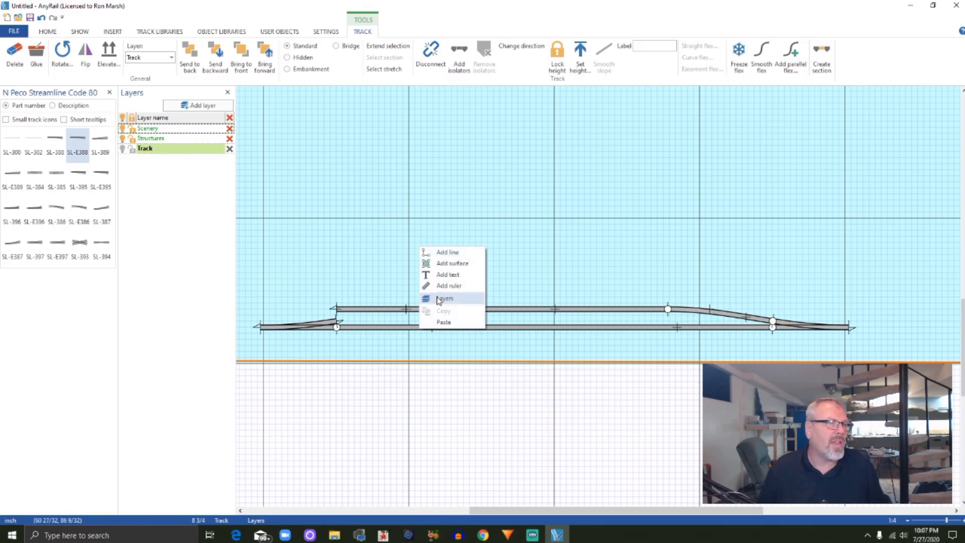
left_click(443, 323)
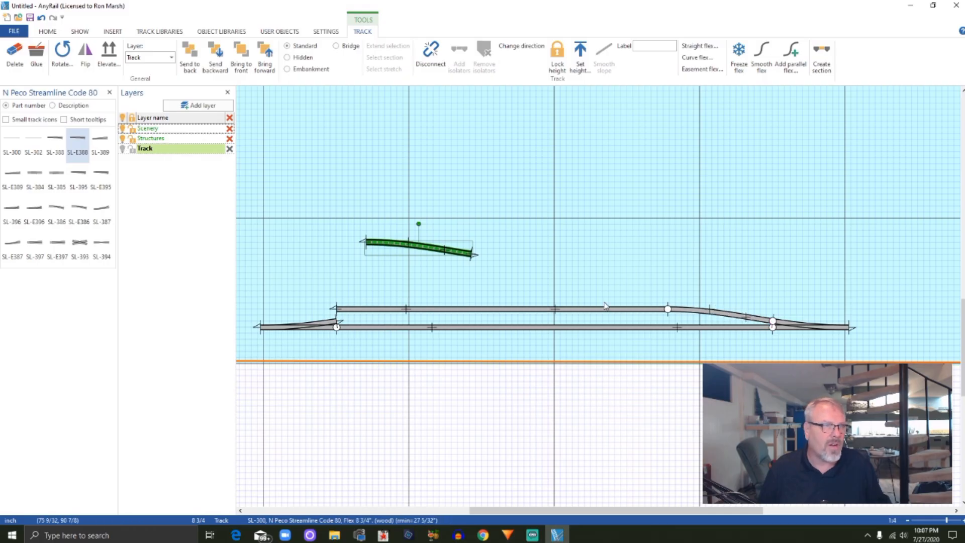
- Flip the pasted curved section and attach it to the left turnout's diverging leg
right_click(429, 250)
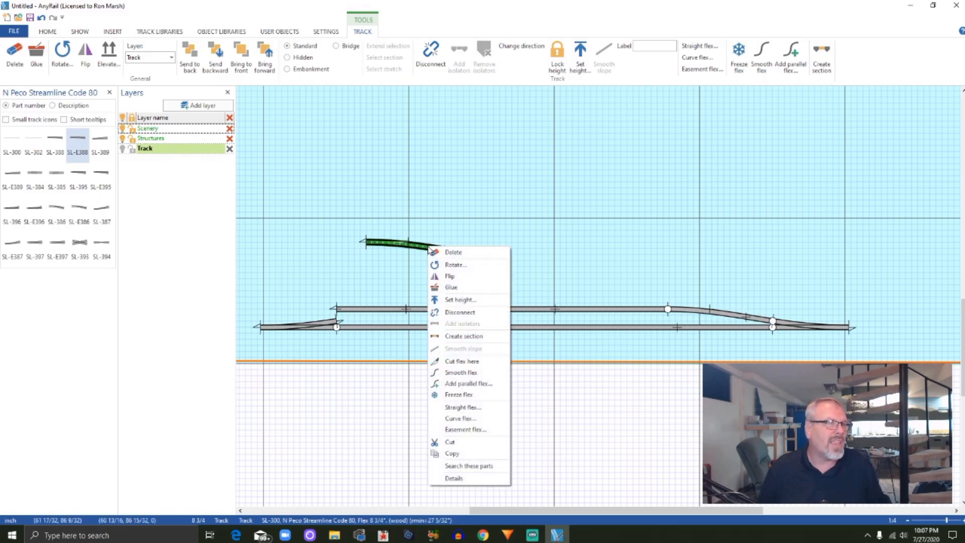
left_click(454, 277)
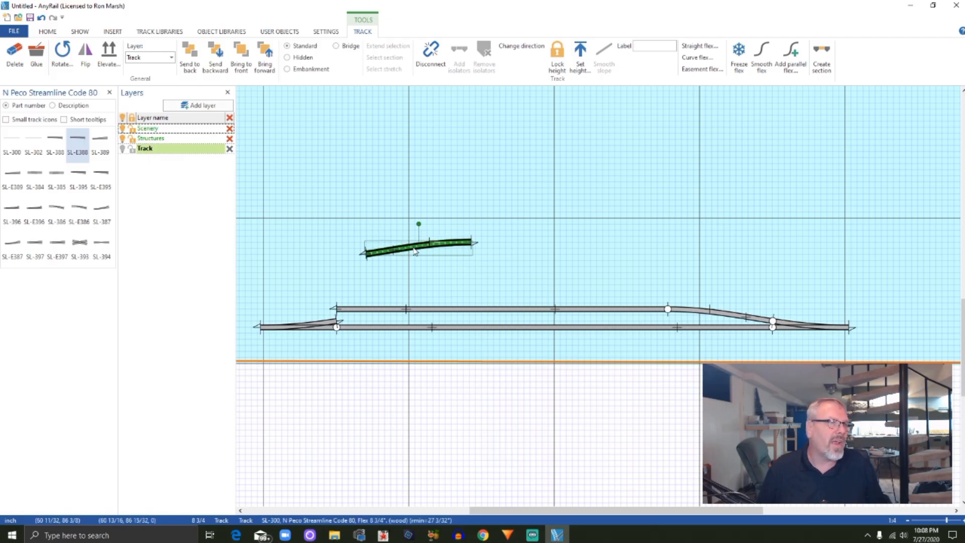
left_click_drag(412, 249, 388, 314)
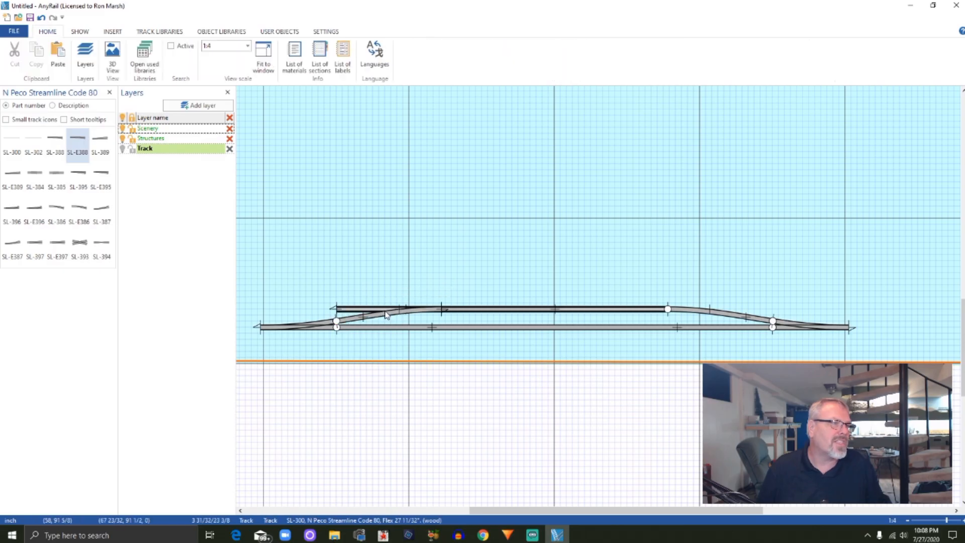
- Cut the upper straight flex track just right of the left curve's free end and disconnect the new joint
right_click(460, 310)
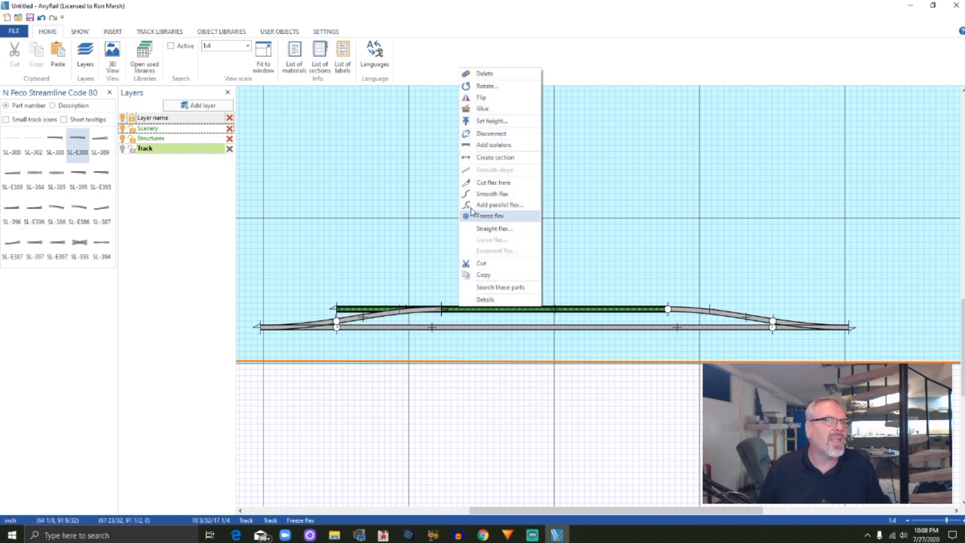
left_click(486, 183)
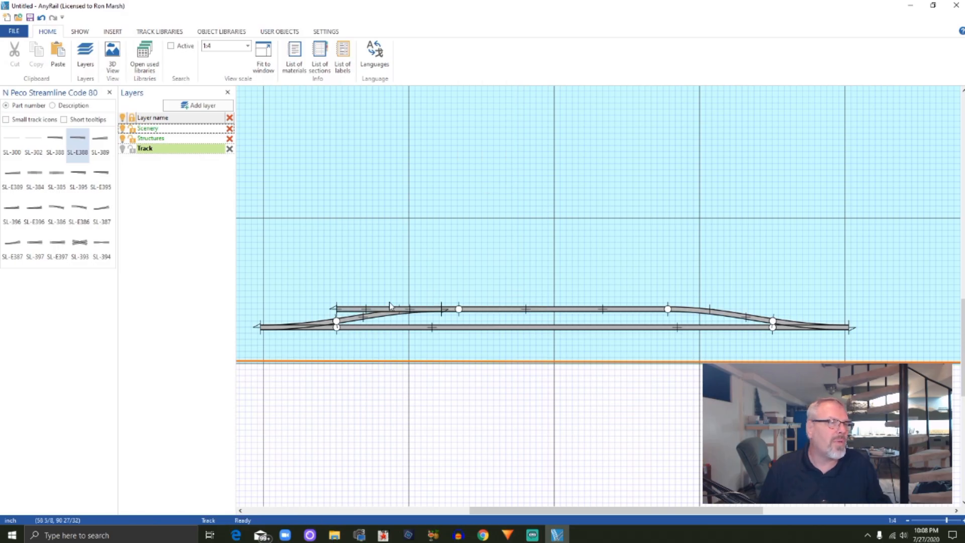
right_click(459, 310)
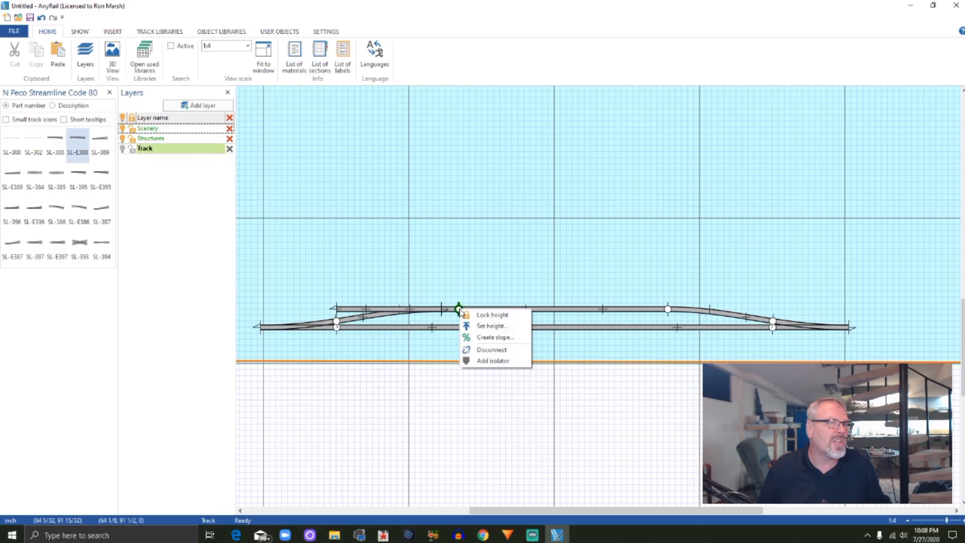
left_click(490, 351)
- Try moving the leftover left piece of the straight track upward, and undo the move
left_click(363, 309)
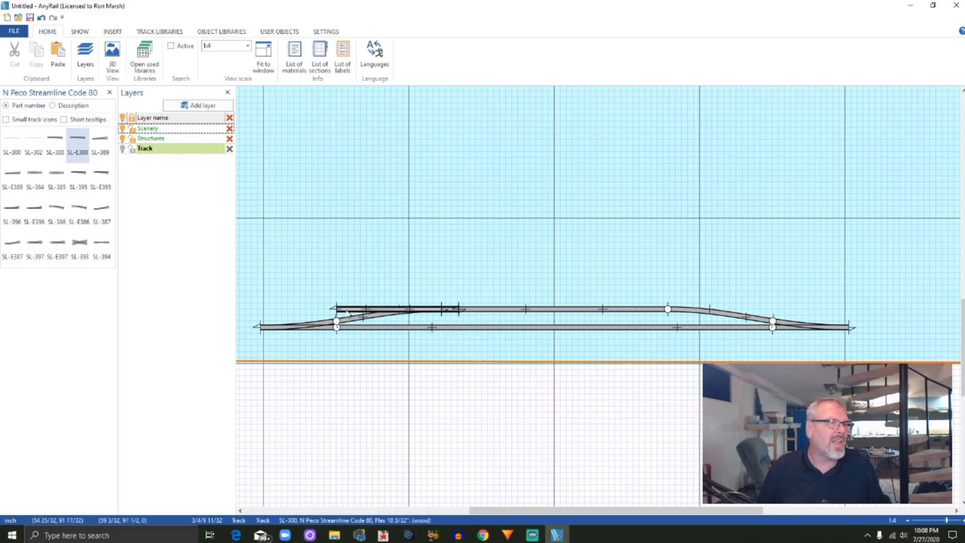
left_click(347, 312)
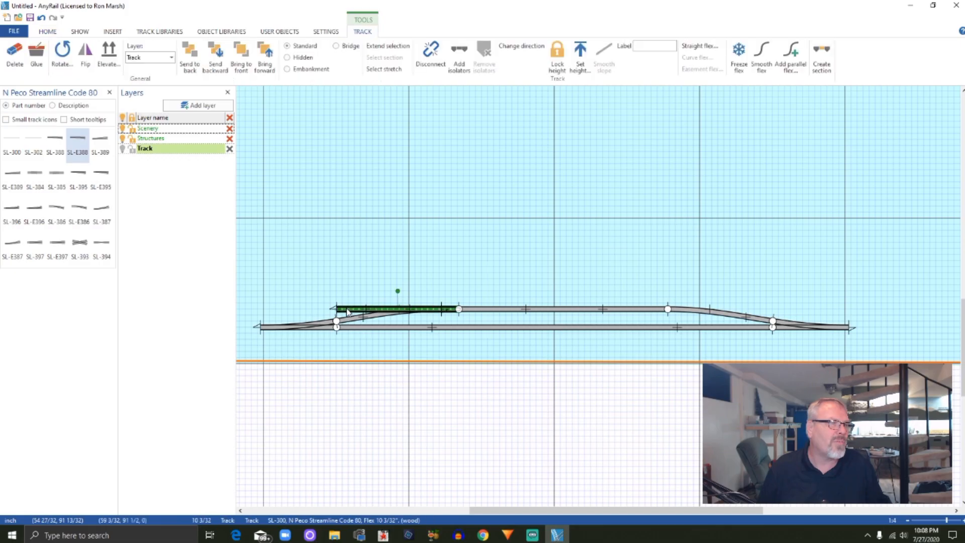
left_click_drag(347, 312, 348, 295)
left_click(41, 17)
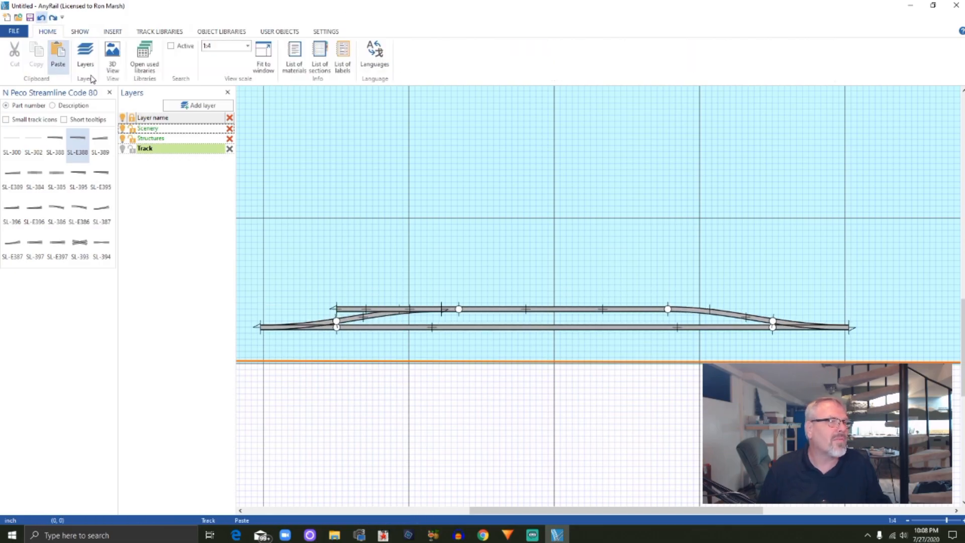
- Detach the leftover left piece and set it aside above the siding, and extend the remaining straight to join the left curve's free end
right_click(458, 309)
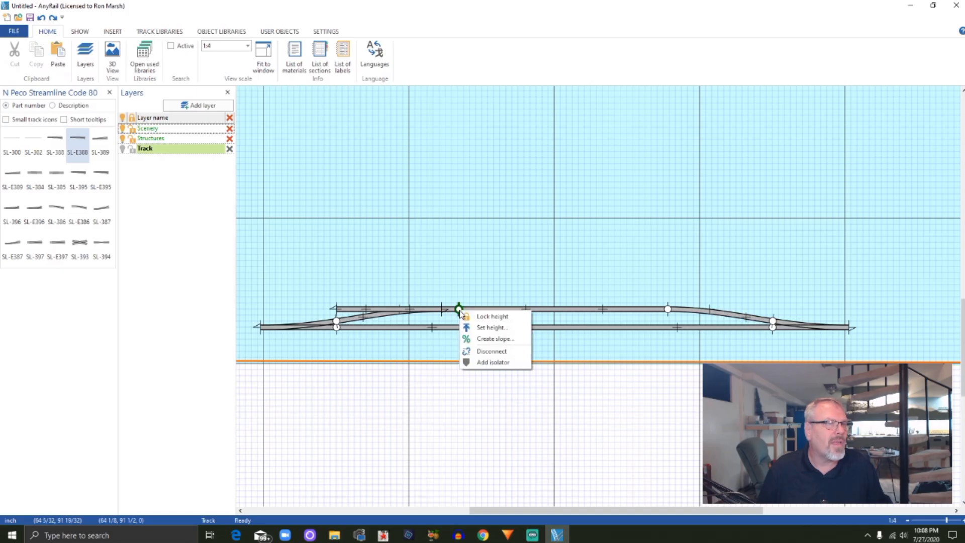
left_click(485, 350)
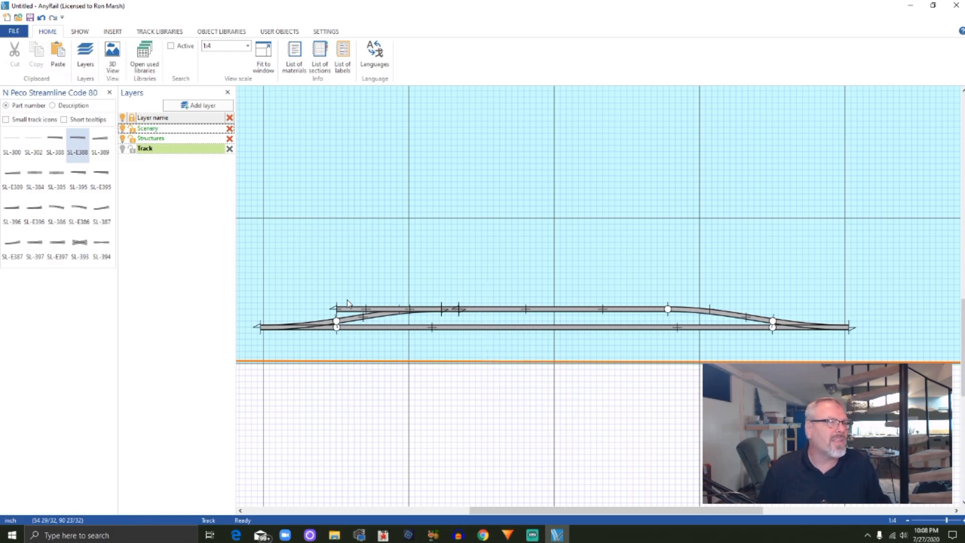
left_click_drag(344, 311, 332, 250)
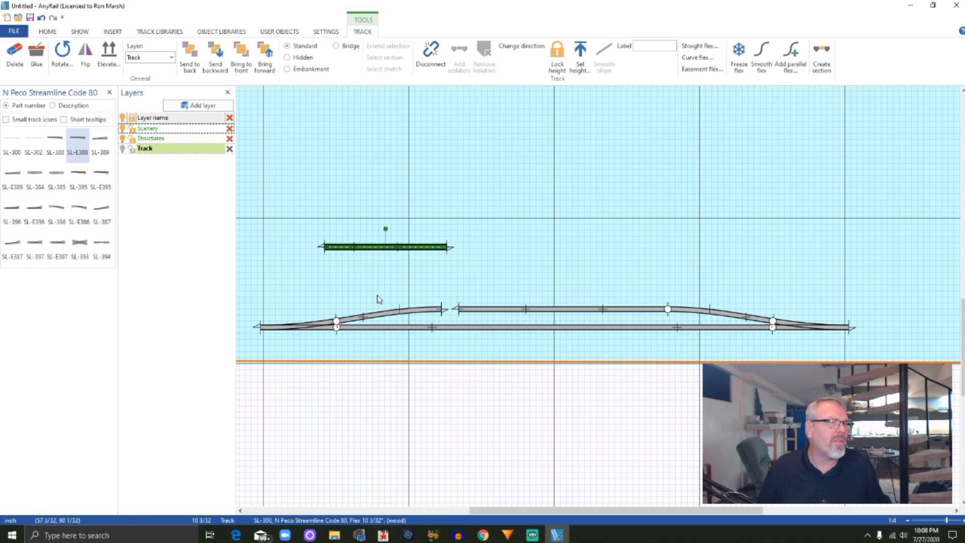
left_click(456, 308)
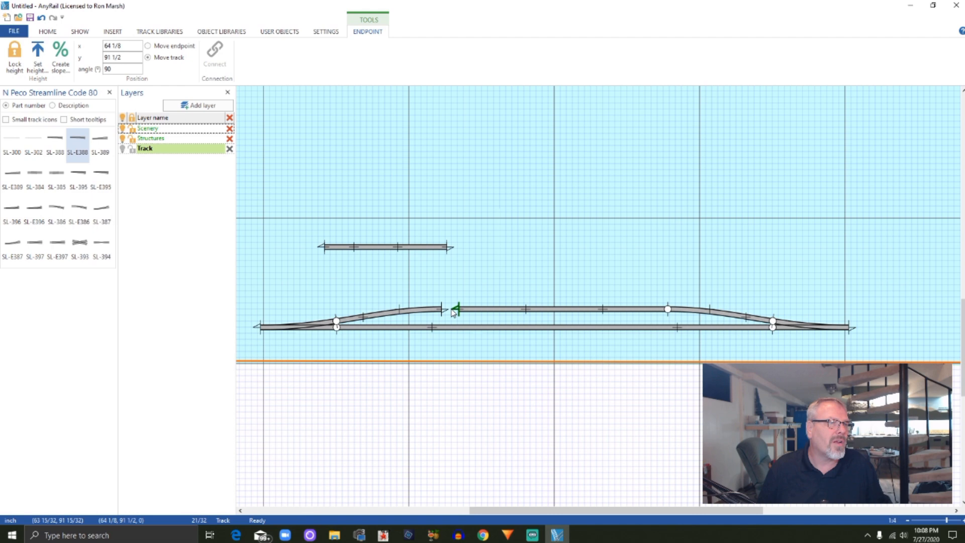
left_click_drag(456, 308, 445, 311)
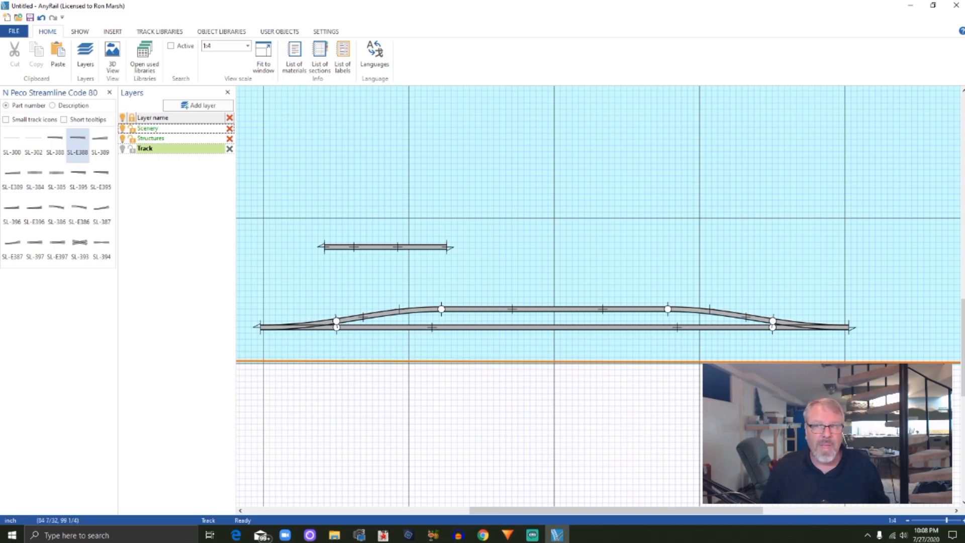
- Place a new SL-300 flex track in the upper half of the table, with the whole table in view at 1:8
scroll(659, 423, "down", 1)
scroll(711, 374, "up", 2)
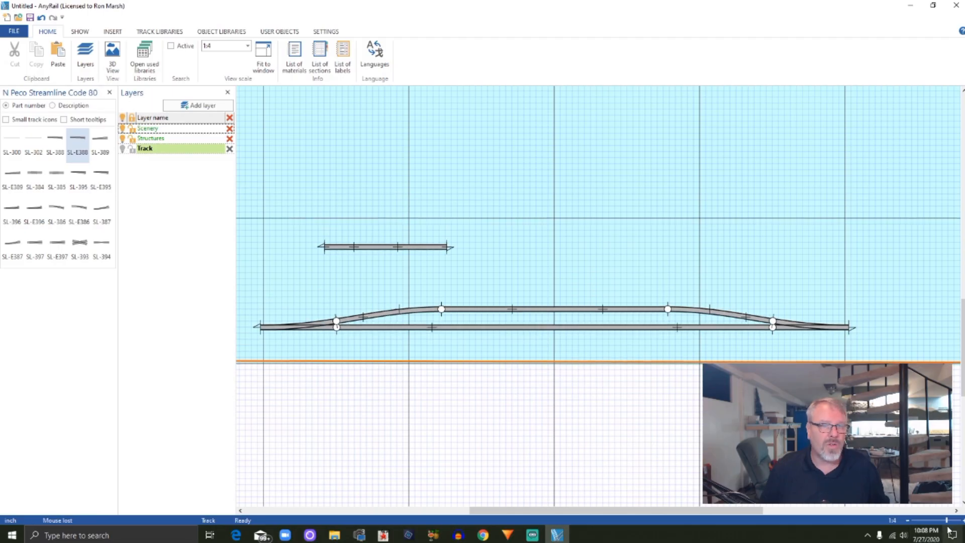
left_click_drag(950, 523, 939, 524)
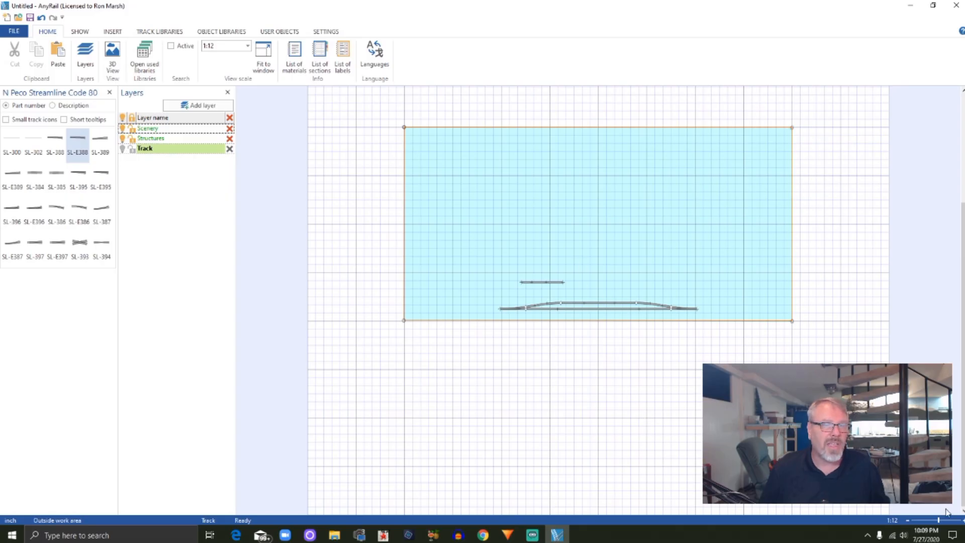
left_click_drag(939, 521, 945, 523)
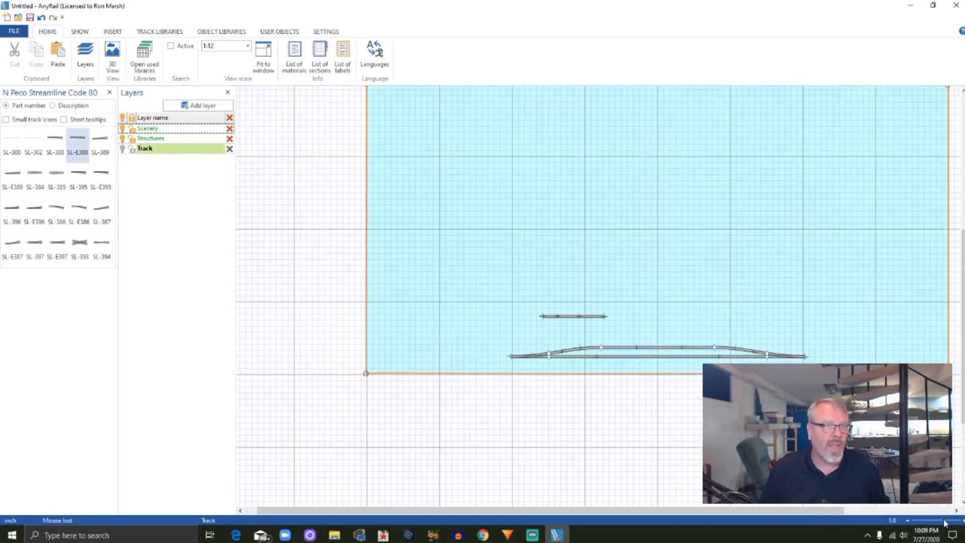
left_click_drag(710, 511, 783, 511)
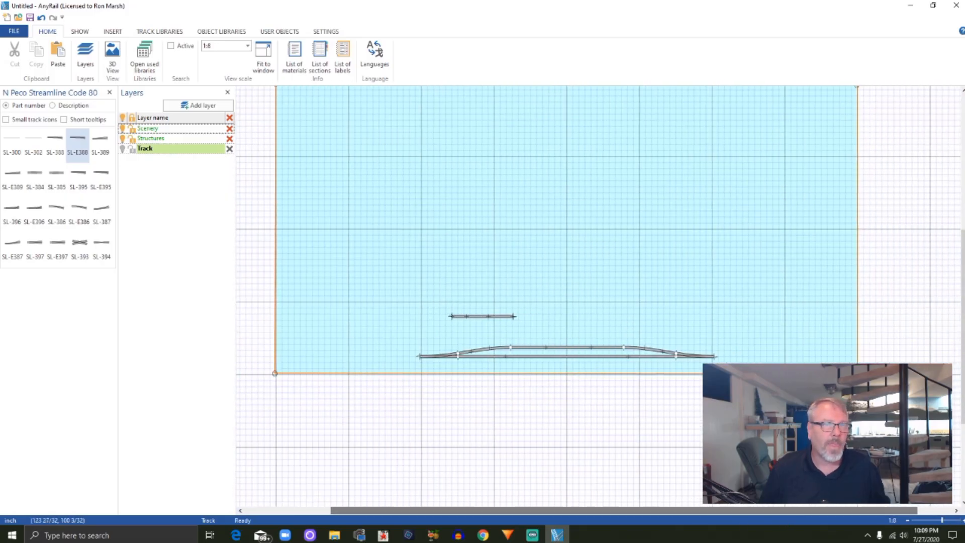
left_click_drag(961, 405, 961, 371)
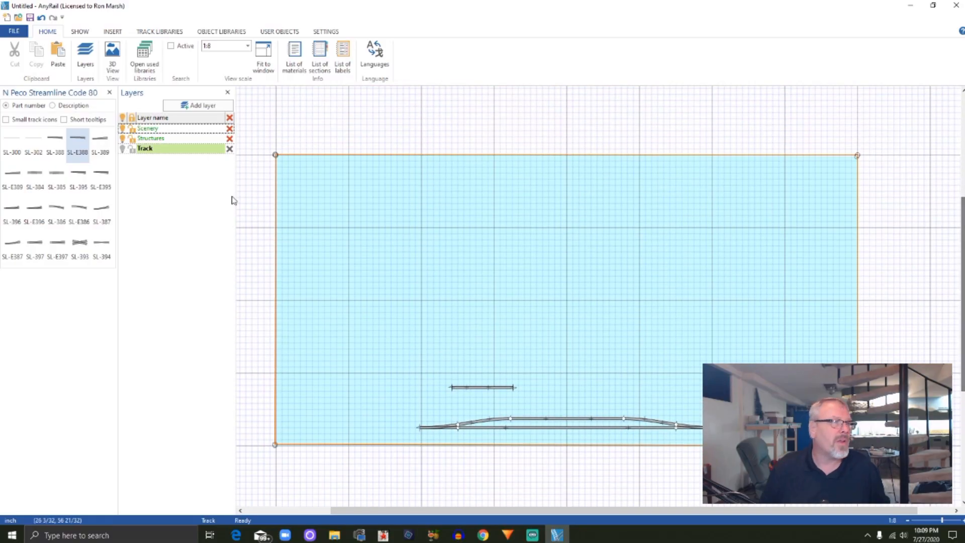
left_click(12, 144)
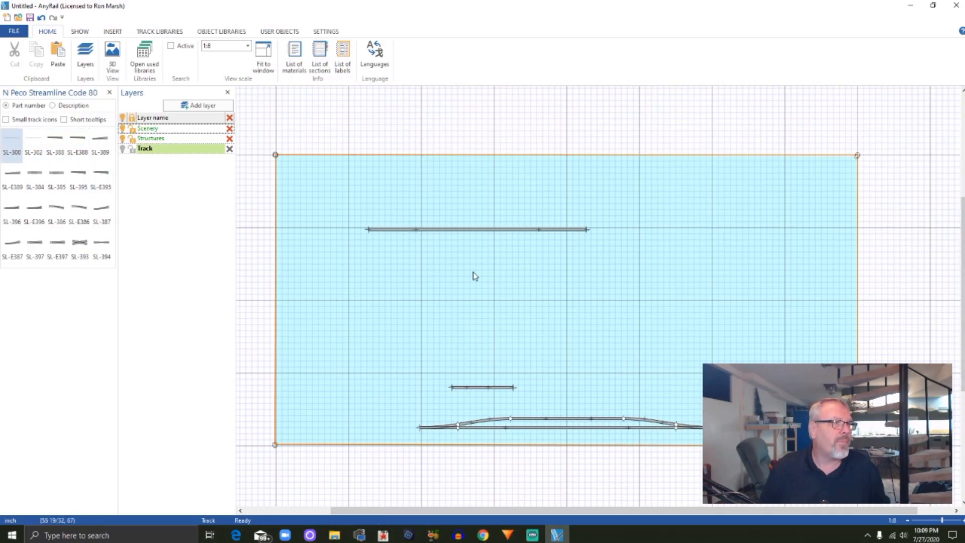
- Curve the new flex track to an angle of 90 degrees and a radius of 21 inches
left_click(474, 233)
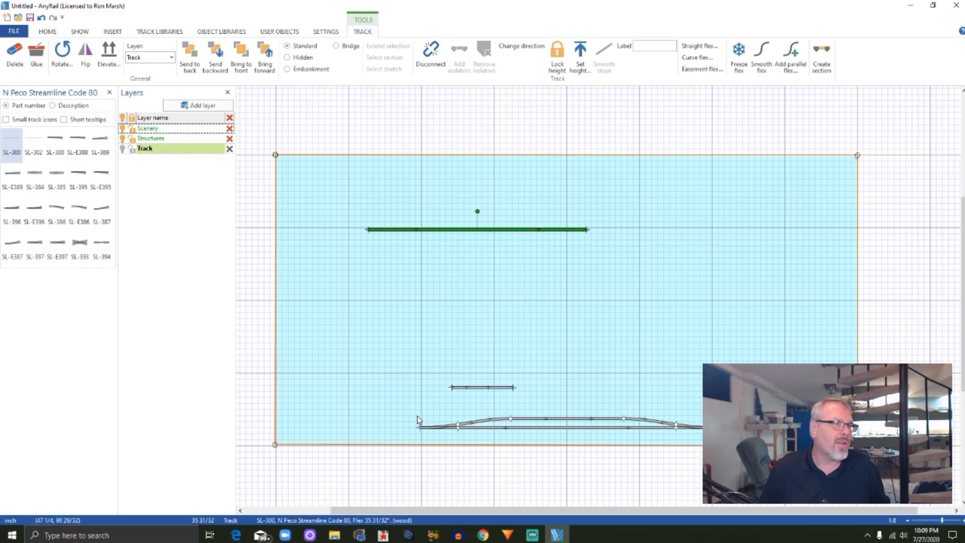
right_click(469, 233)
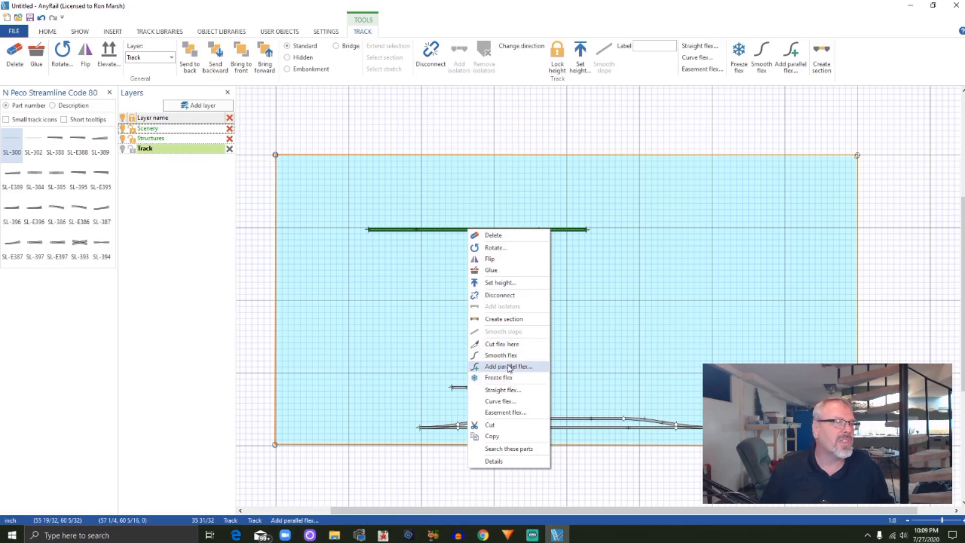
left_click(503, 401)
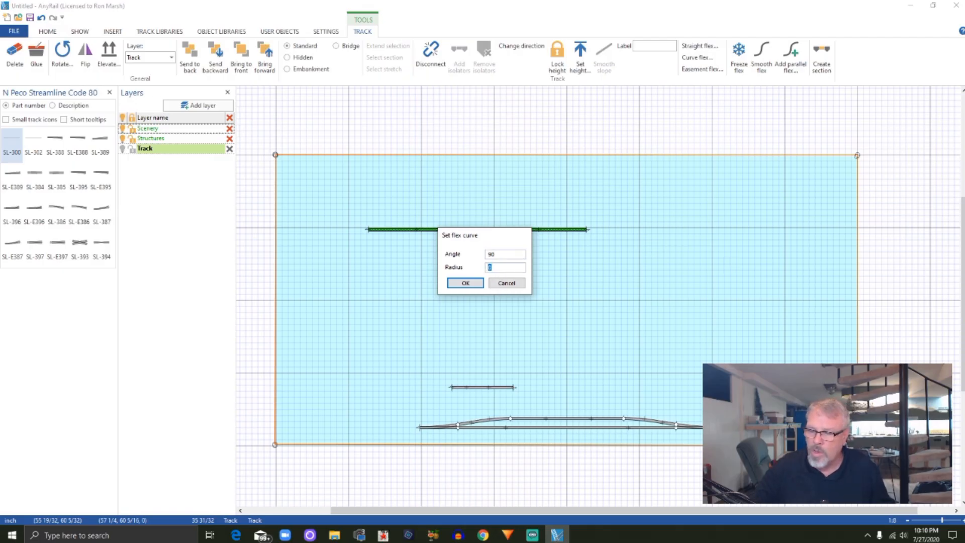
left_click(466, 283)
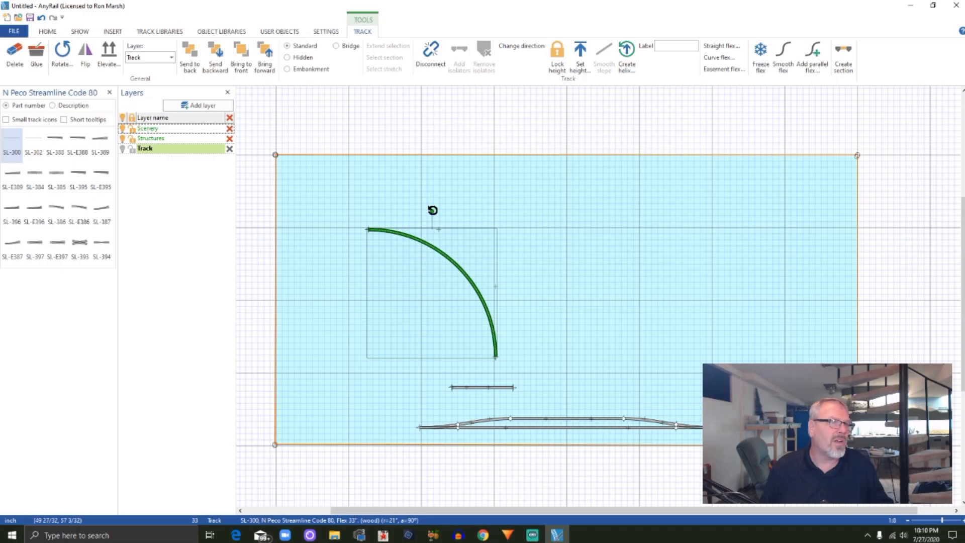
- Rotate the 90-degree flex curve by about 180 degrees and join it to the siding's left end
left_click_drag(432, 210, 432, 387)
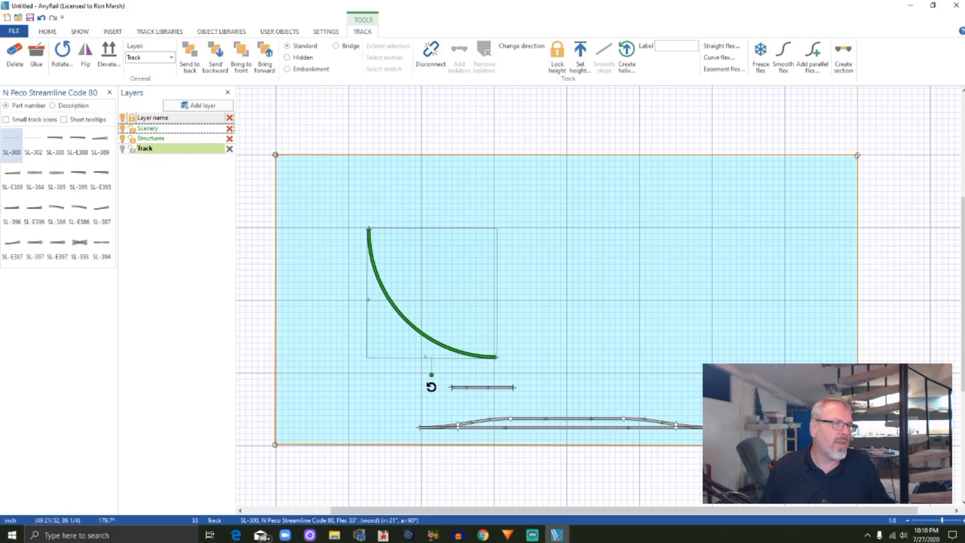
left_click_drag(423, 342, 346, 398)
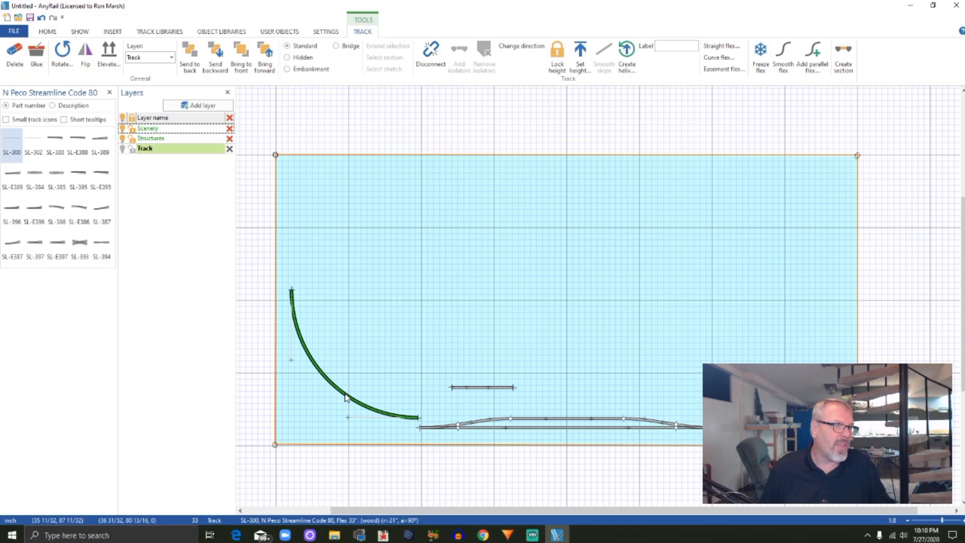
left_click_drag(345, 397, 345, 406)
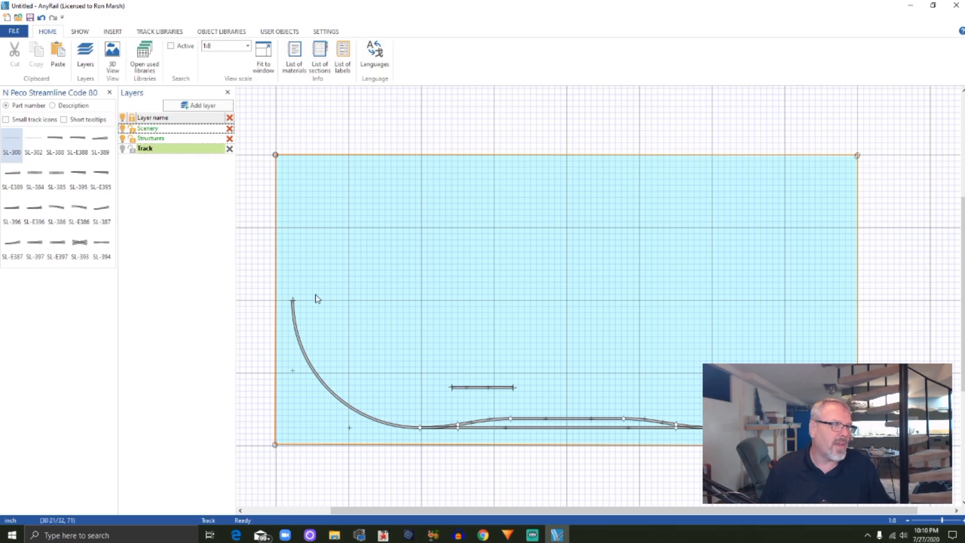
- Copy the left curve, rotate the copy by about 90 degrees, and join it to the curve's upper end to form a semicircle
right_click(340, 404)
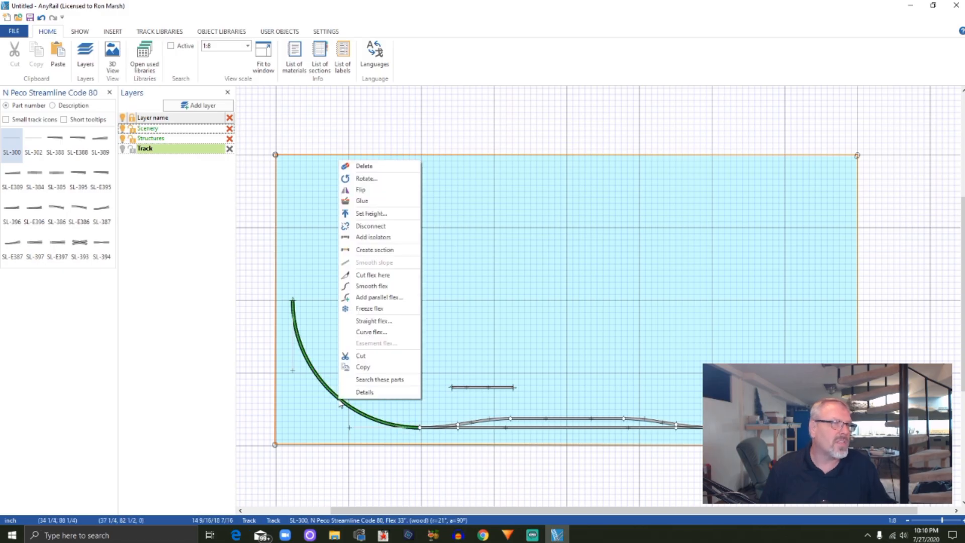
left_click(362, 367)
right_click(501, 271)
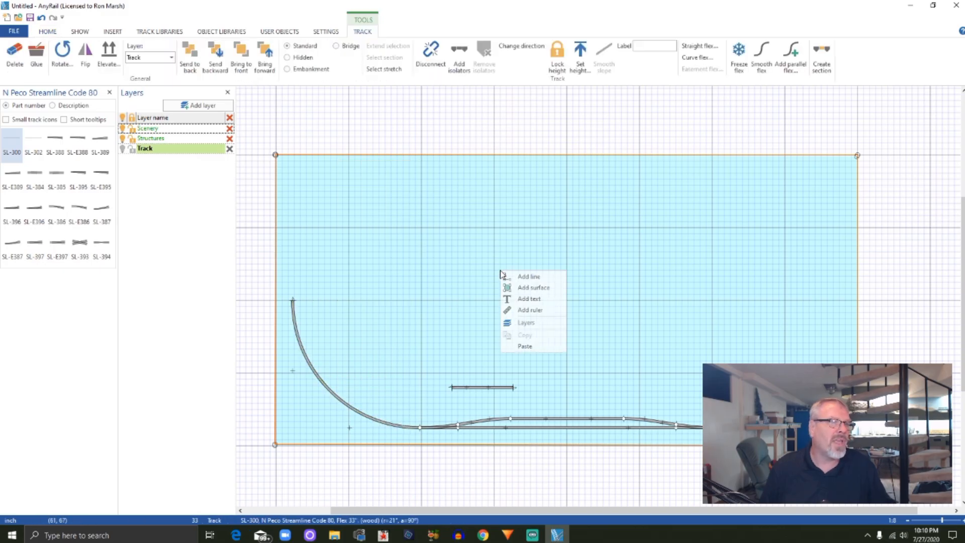
left_click(525, 346)
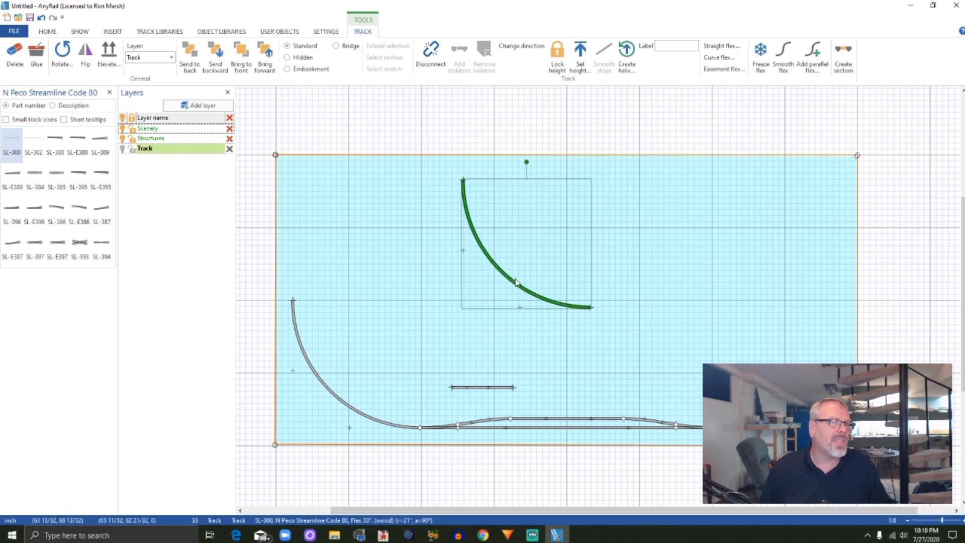
left_click_drag(526, 161, 582, 242)
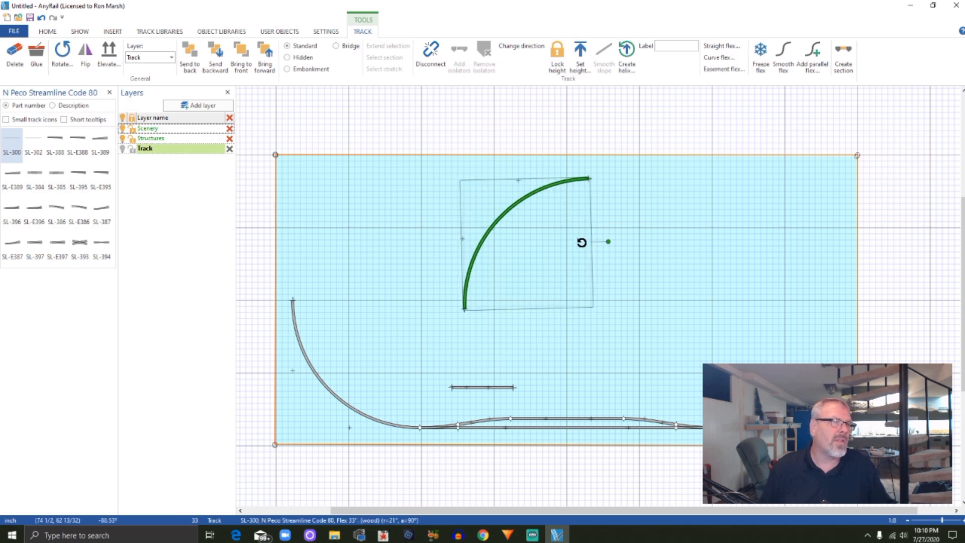
left_click_drag(494, 232, 319, 224)
key("Escape")
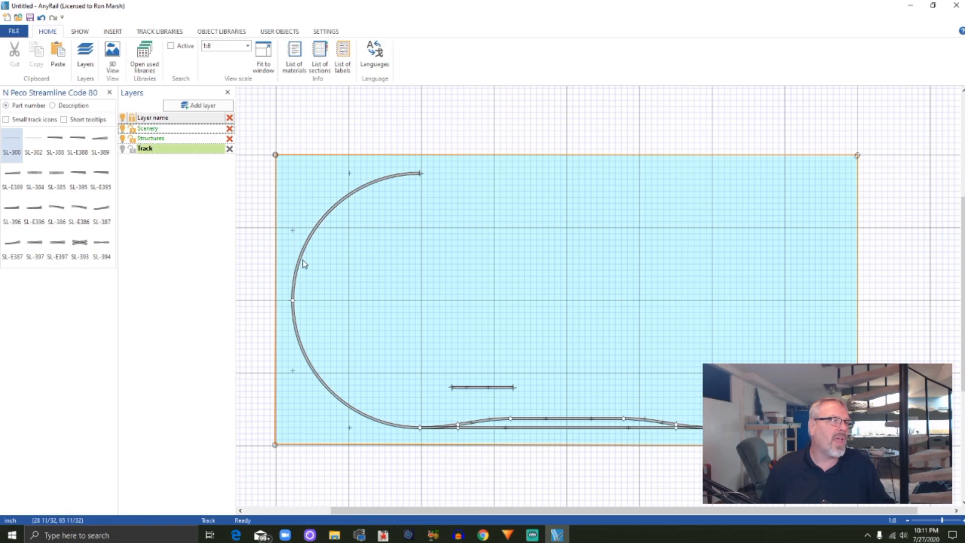
- Try separating the upper left curve from the lower one by moving it and by disconnecting their joint, and restore the join
left_click_drag(310, 238, 341, 235)
left_click(42, 18)
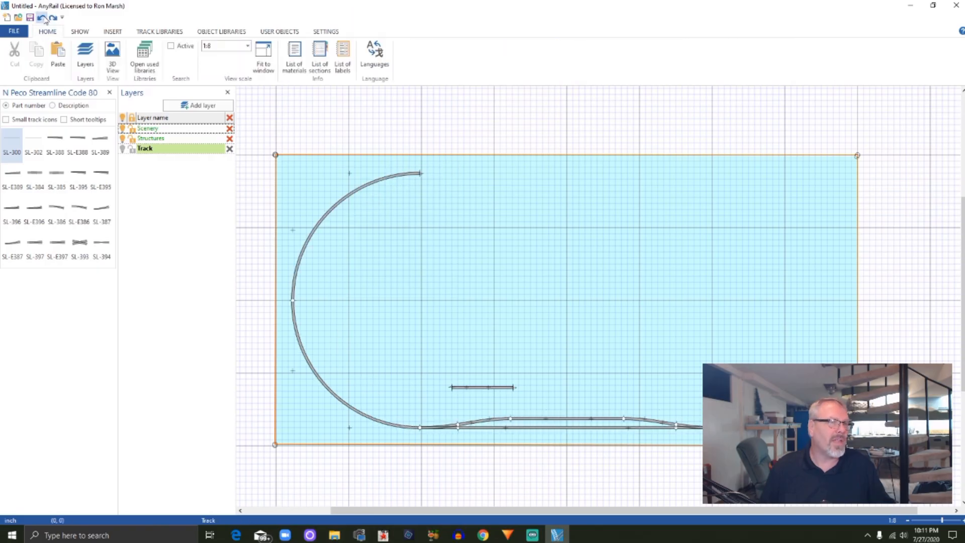
right_click(293, 302)
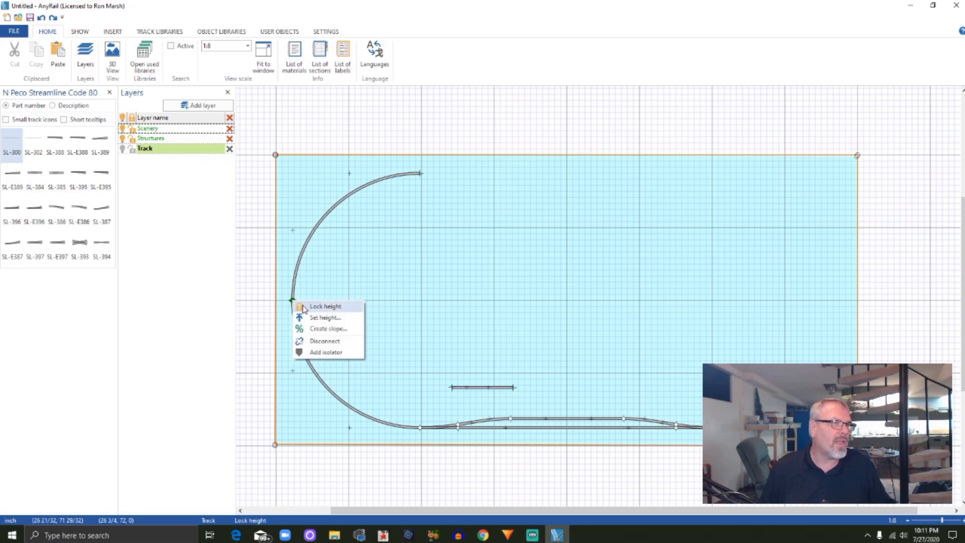
left_click(323, 341)
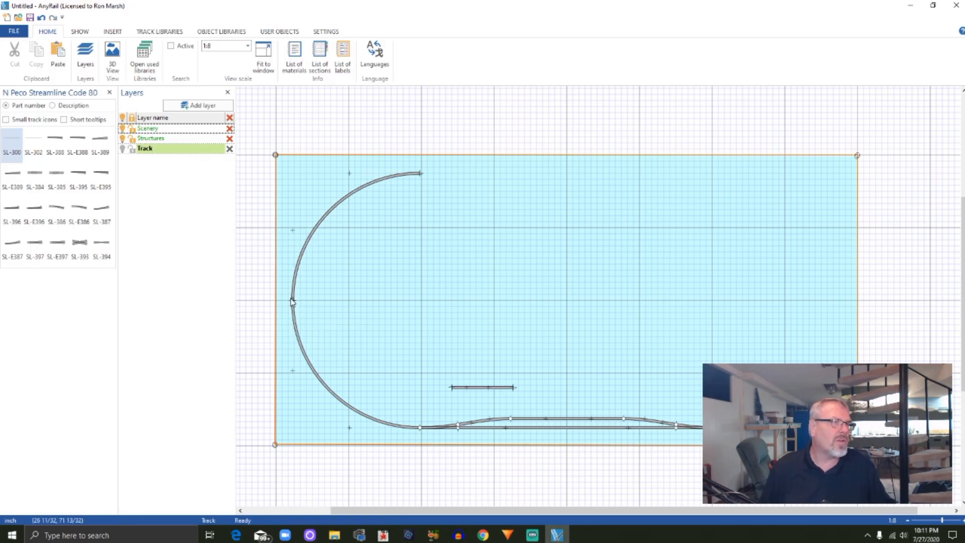
mouse_move(308, 246)
left_mouse_down()
mouse_move(481, 271)
mouse_move(356, 217)
mouse_move(315, 220)
mouse_move(314, 234)
left_mouse_up()
left_click(503, 360)
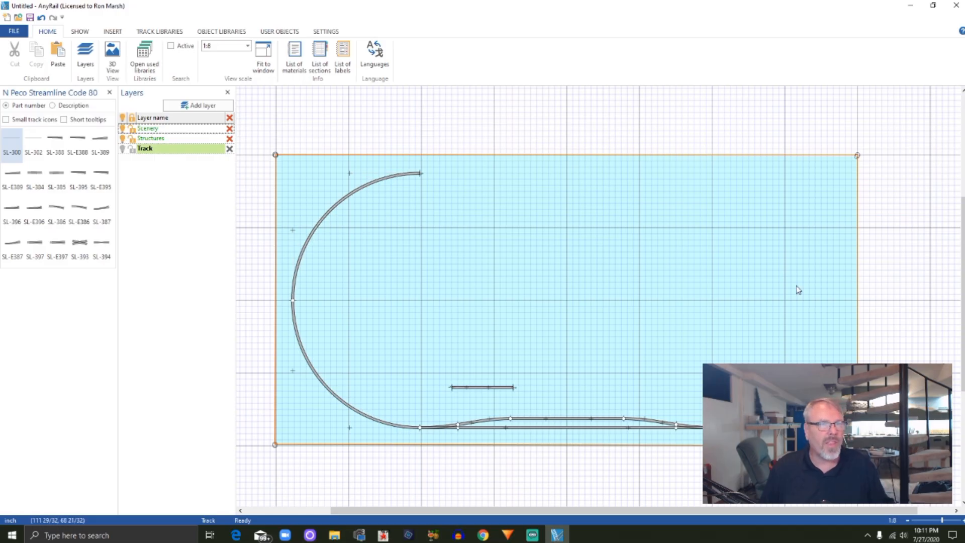
- Copy both curves of the left semicircle together and paste them near the table's right edge
left_click(311, 241)
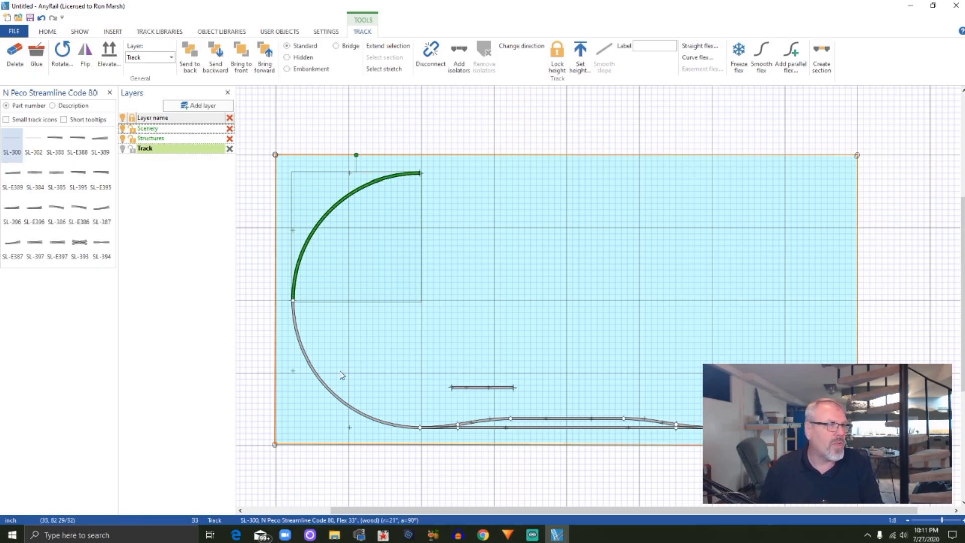
left_click(335, 394, "ctrl")
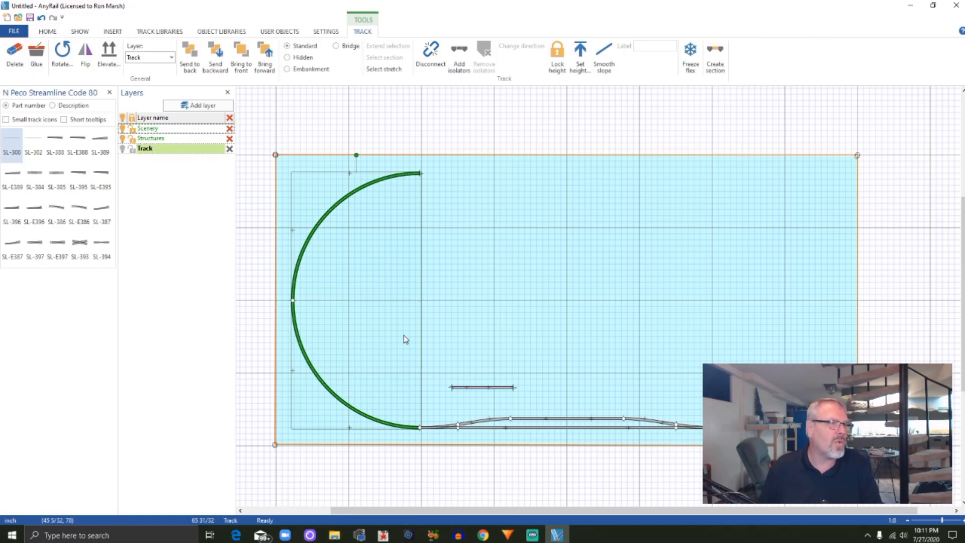
right_click(318, 211)
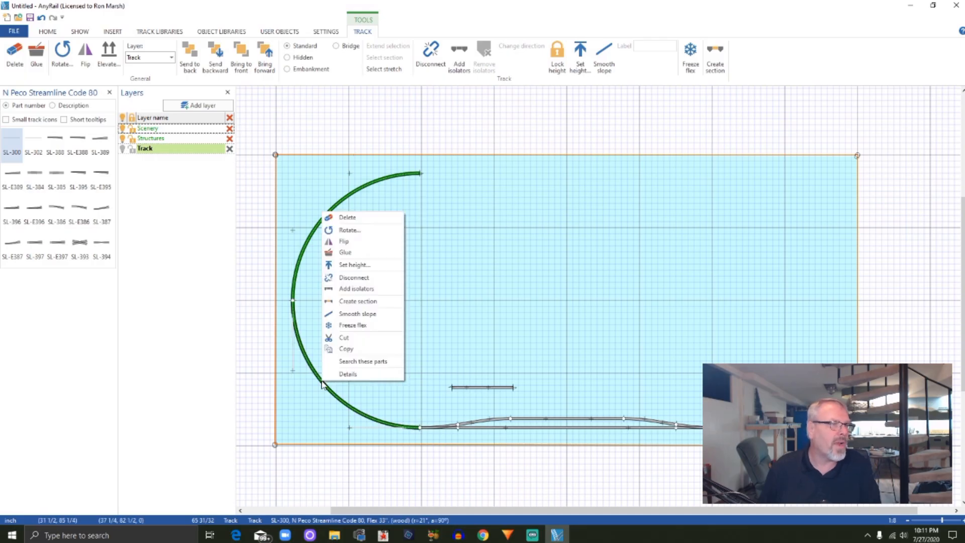
left_click(343, 352)
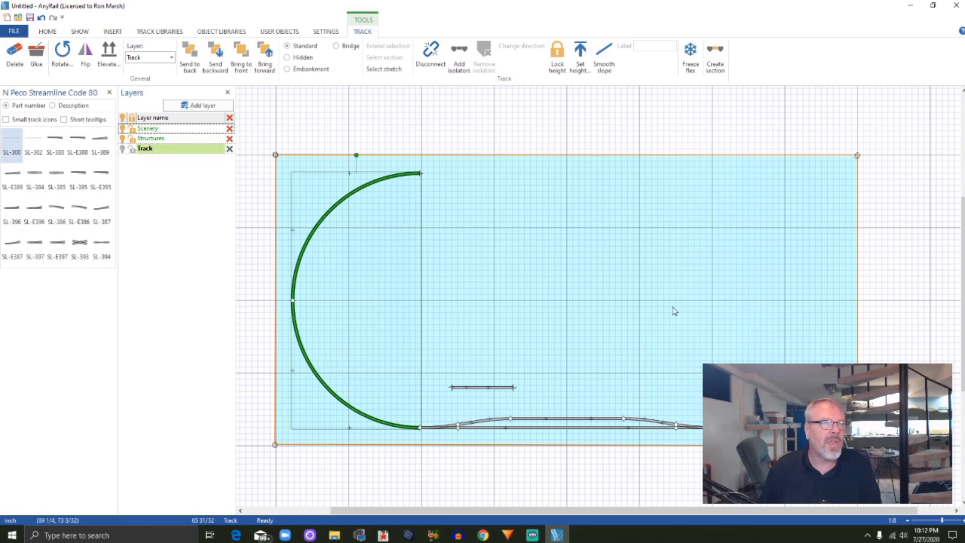
right_click(792, 292)
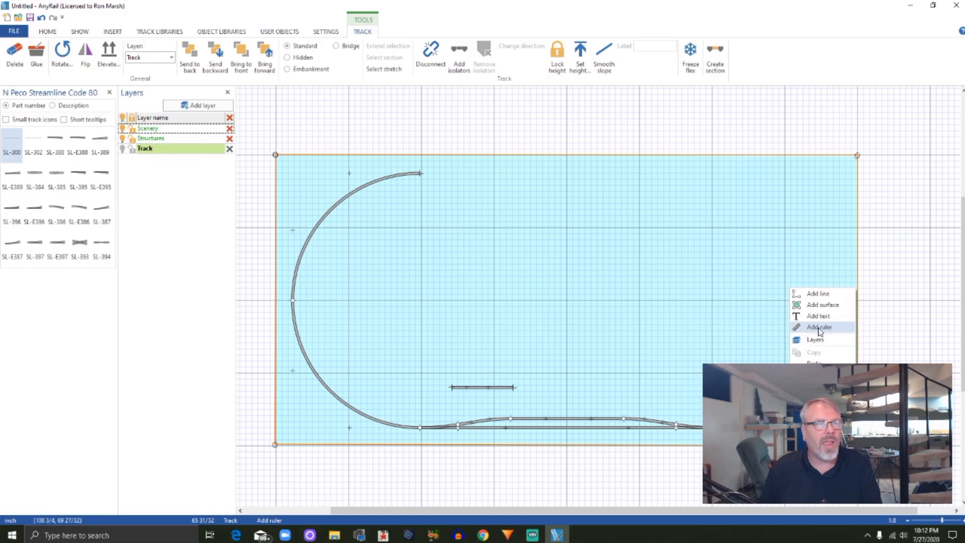
left_click(814, 363)
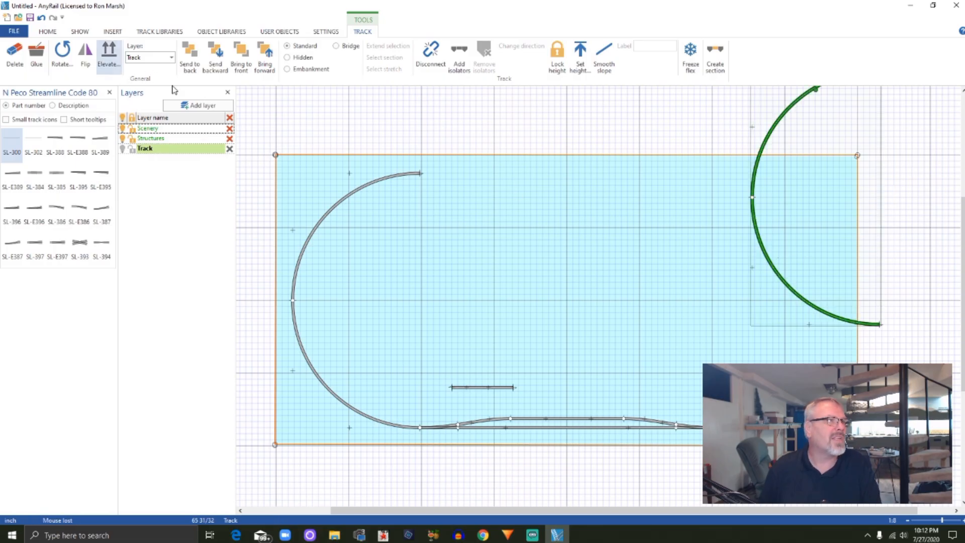
- Flip the pasted semicircle and join its lower end to the right end of the siding
right_click(787, 287)
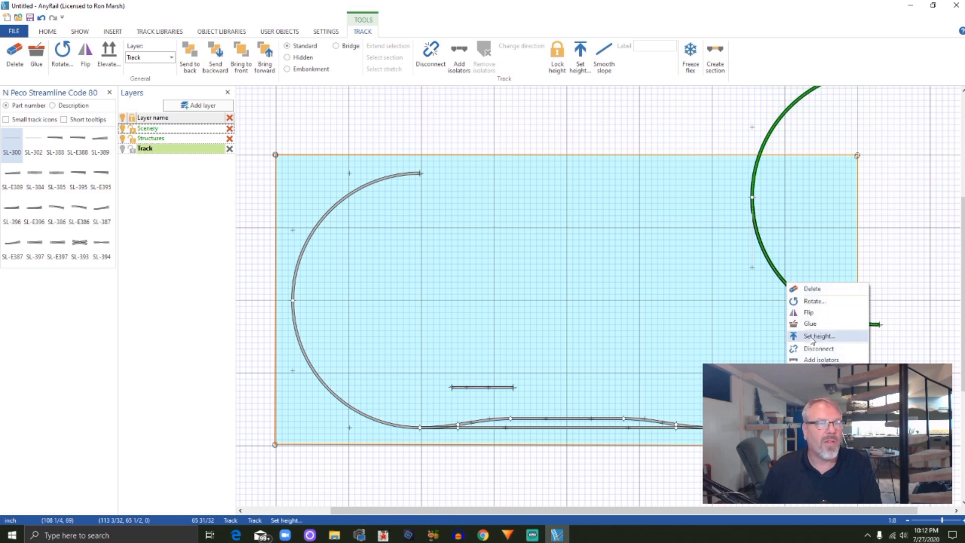
left_click(811, 316)
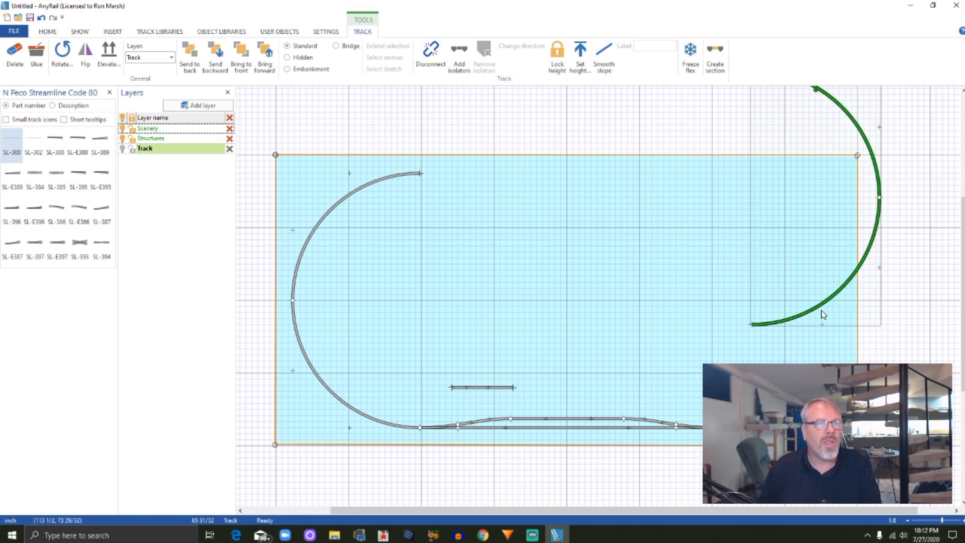
left_click_drag(827, 316, 791, 401)
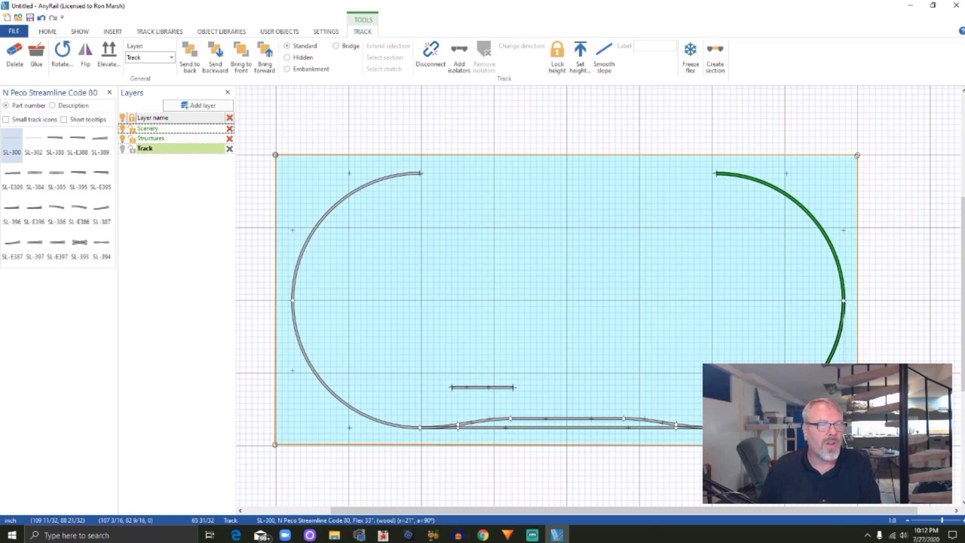
left_click(784, 417)
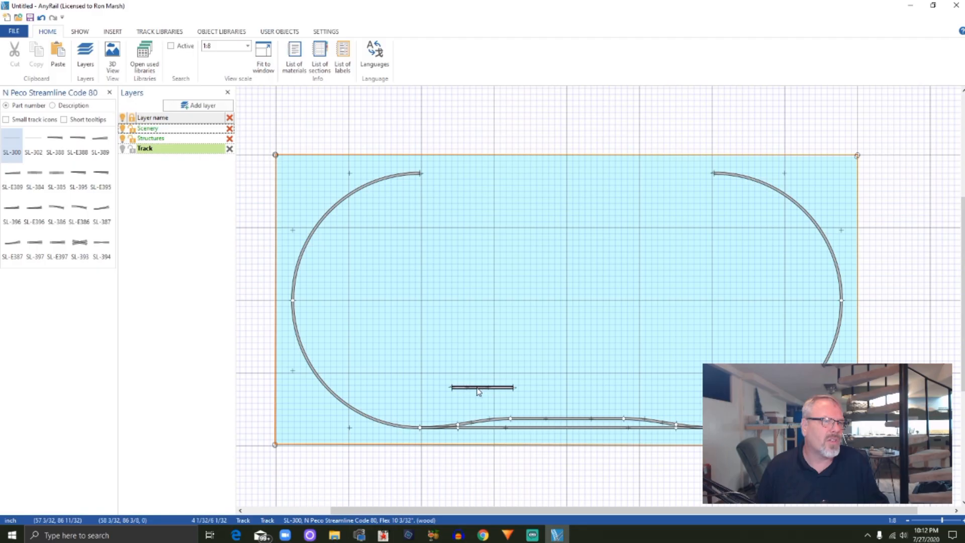
- Attach the leftover straight to the right semicircle's upper end, and add an SL-389 left turnout at its free end with the diverging leg below
left_click_drag(478, 391, 676, 179)
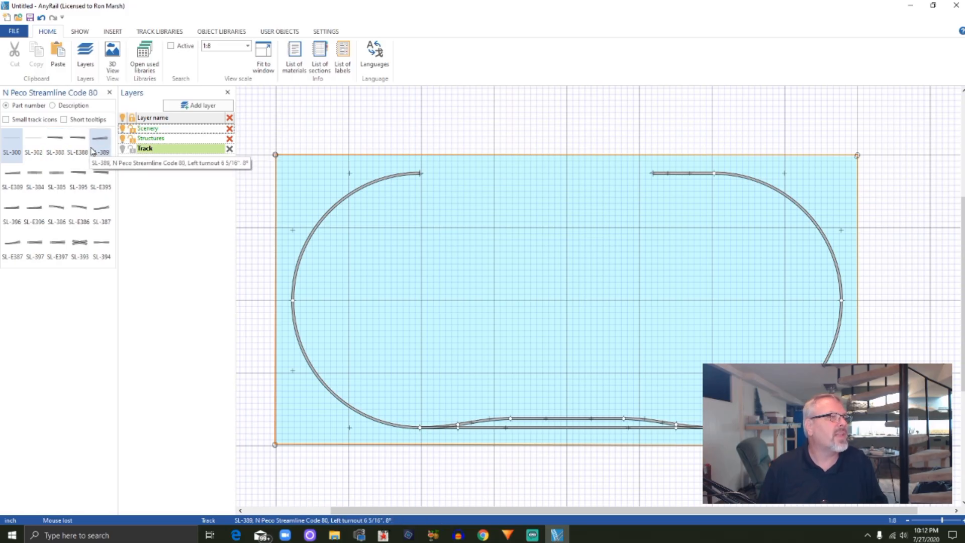
left_click_drag(97, 151, 476, 228)
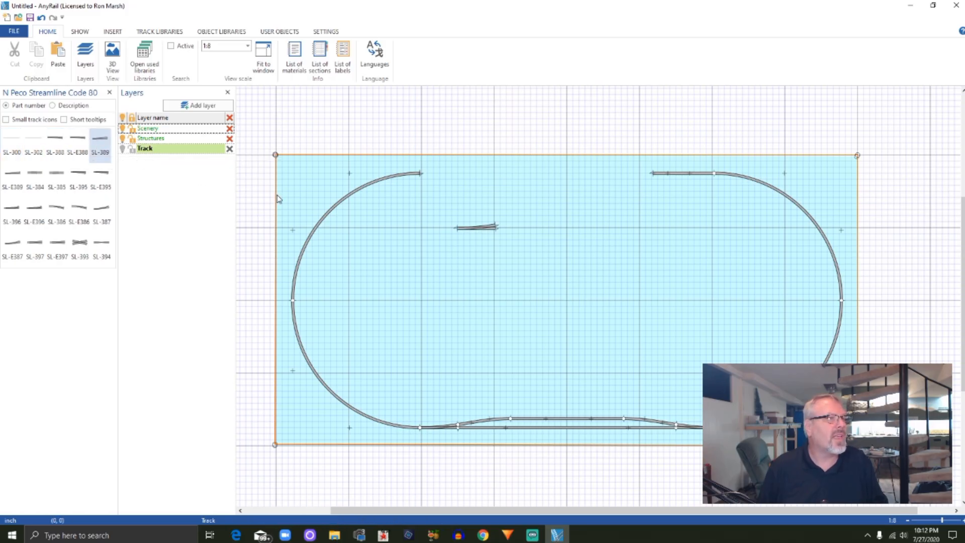
left_click(469, 231)
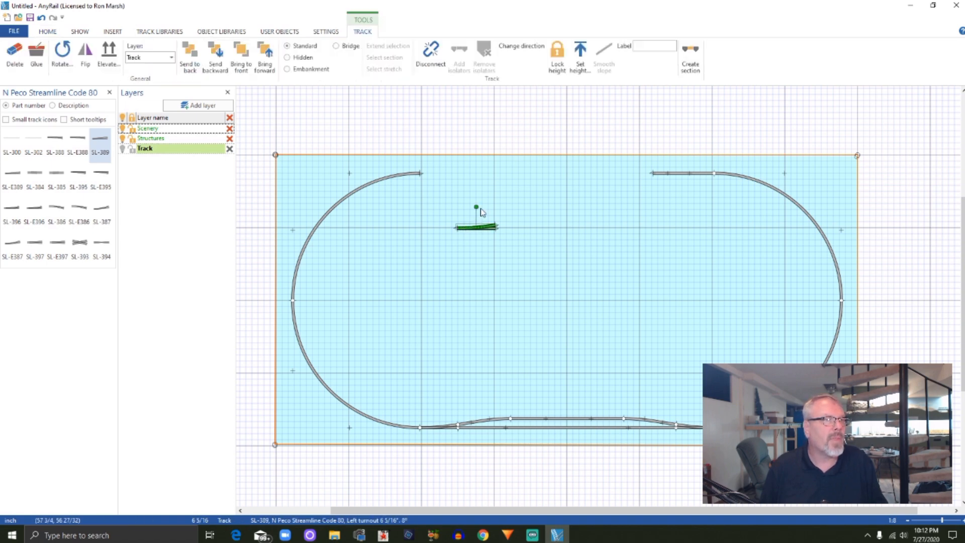
left_click_drag(473, 205, 478, 231)
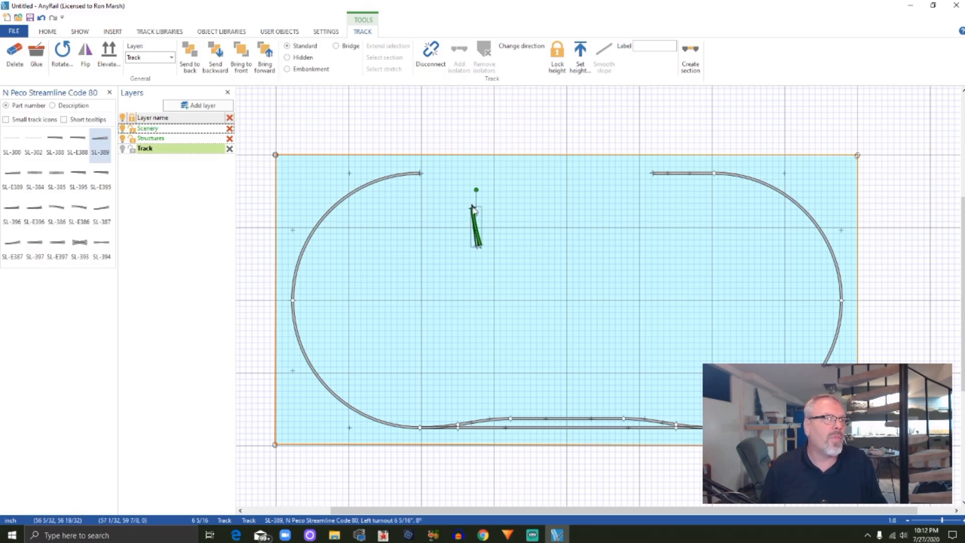
left_click_drag(477, 191, 492, 203)
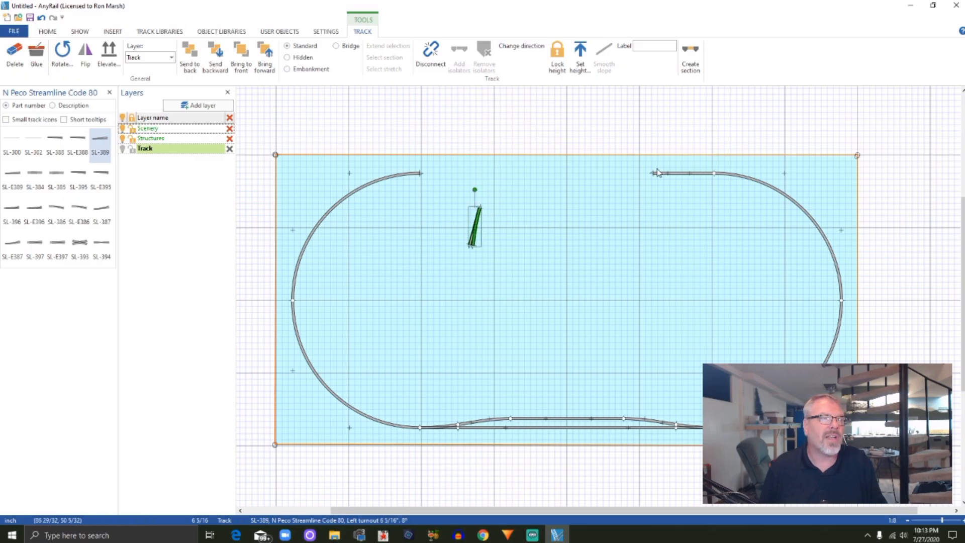
left_click_drag(479, 227, 651, 193)
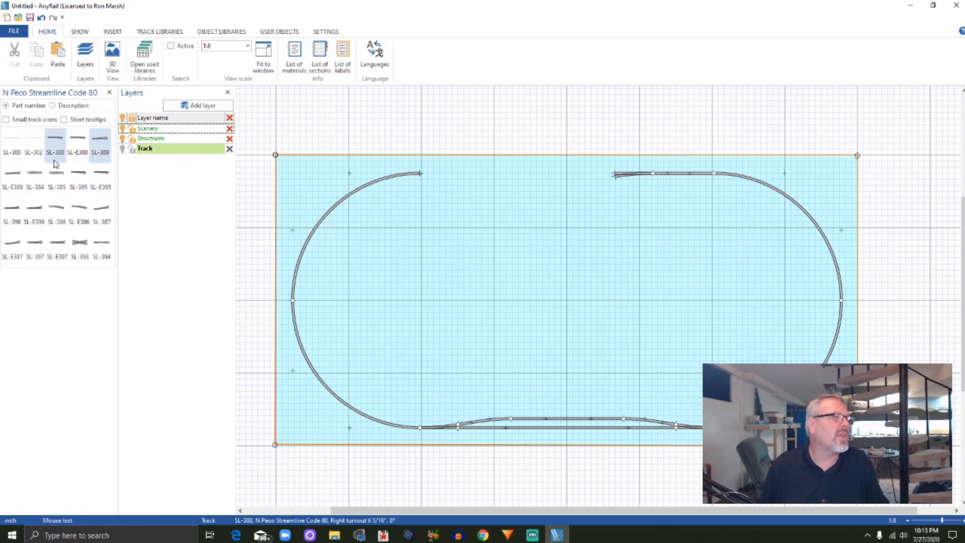
- Place an SL-300 flex track and join it to the left semicircle's upper end, running toward the SL-389 turnout
left_click_drag(20, 144, 369, 224)
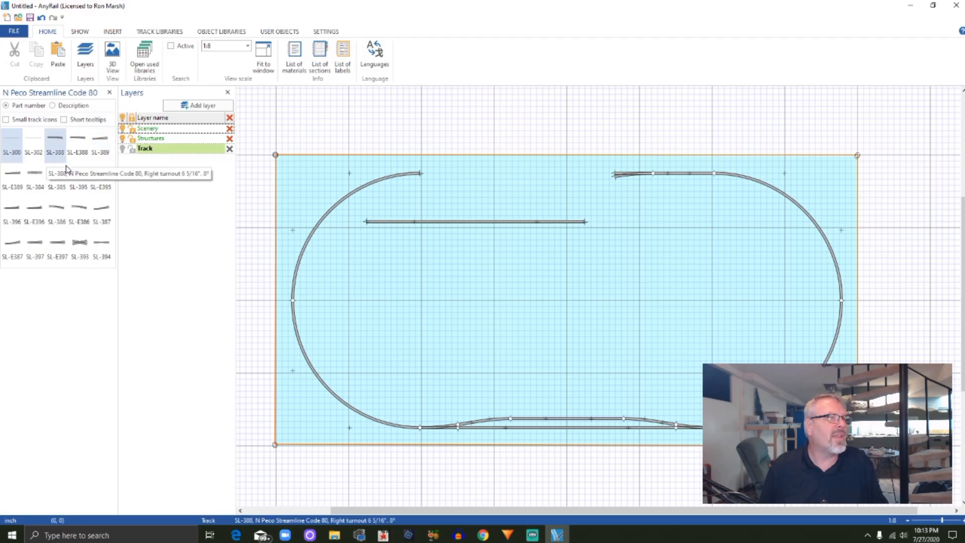
left_click_drag(433, 223, 490, 179)
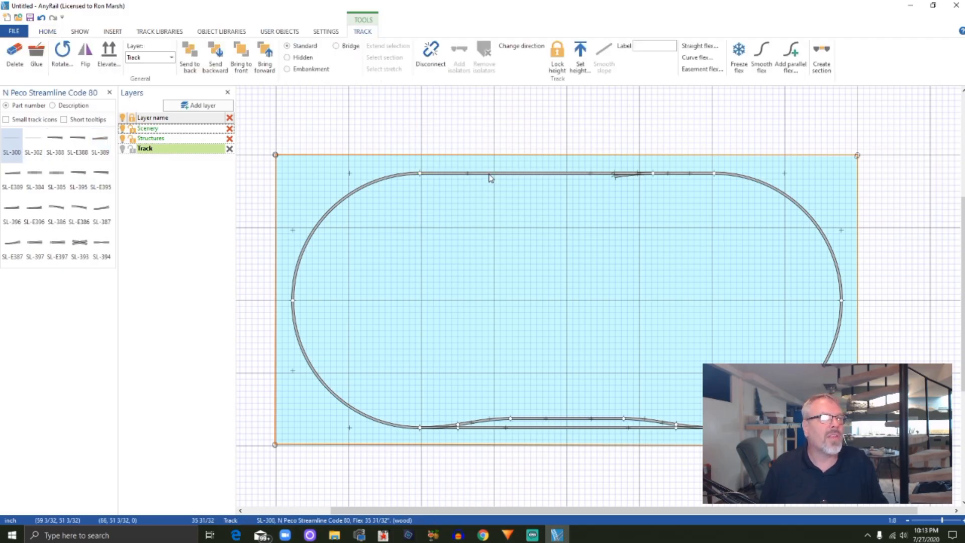
left_click(518, 187)
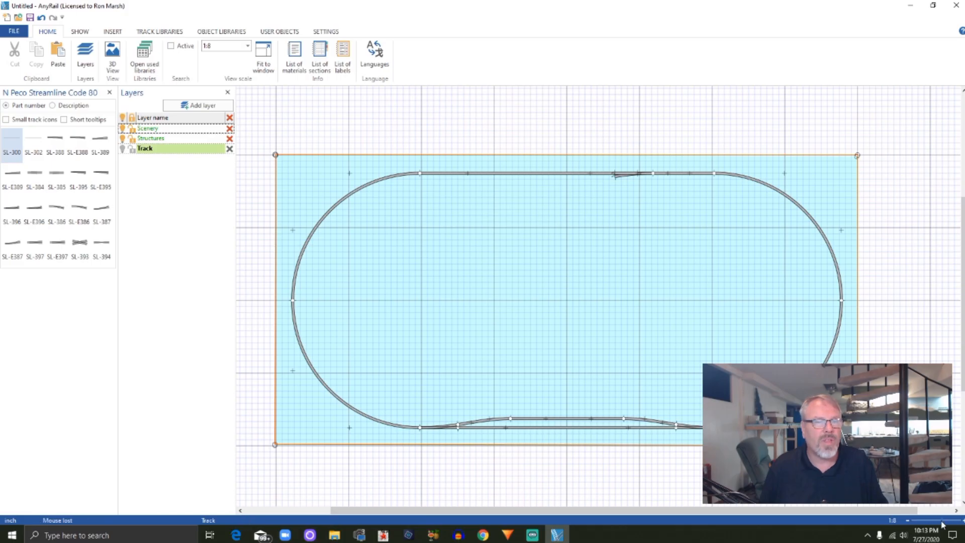
- Shorten the upper straight flex track so its right end joins the through leg of the SL-389 turnout
left_click_drag(941, 524, 946, 523)
left_click_drag(670, 510, 802, 512)
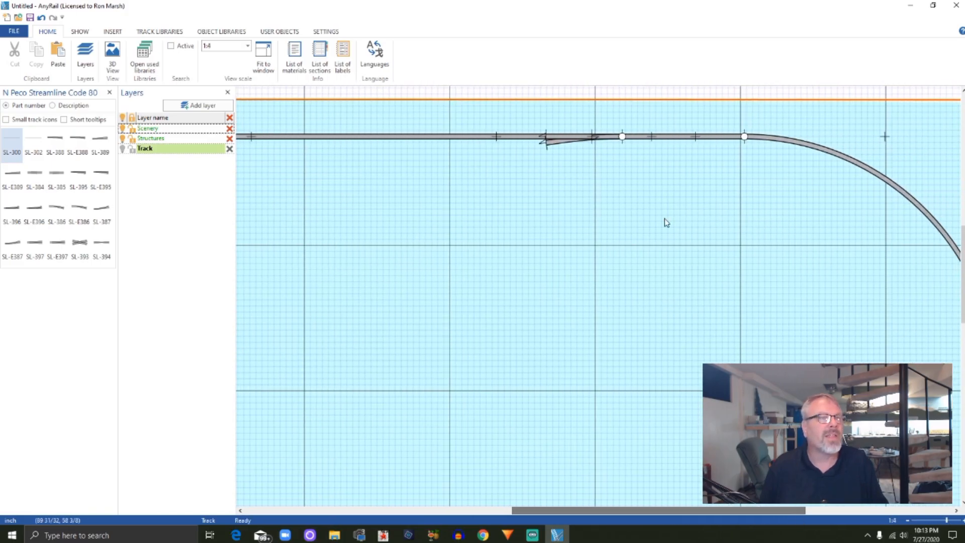
left_click(471, 140)
left_click_drag(597, 140, 545, 141)
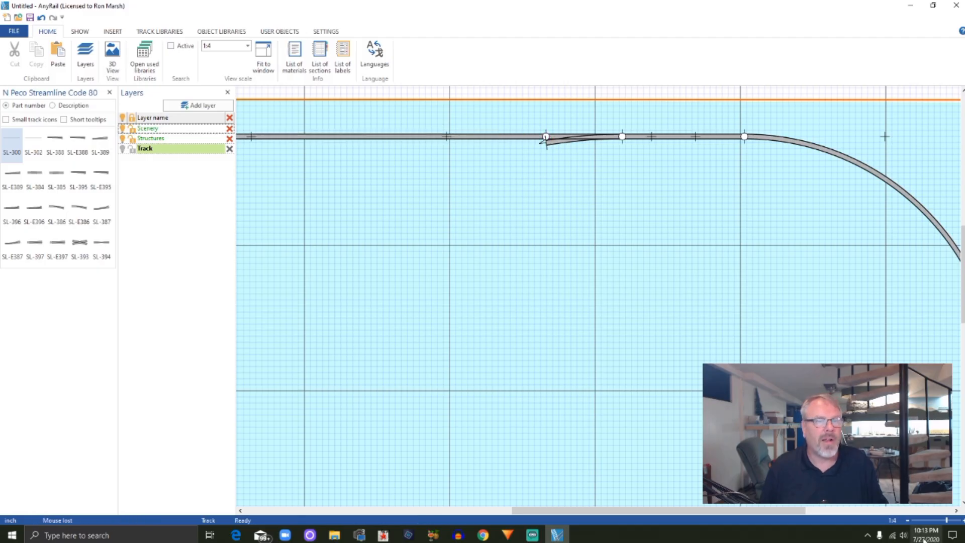
- Add another straight SL-300 flex track inside the oval, below the upper straight, with the view at 1:8
left_click(948, 522)
left_click_drag(949, 522, 944, 523)
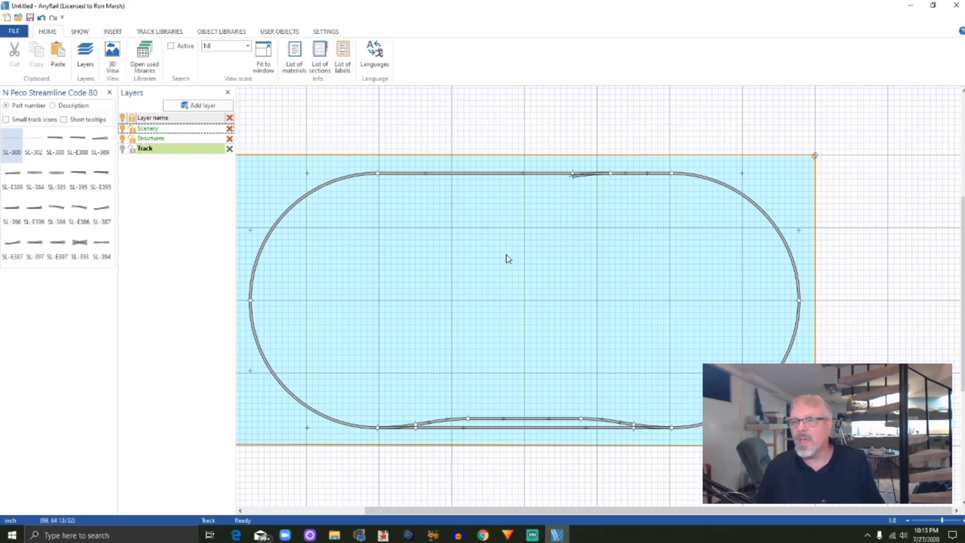
left_click(15, 147)
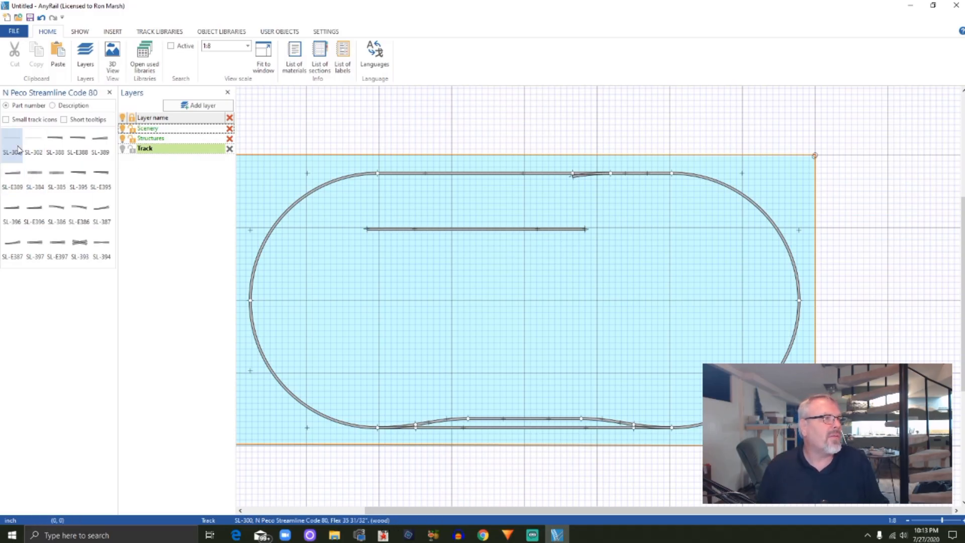
- Join the loose SL-300 flex track to the SL-389 turnout's diverging leg and bend it into a smooth curved spur inside the oval
left_click_drag(476, 230, 459, 195)
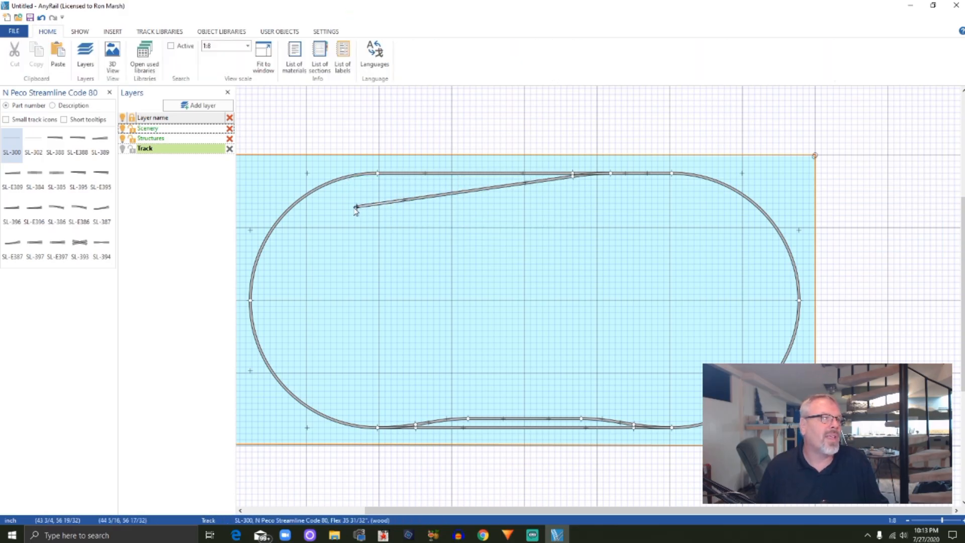
left_click_drag(355, 210, 406, 335)
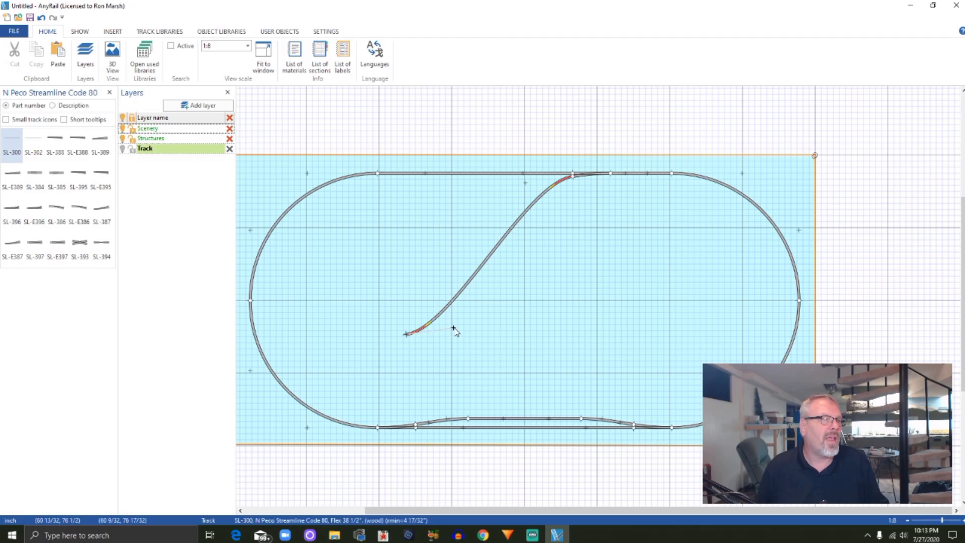
left_click_drag(454, 329, 434, 300)
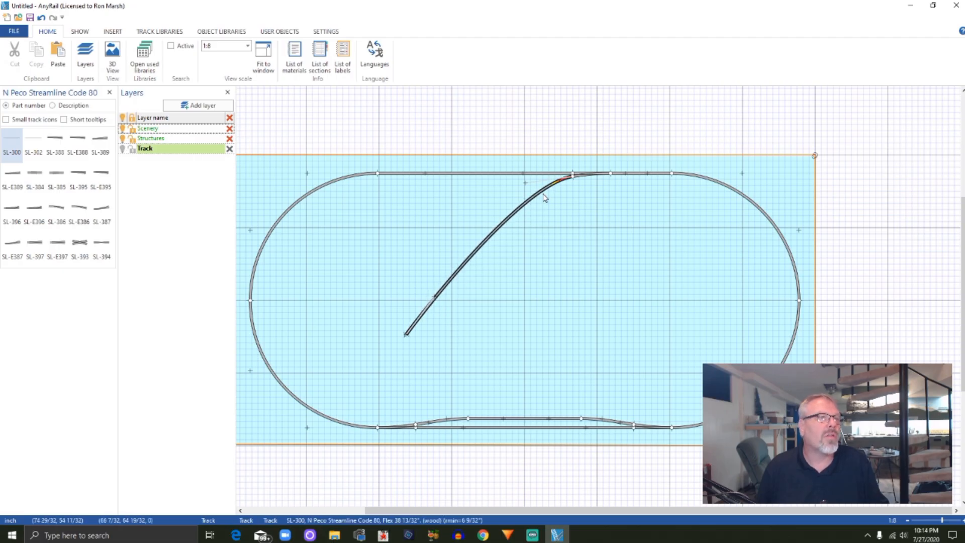
left_click_drag(525, 187, 480, 213)
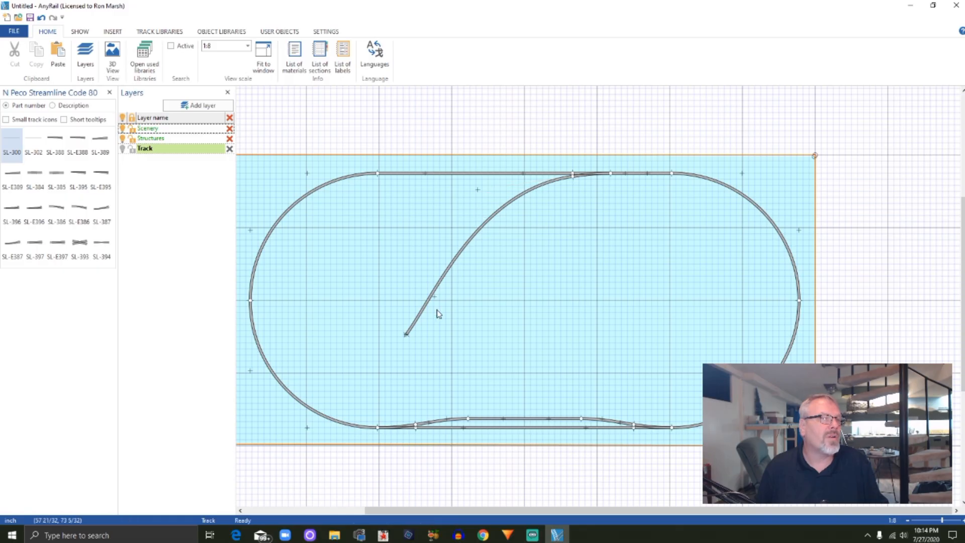
left_click_drag(406, 336, 409, 338)
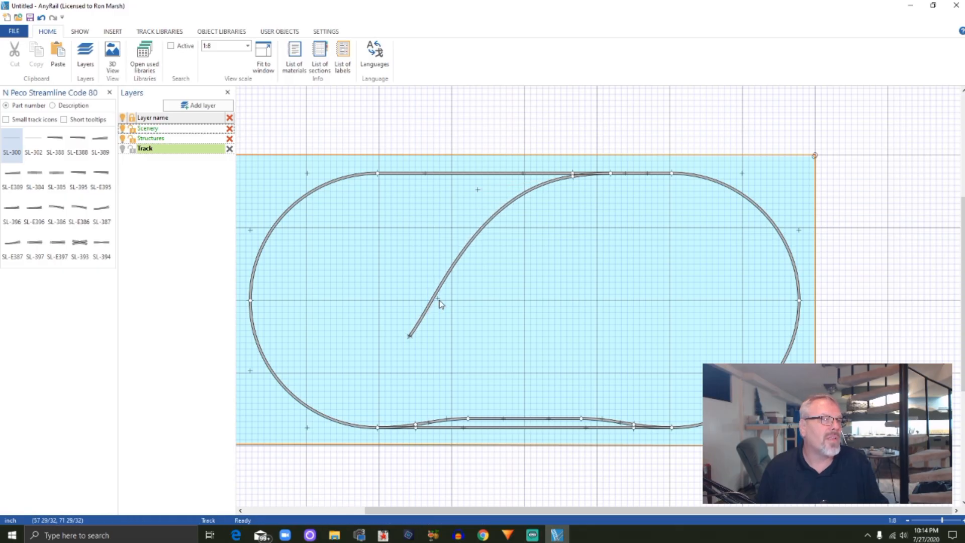
left_click_drag(438, 300, 435, 297)
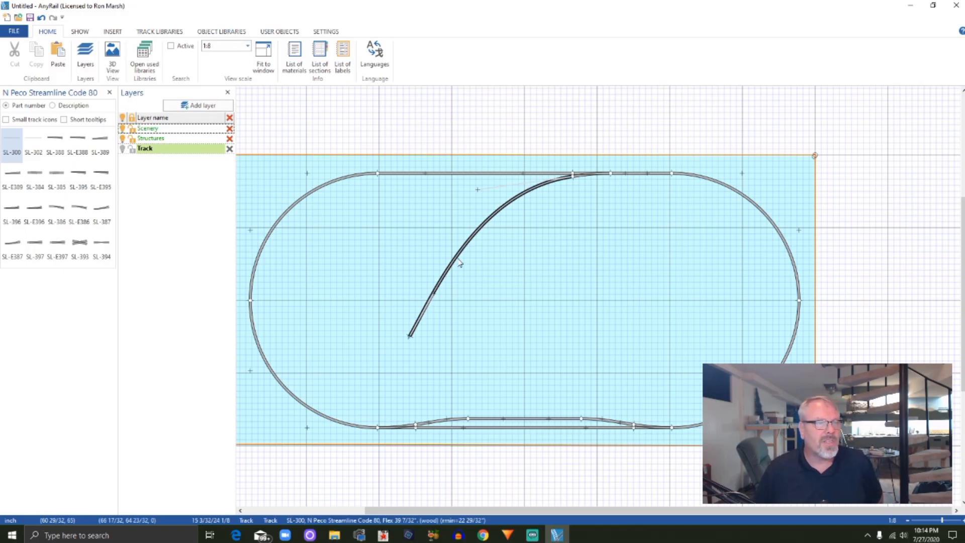
- Replace the Peco Code 80 library with the N General scenery library and make Scenery the active layer
left_click(215, 31)
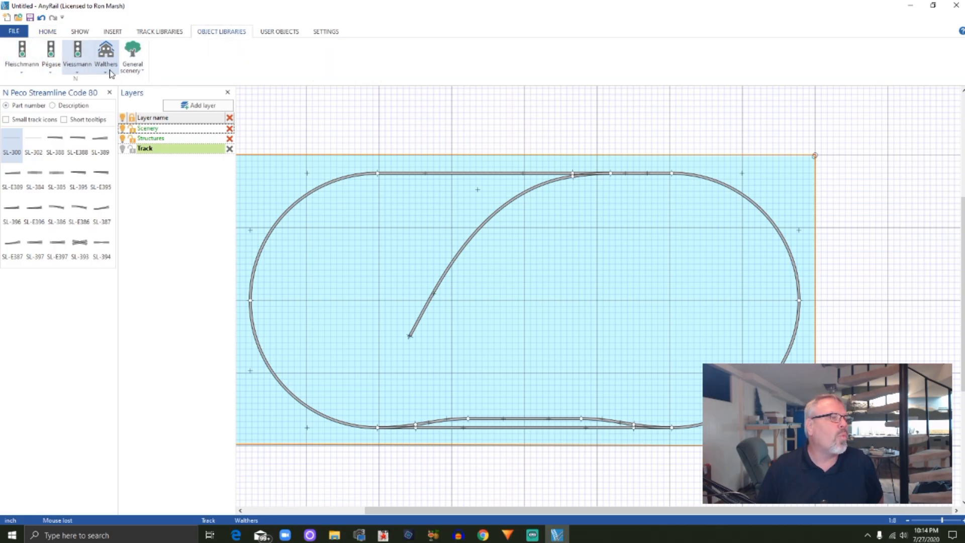
left_click(143, 73)
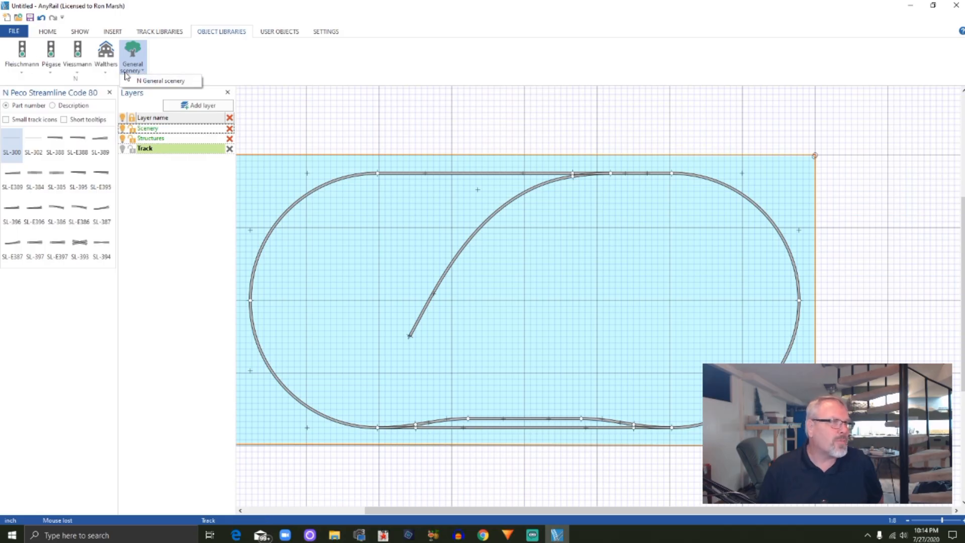
left_click(161, 81)
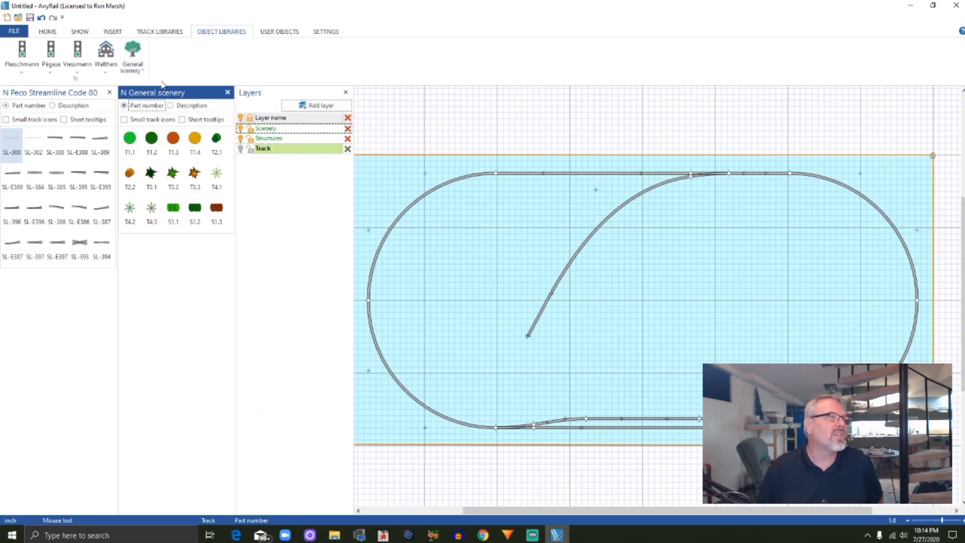
left_click(109, 92)
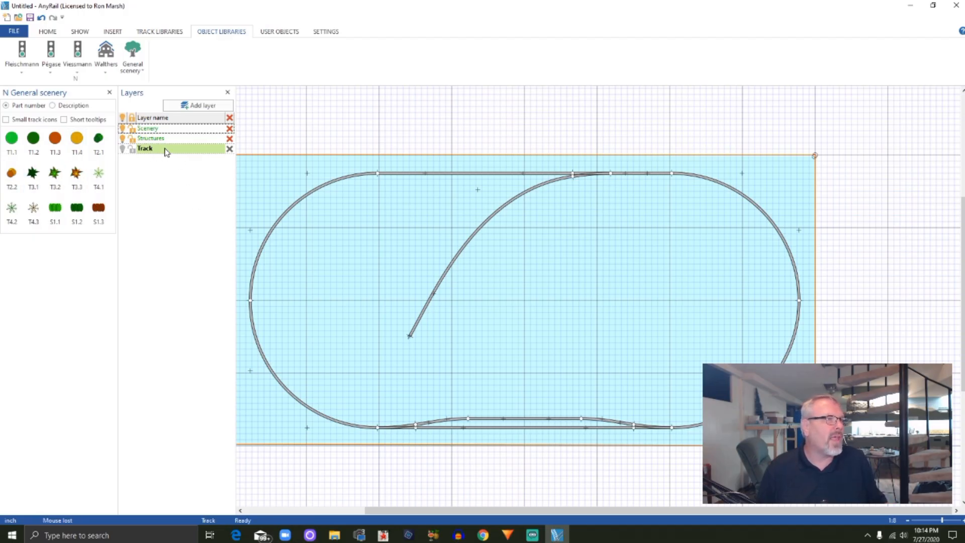
left_click(167, 129)
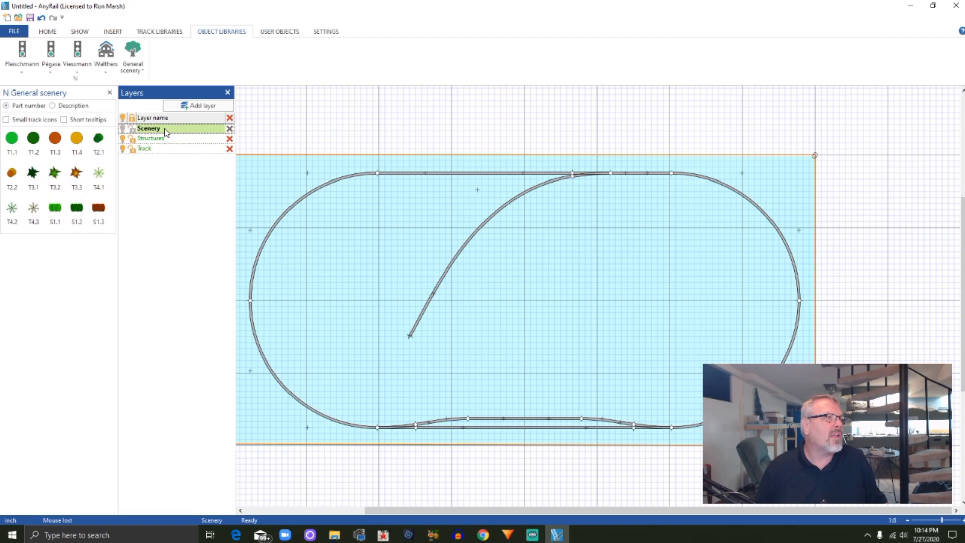
- Add a batch of trees from the N General scenery library, mixing T3.1, T3.2 and T2.1
left_click(54, 174)
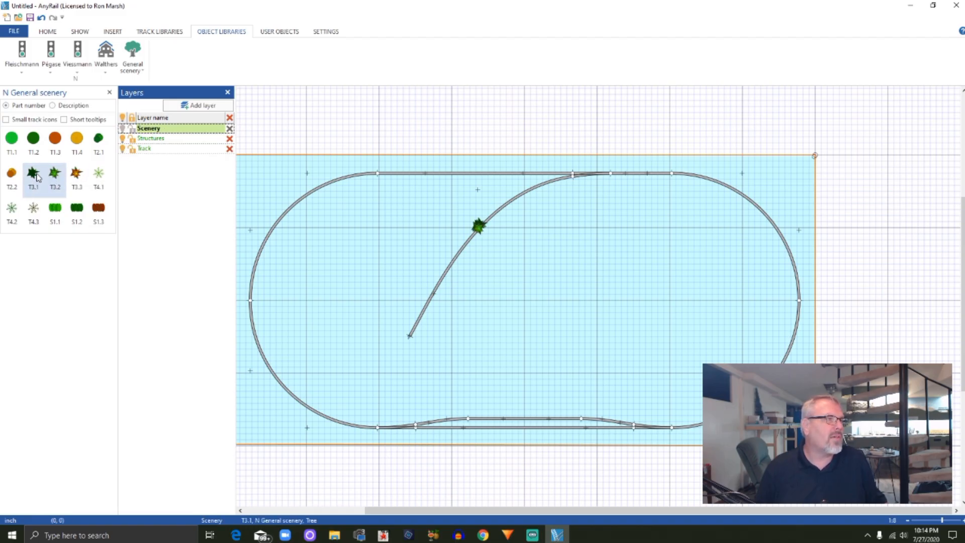
left_click(48, 178)
left_click(41, 179)
left_click(48, 178)
left_click(41, 179)
left_click(56, 176)
left_click(35, 174)
left_click(54, 176)
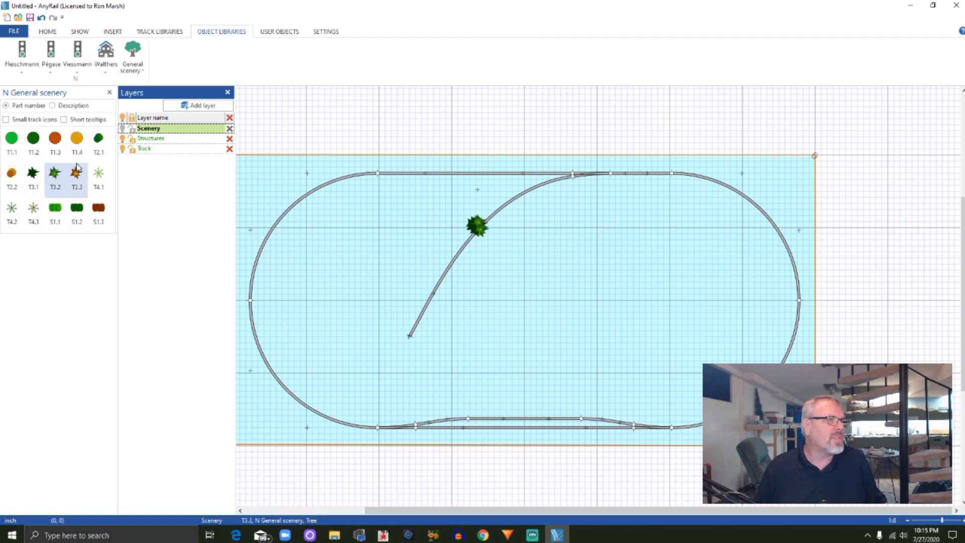
left_click(98, 141)
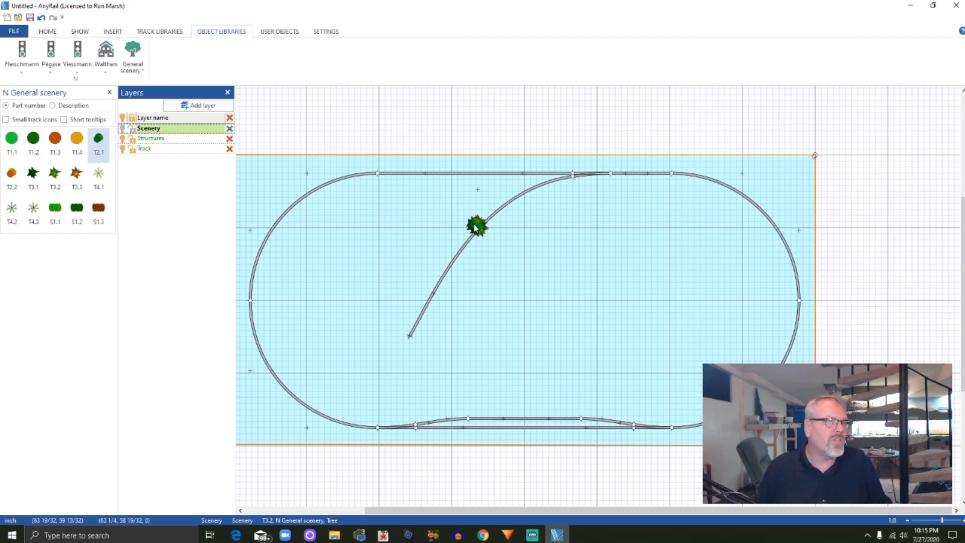
- Spread the stacked trees individually over the table's upper-left corner, on both sides of the oval's curve
left_click_drag(475, 227, 323, 205)
left_click(451, 229)
left_click_drag(450, 229, 289, 235)
left_click_drag(471, 225, 313, 175)
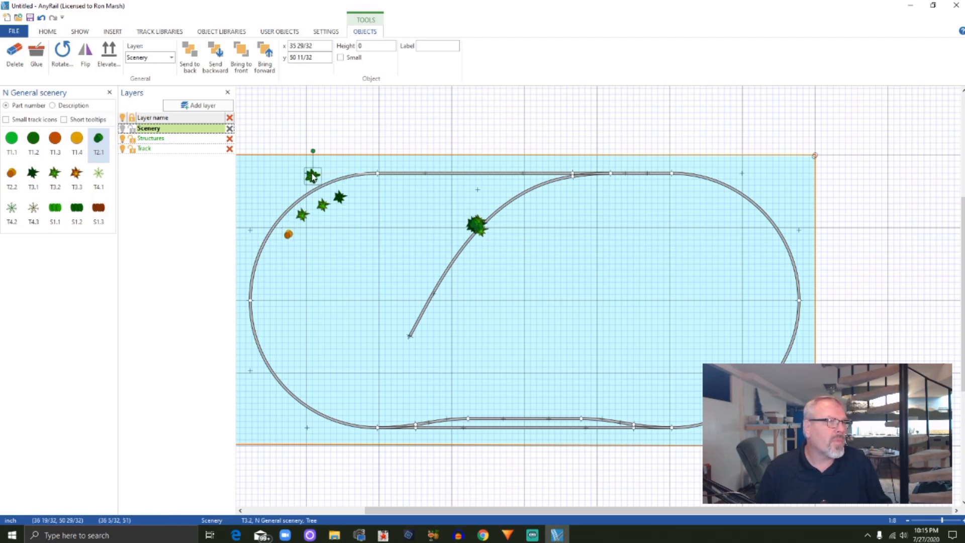
left_click_drag(473, 227, 287, 182)
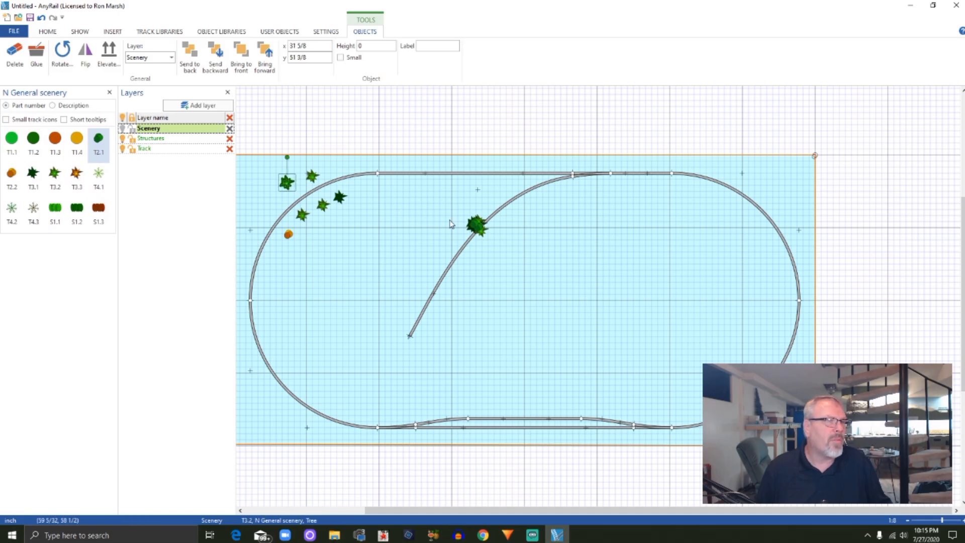
left_click_drag(473, 226, 274, 204)
left_click_drag(475, 225, 281, 171)
left_click_drag(477, 225, 306, 234)
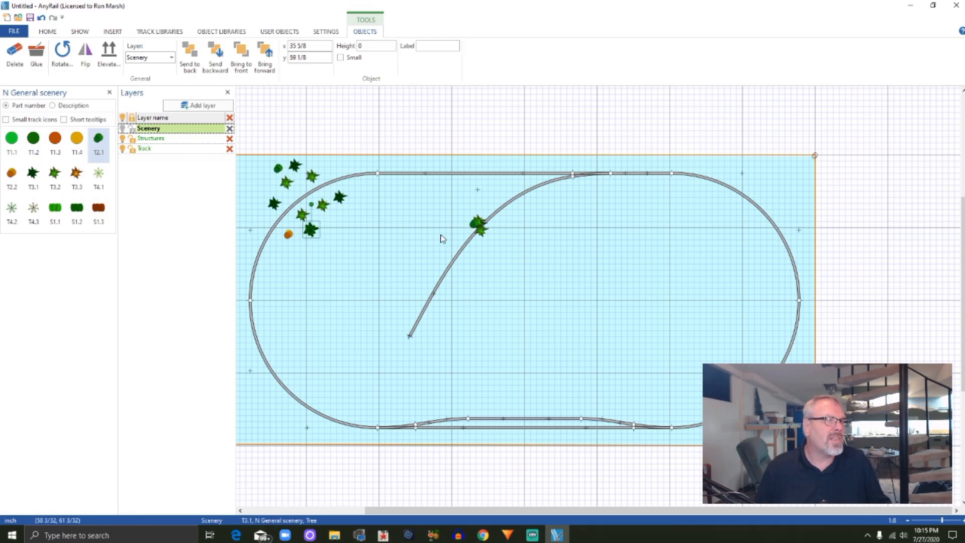
left_click_drag(481, 227, 251, 221)
left_click_drag(476, 222, 259, 206)
left_click_drag(480, 224, 253, 172)
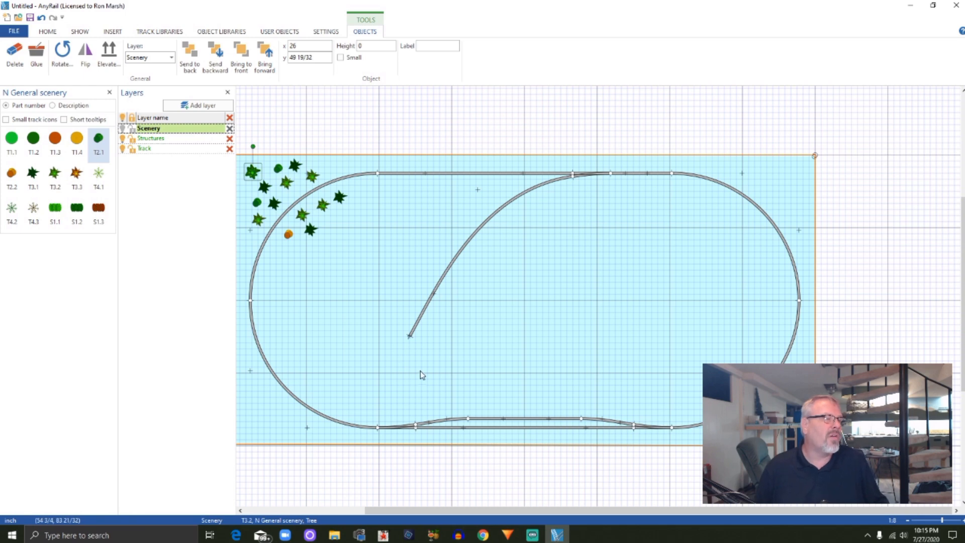
- Make Track the active layer, and hide the Scenery layer briefly before showing it again
left_click(143, 148)
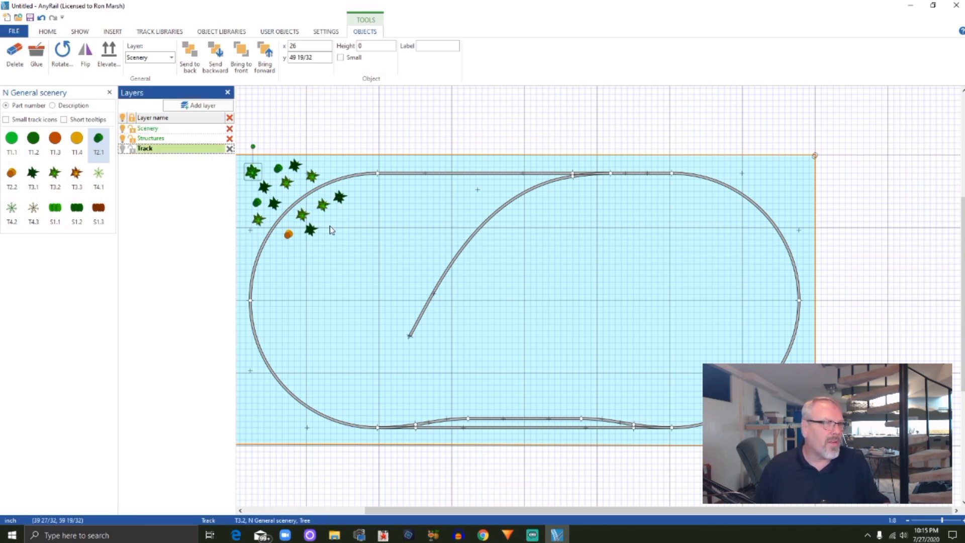
left_click(123, 129)
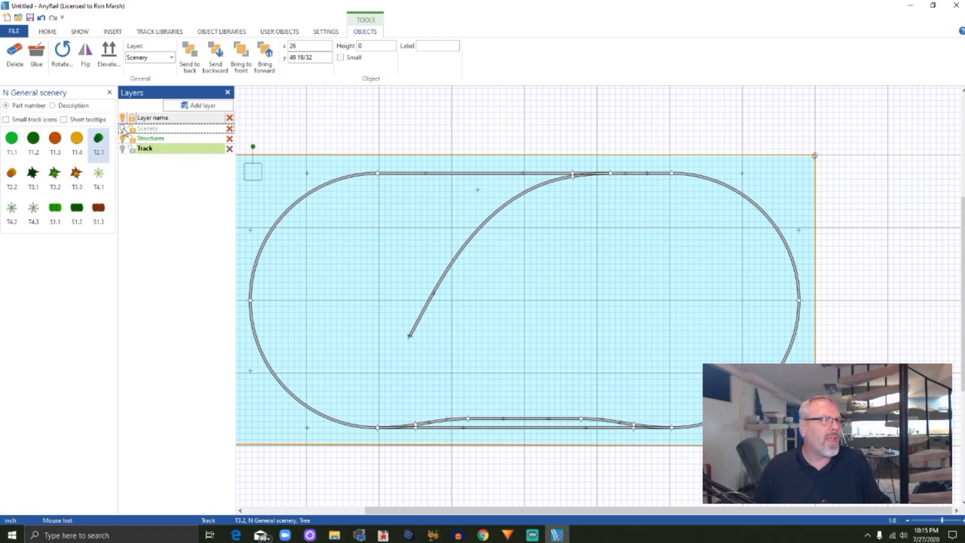
left_click(123, 128)
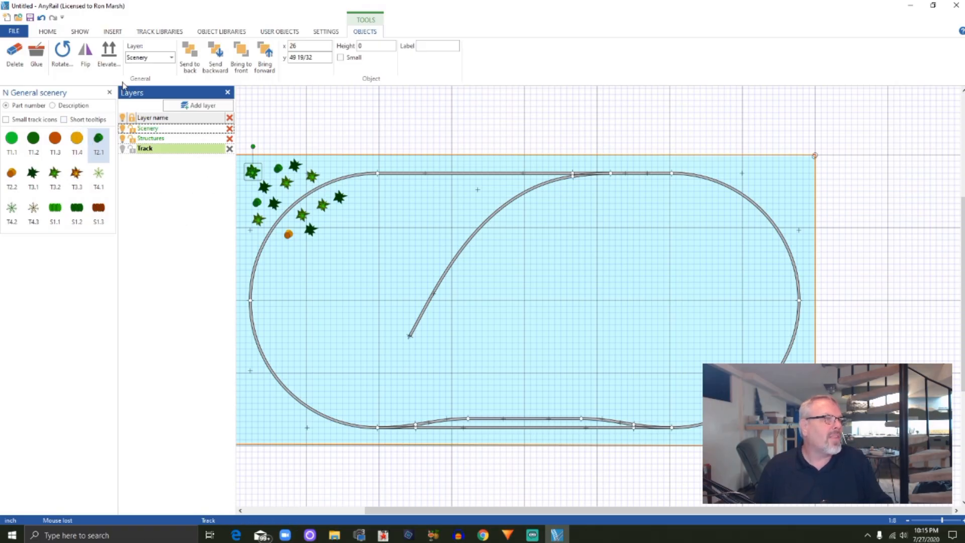
- Replace the N General scenery library with the N Walthers Structures library
left_click(110, 93)
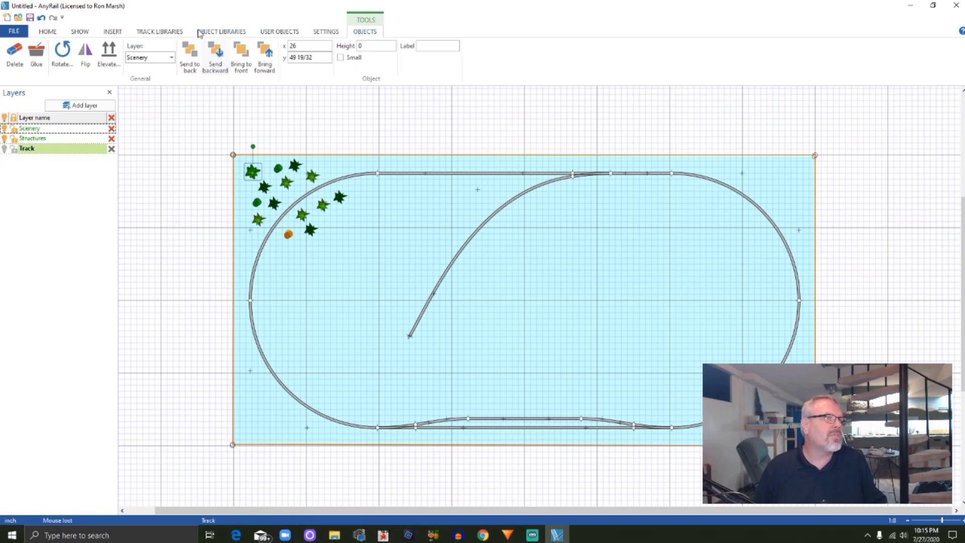
left_click(227, 34)
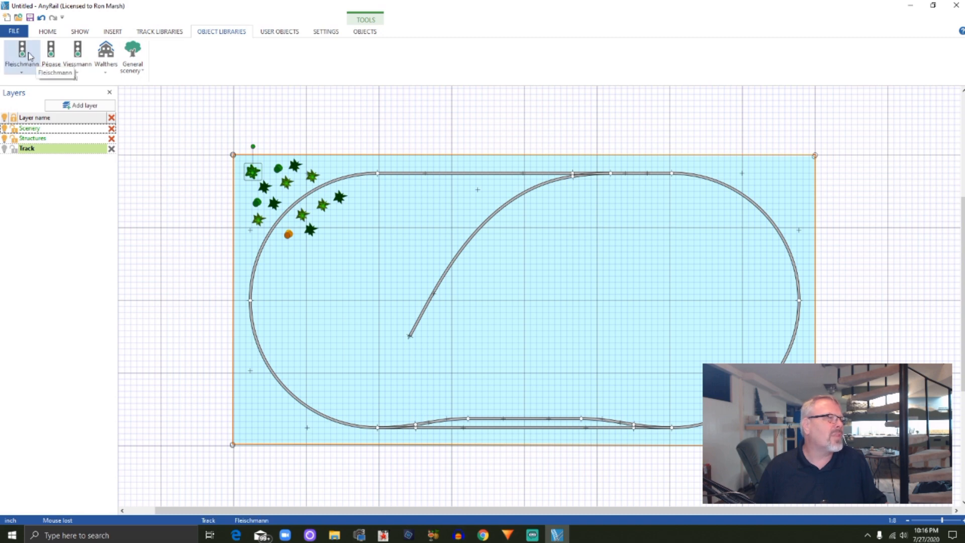
left_click(106, 72)
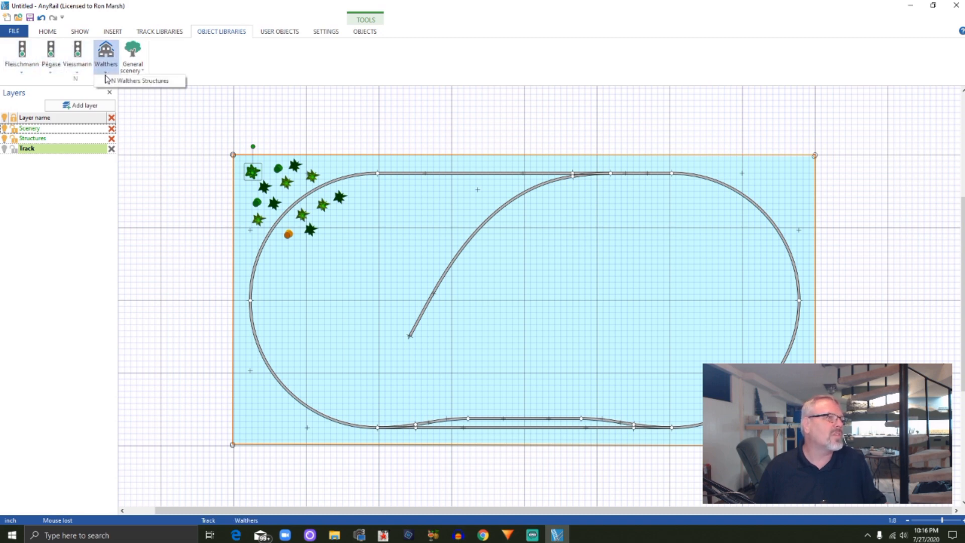
left_click(133, 82)
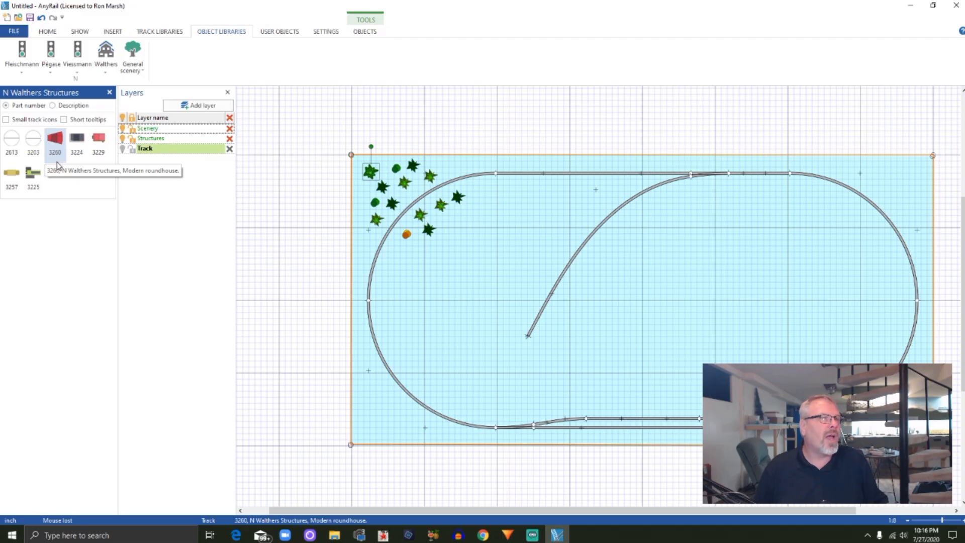
- Place the 3225 Grain Elevator inside the oval and rotate it about 55 degrees to follow the spur
left_click(31, 180)
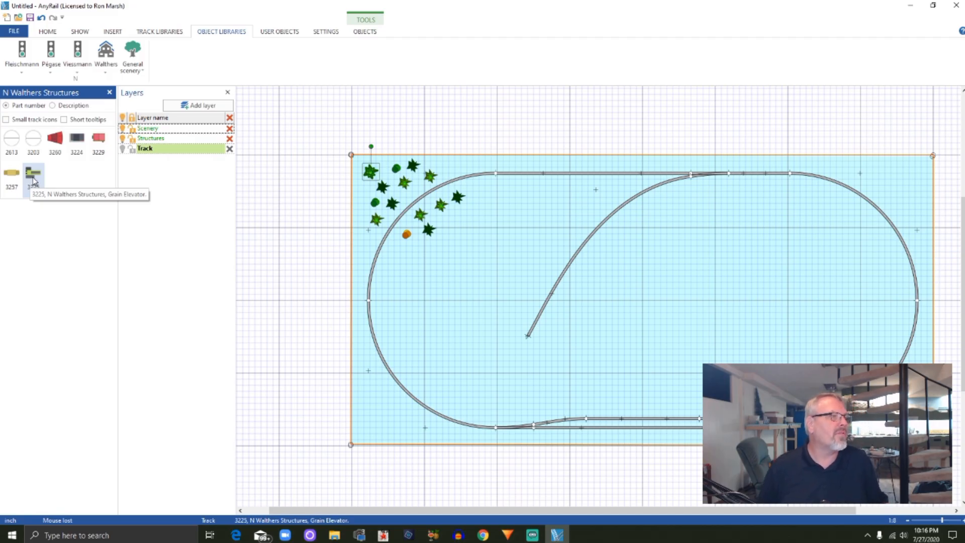
left_click_drag(34, 181, 467, 223)
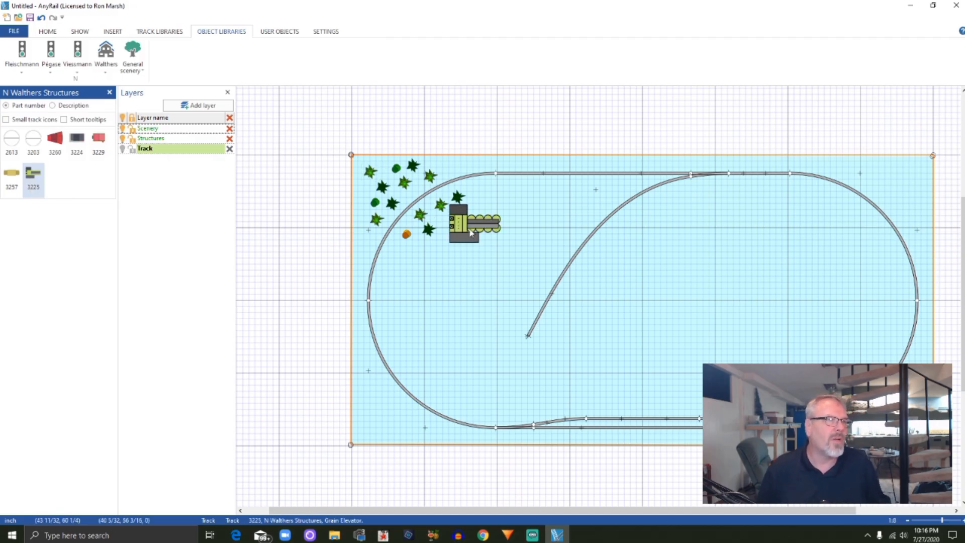
left_click_drag(471, 232, 525, 279)
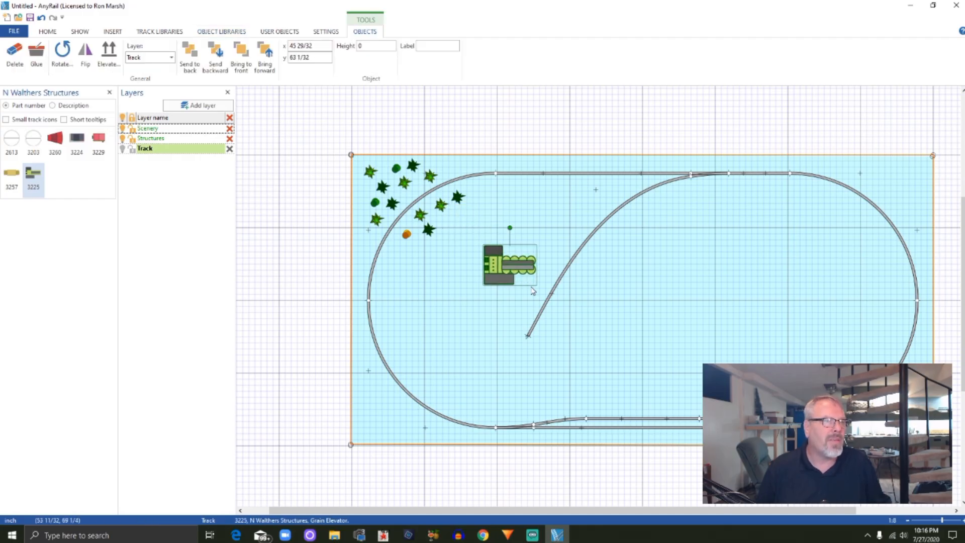
left_click_drag(510, 226, 468, 237)
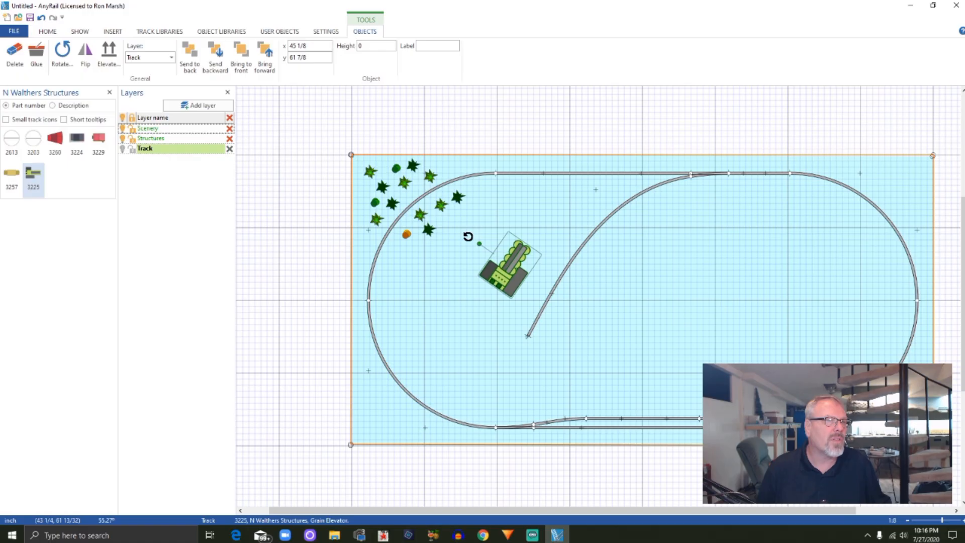
- Position the grain elevator against the spur's lower stretch and assign it to the Structures layer
left_click_drag(510, 263, 526, 287)
left_click_drag(534, 249, 531, 250)
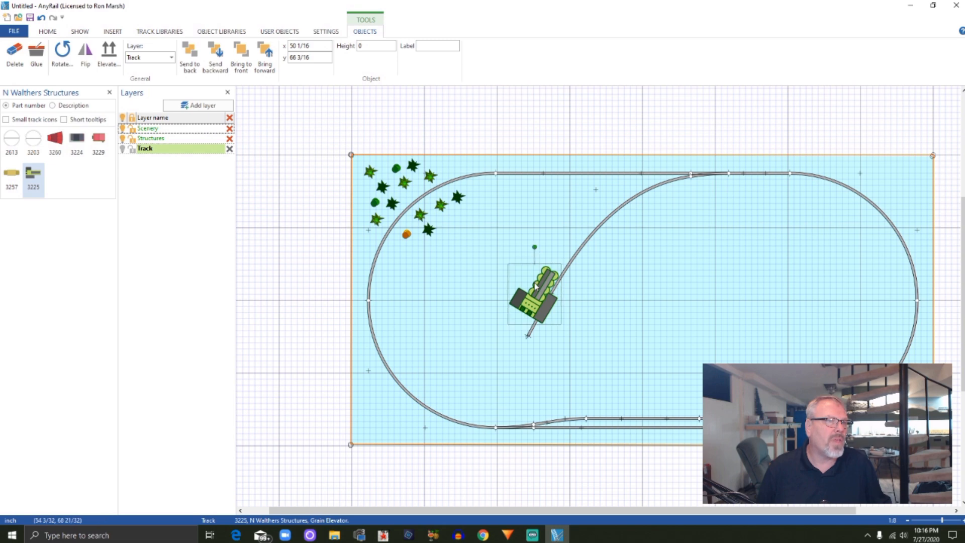
left_click_drag(537, 301, 546, 280)
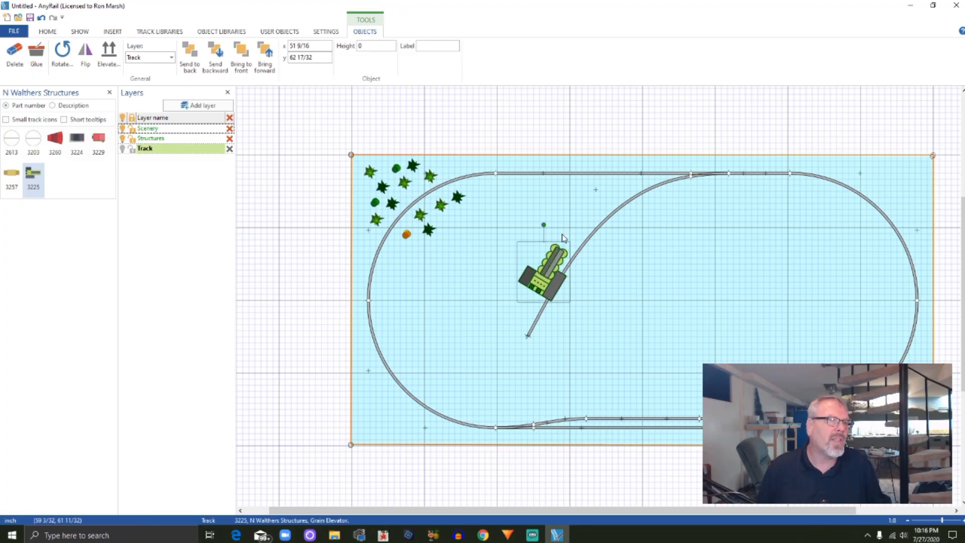
left_click_drag(542, 274, 543, 272)
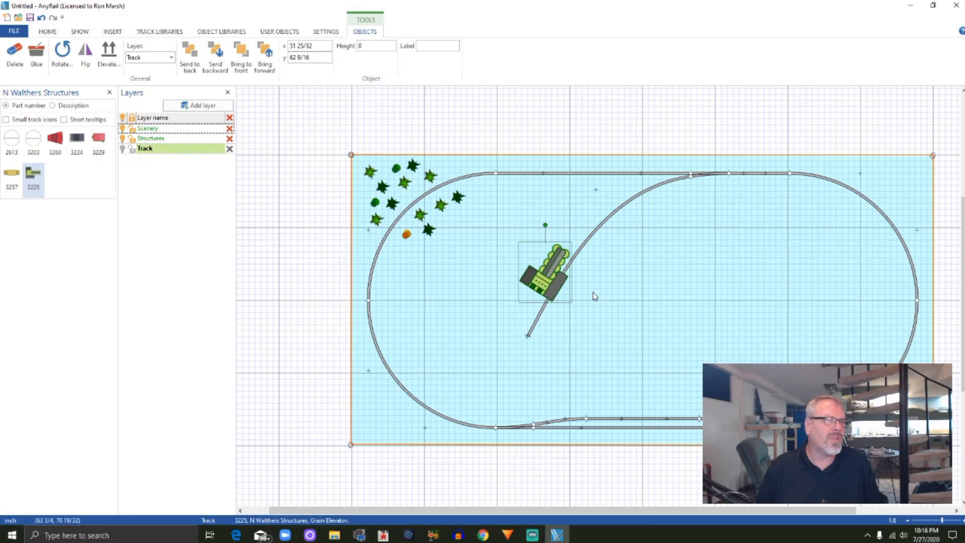
left_click_drag(536, 271, 536, 270)
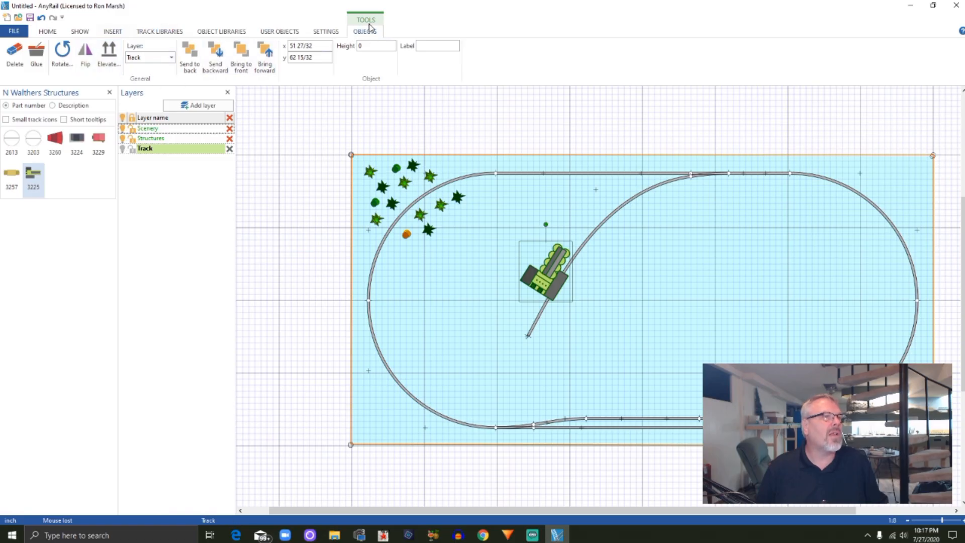
left_click(172, 59)
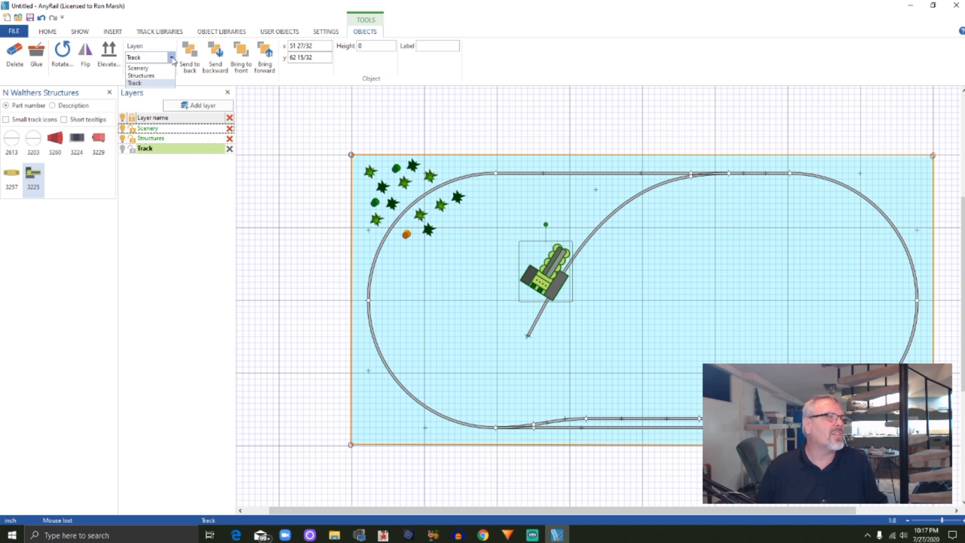
left_click(149, 76)
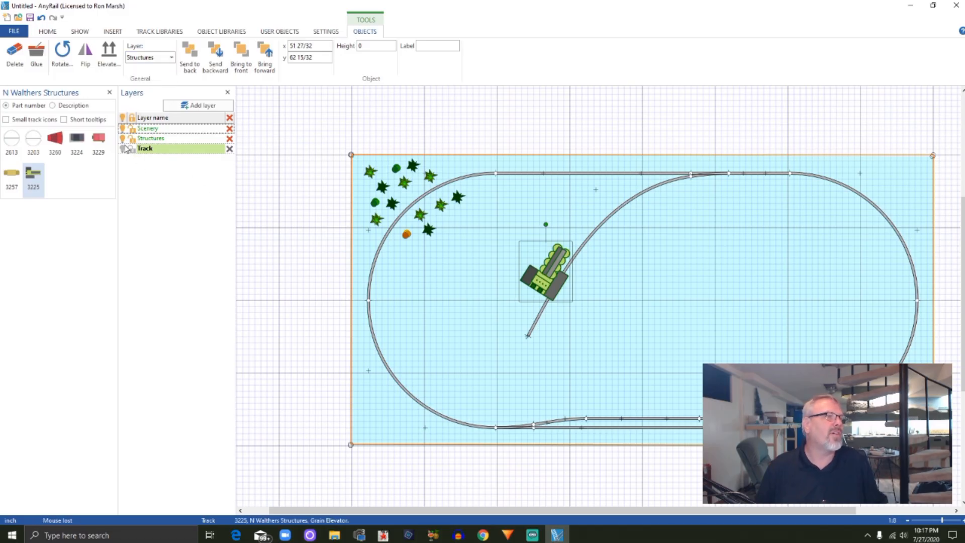
- Hide the Structures layer briefly, show it again, and deselect the grain elevator
left_click(124, 140)
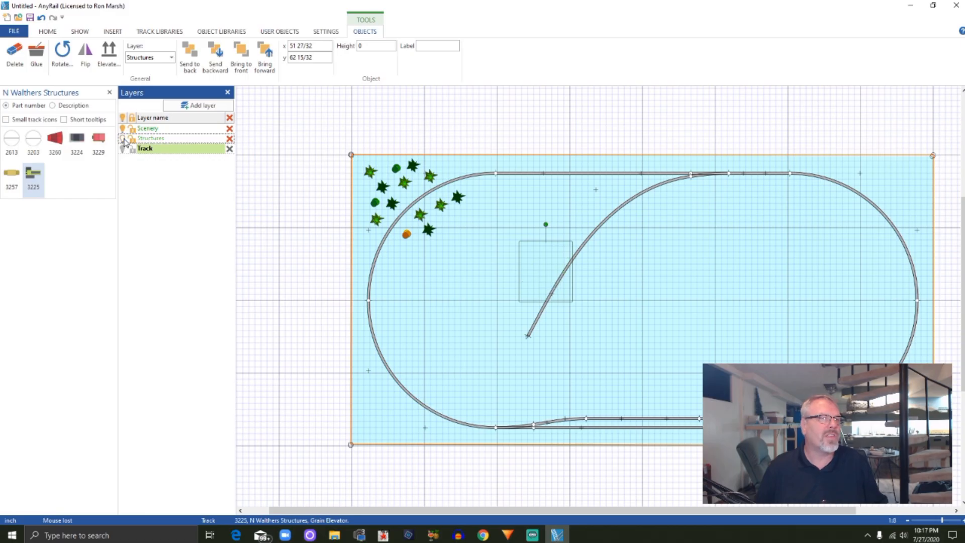
left_click(123, 140)
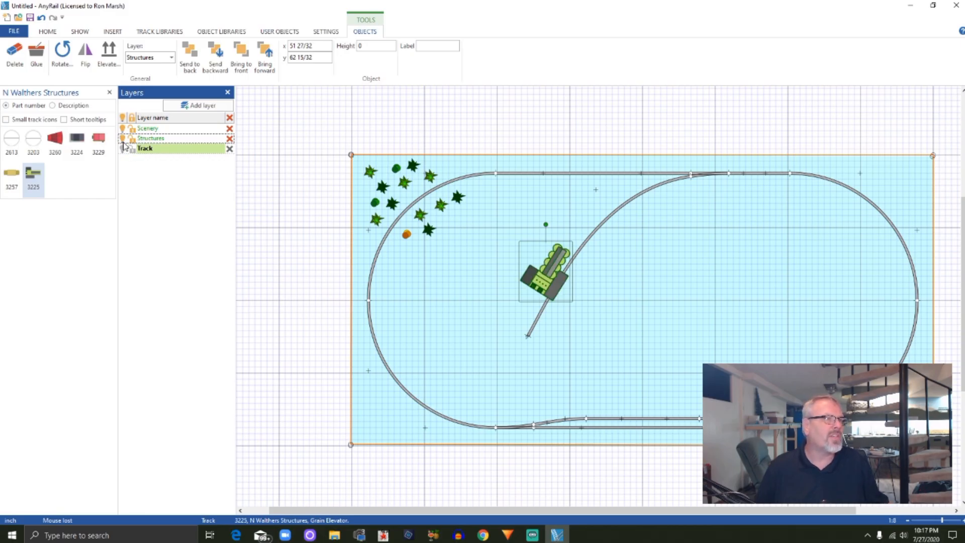
left_click(405, 289)
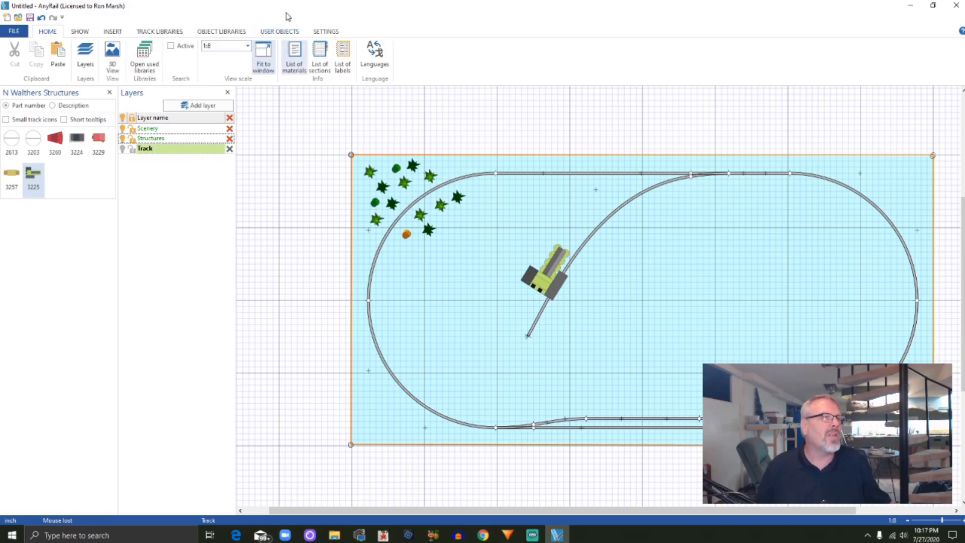
- Browse the N scale user object manufacturers and open the Walthers library in place of N Walthers Structures
left_click(284, 35)
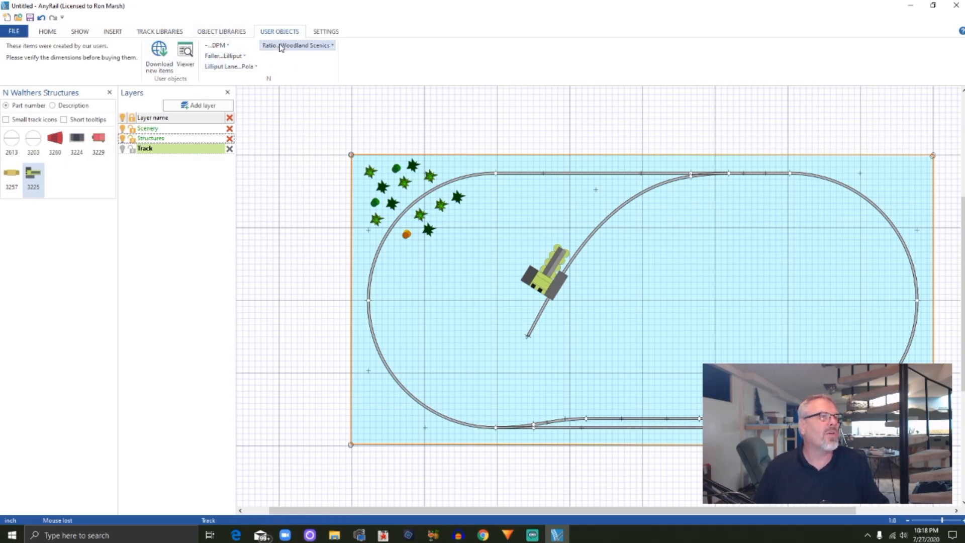
left_click(227, 45)
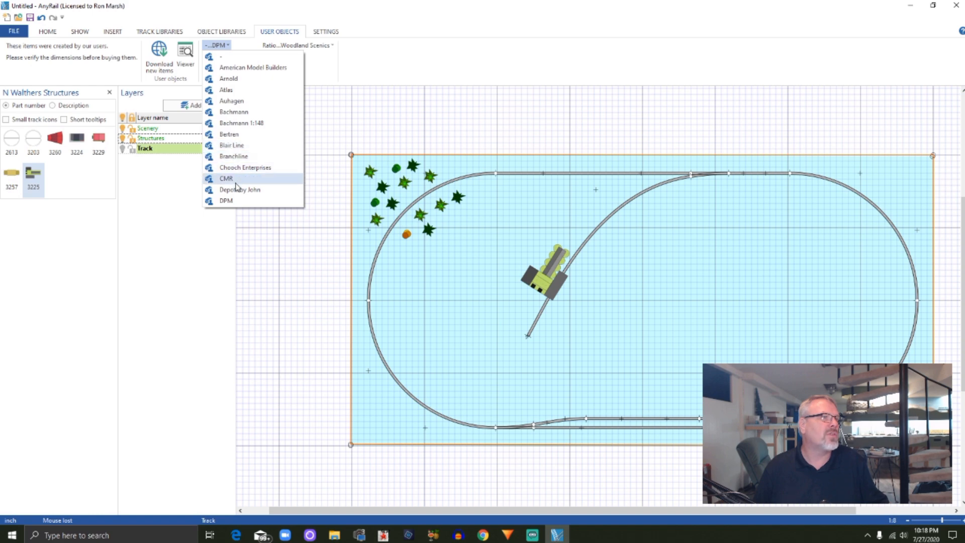
left_click(329, 47)
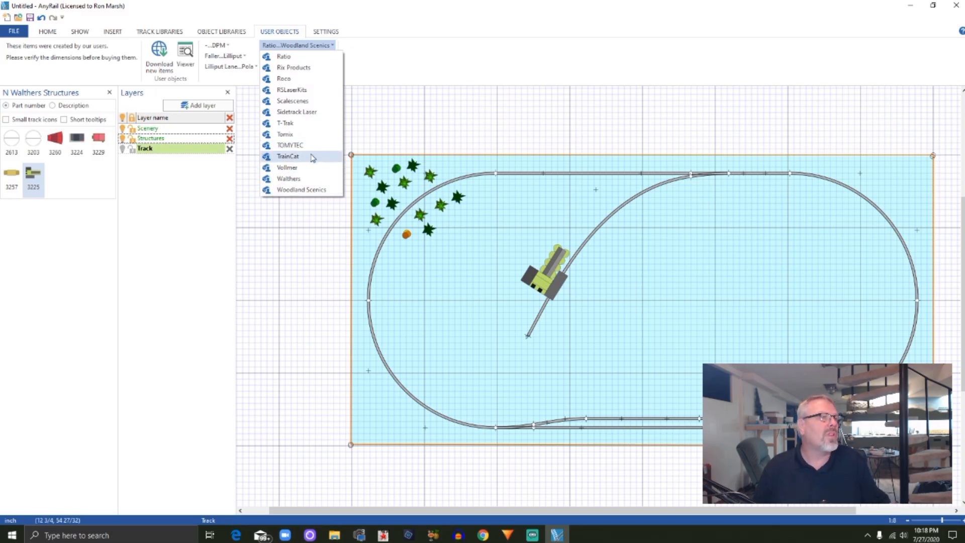
left_click(322, 46)
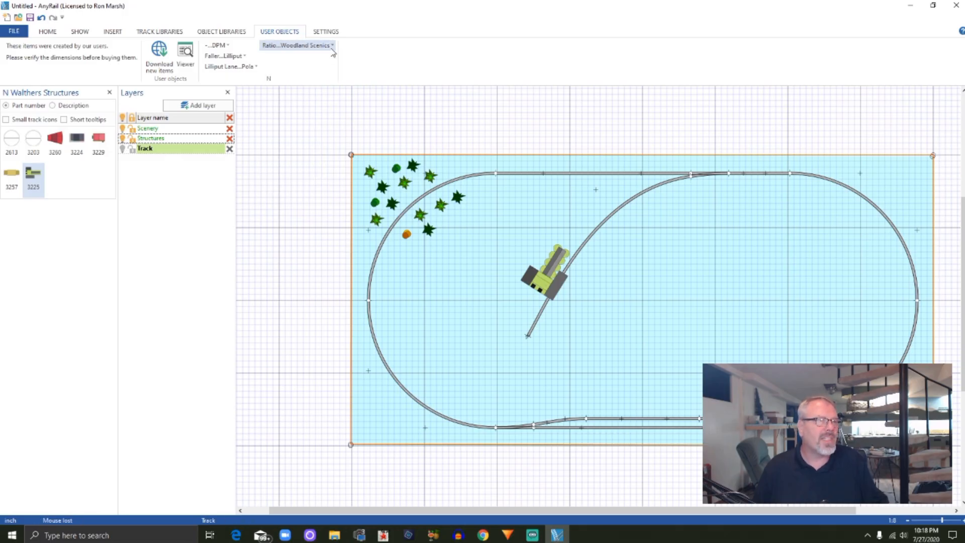
left_click(330, 46)
left_click(300, 180)
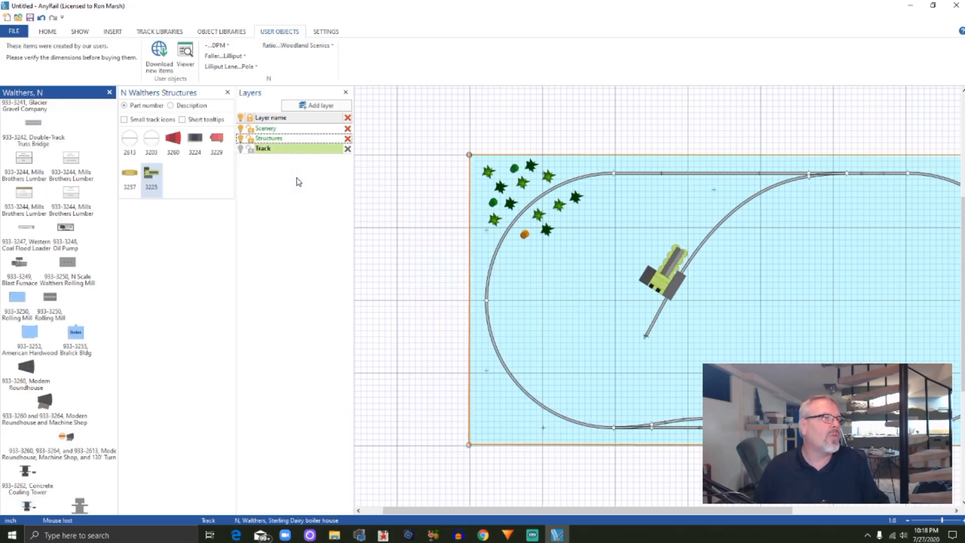
scroll(49, 193, "down", 1)
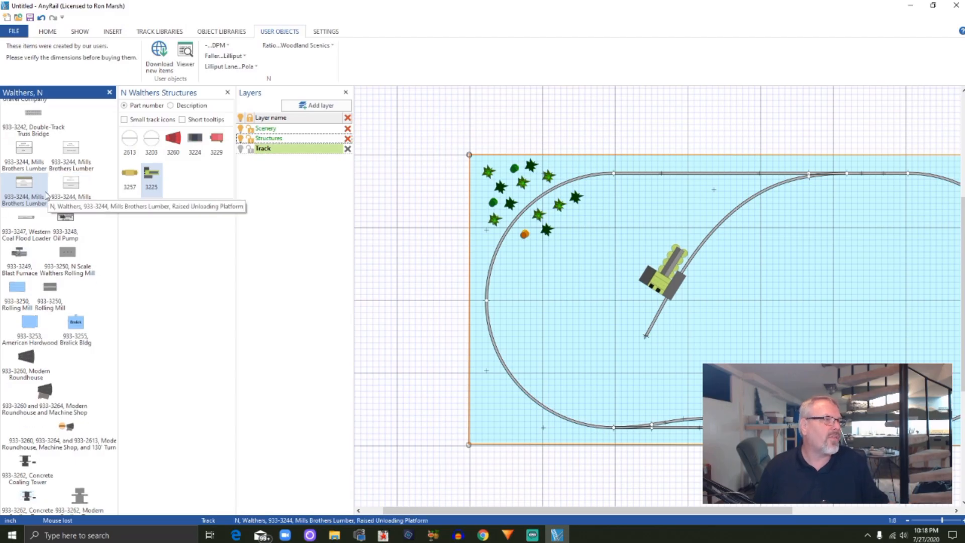
left_click(227, 92)
- Look through the structures in the Walthers N user object library and close the library
scroll(74, 189, "down", 4)
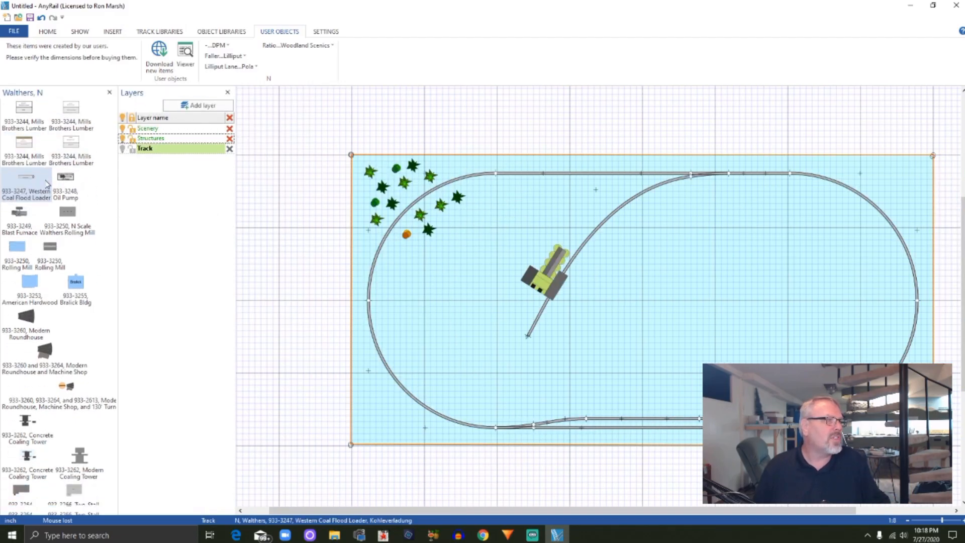
scroll(75, 191, "down", 12)
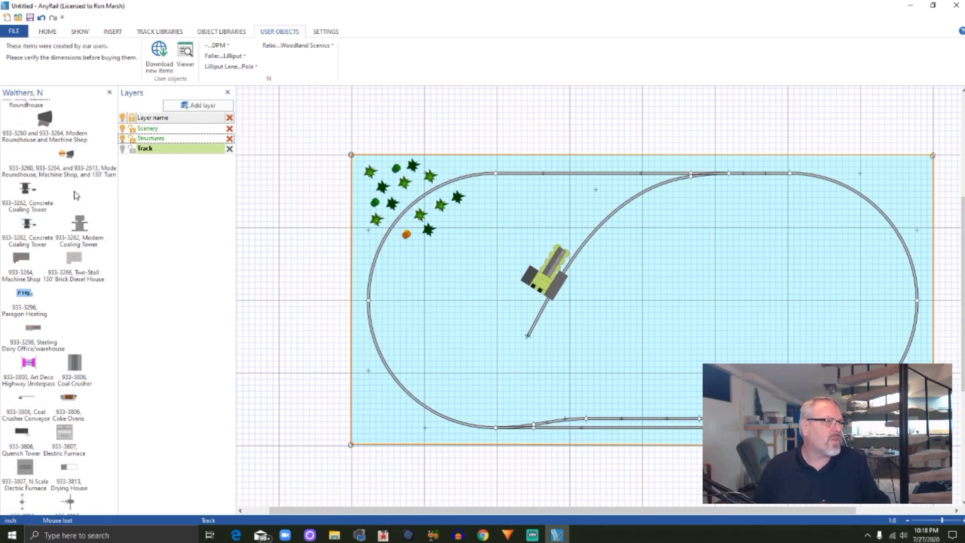
scroll(78, 197, "down", 2)
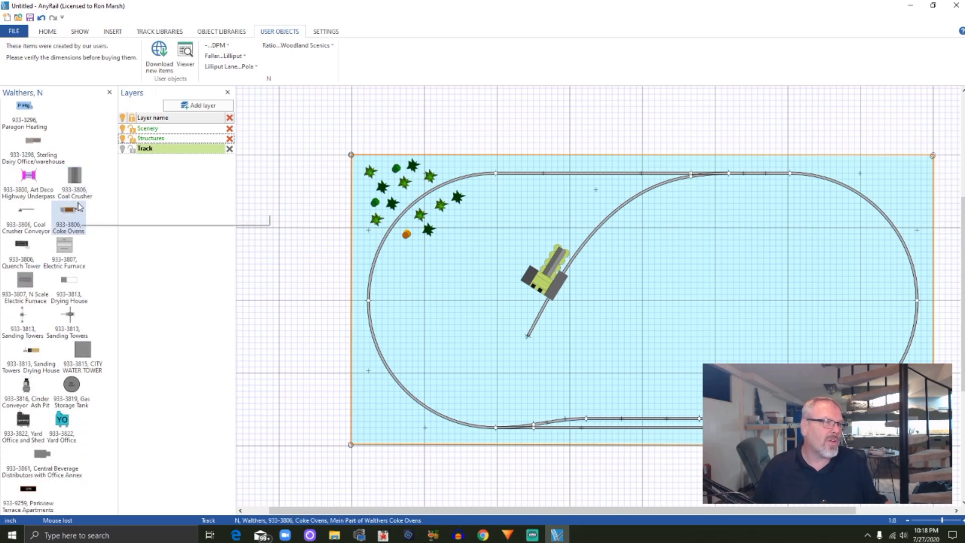
scroll(81, 232, "up", 9)
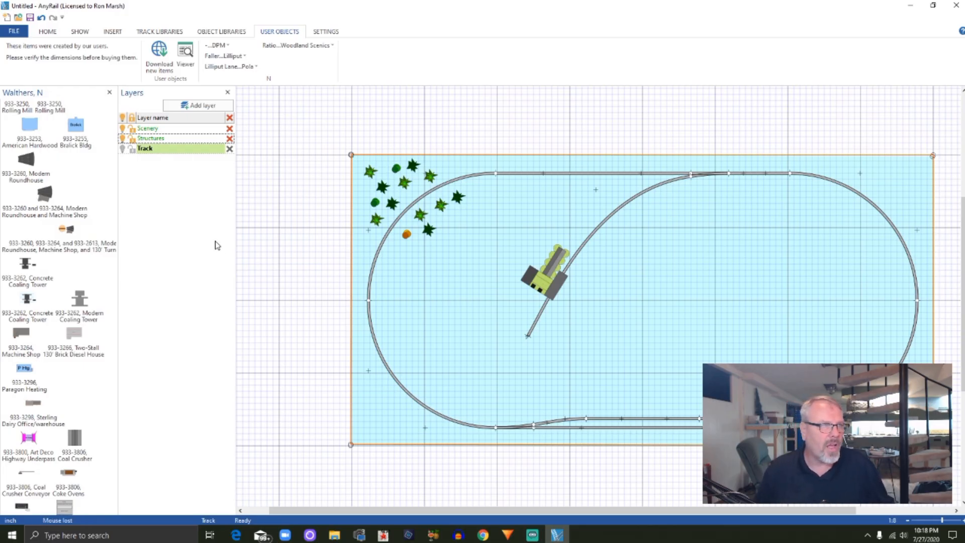
left_click(109, 92)
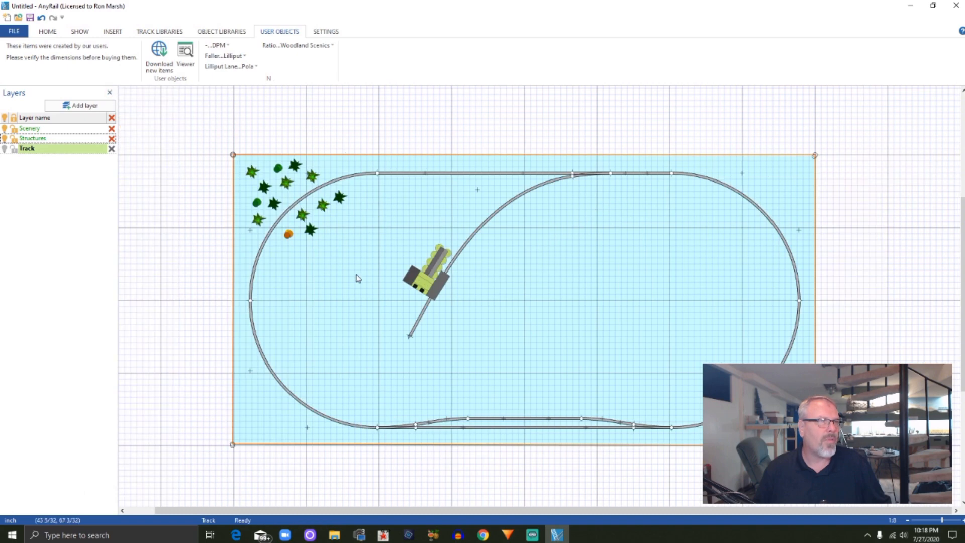